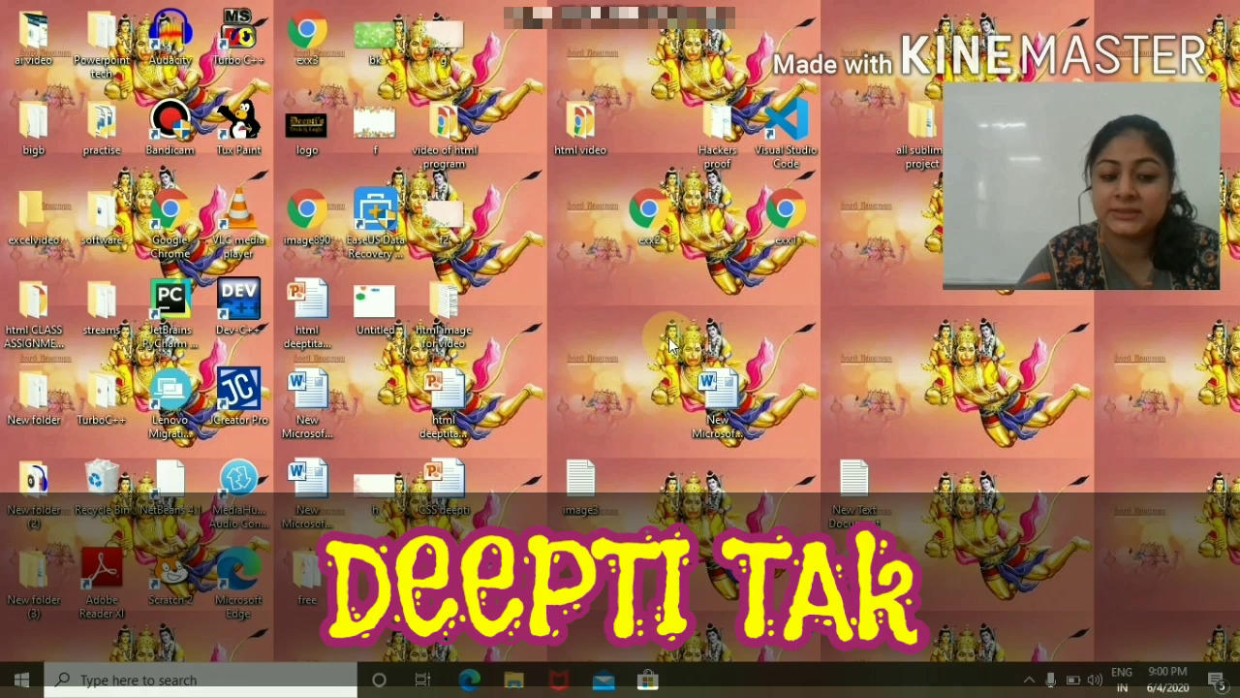
# - Search the Start menu for 'paint' and launch Microsoft Paint
pyautogui.click(23, 682)
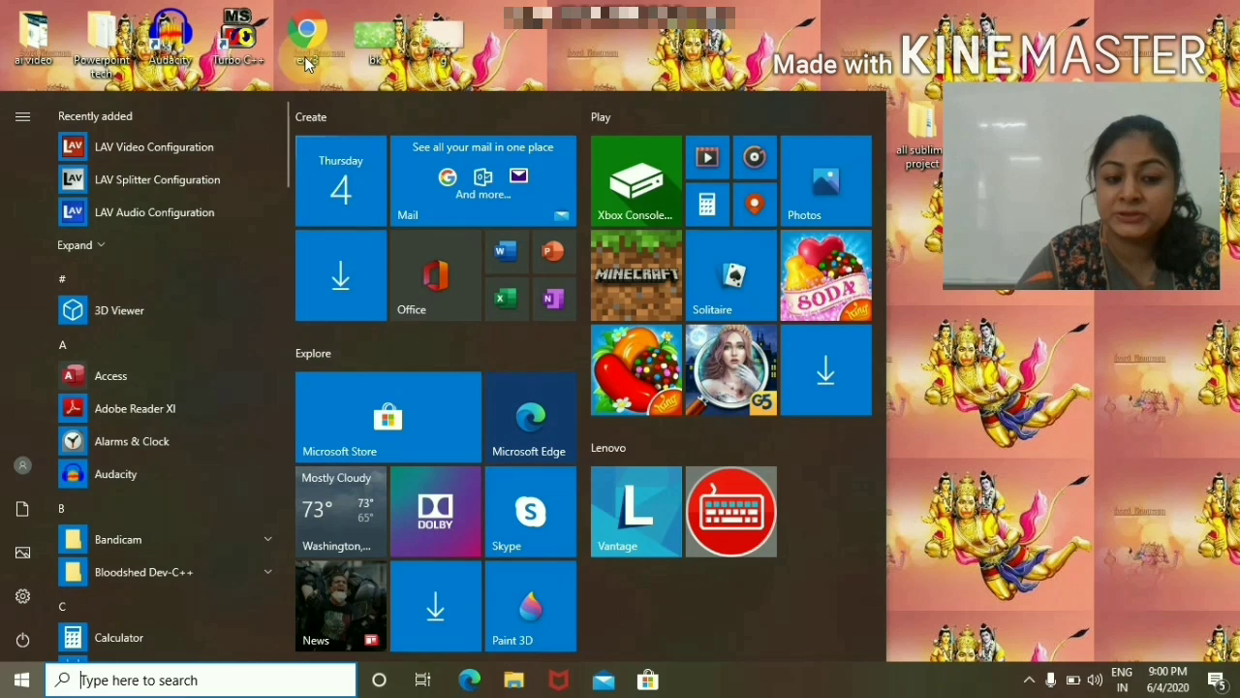
pyautogui.click(210, 683)
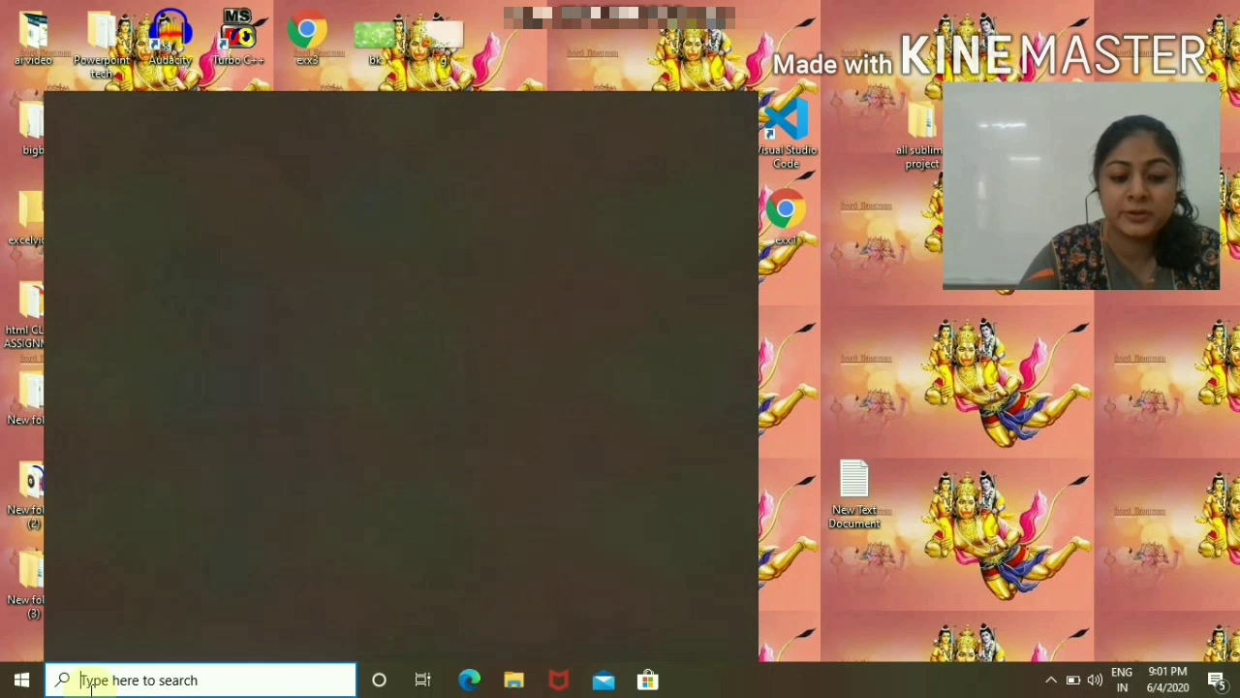
pyautogui.write('paint')
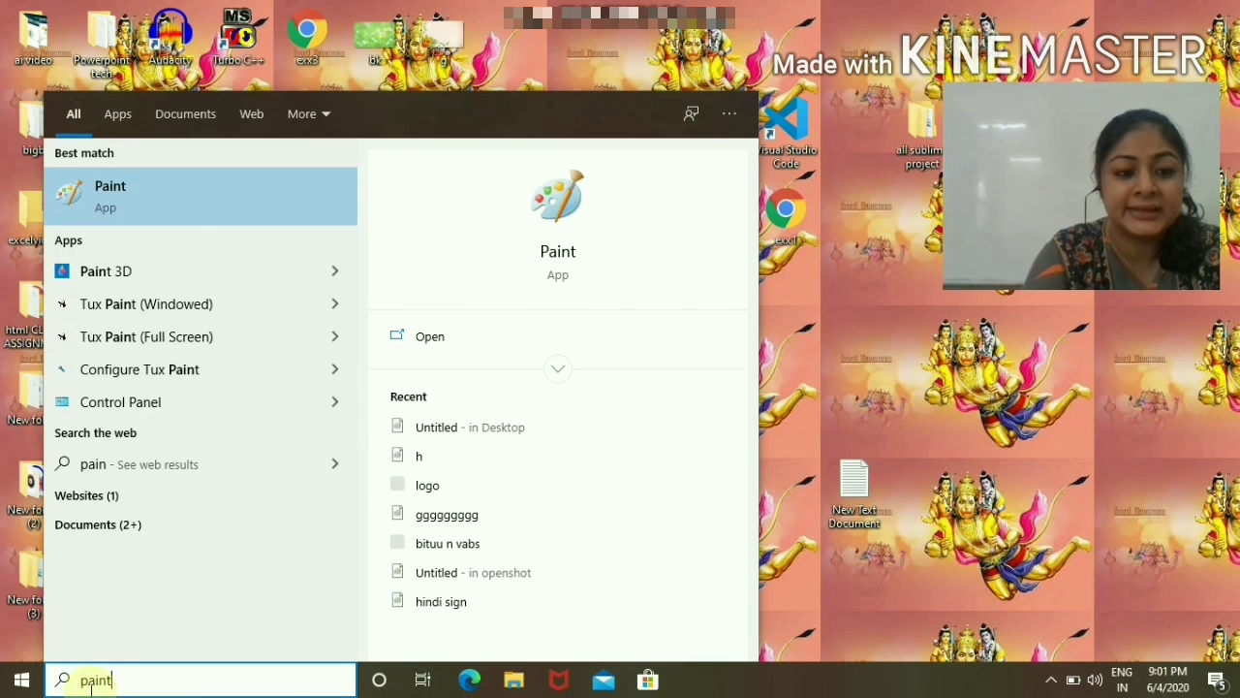
pyautogui.click(105, 208)
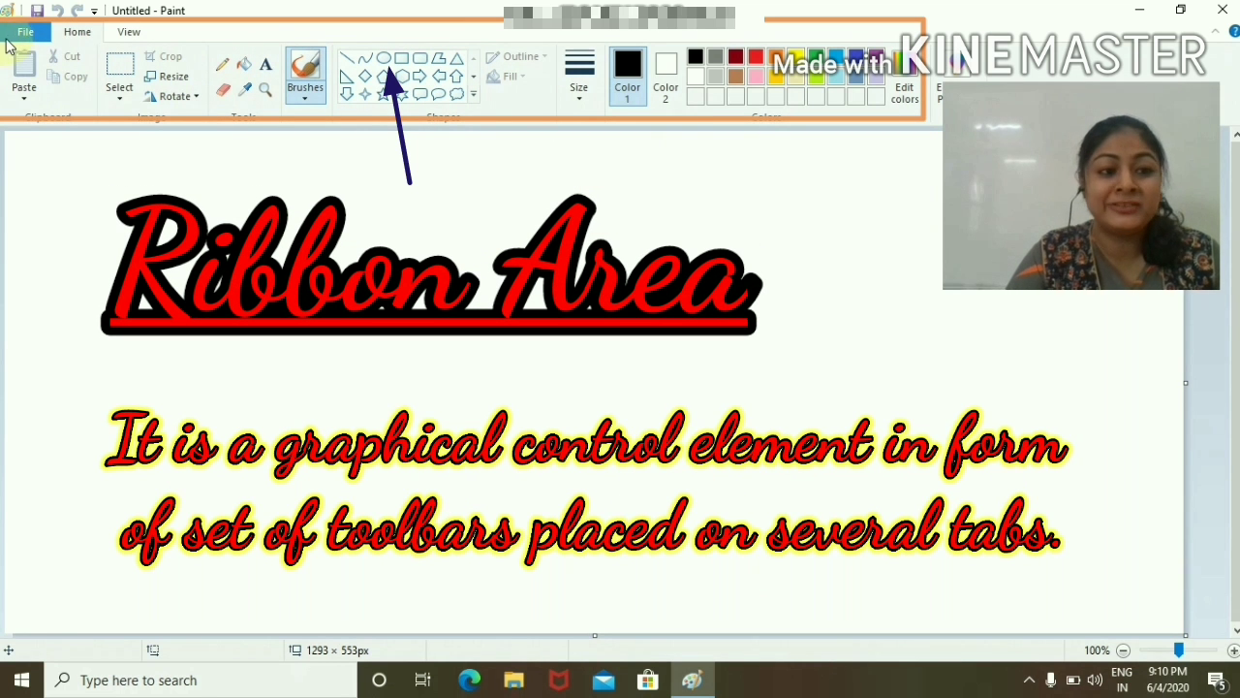
# - Zoom the view out and drag the canvas corner to enlarge it to 5356 × 2260 pixels
pyautogui.click(129, 32)
pyautogui.click(78, 32)
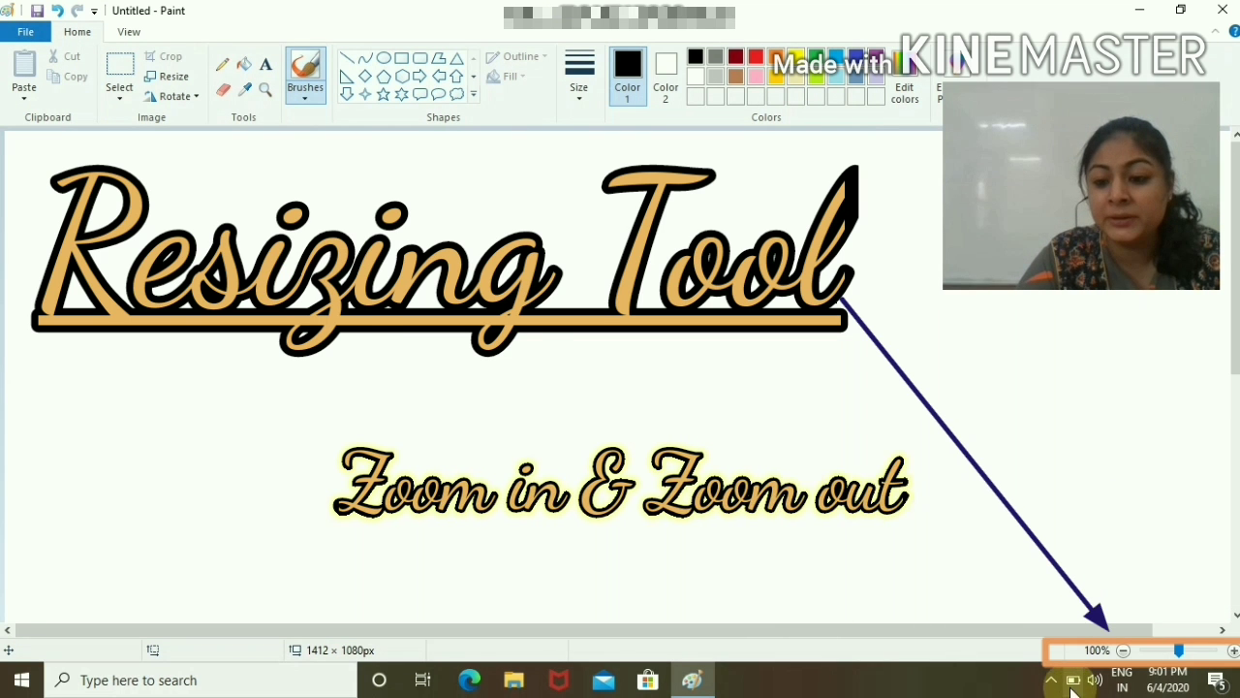
pyautogui.click(1124, 654)
pyautogui.click(1124, 654)
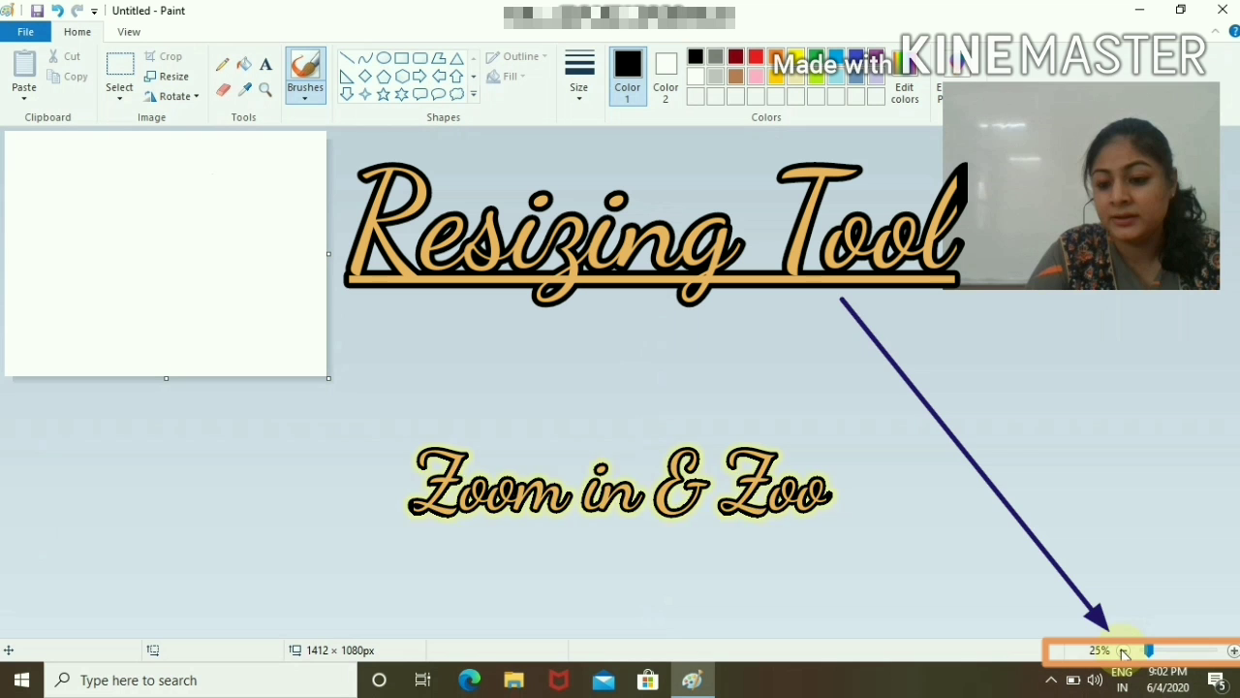
pyautogui.click(1123, 654)
pyautogui.moveTo(1139, 651)
pyautogui.mouseDown()
pyautogui.moveTo(1184, 654)
pyautogui.moveTo(1149, 650)
pyautogui.mouseUp()
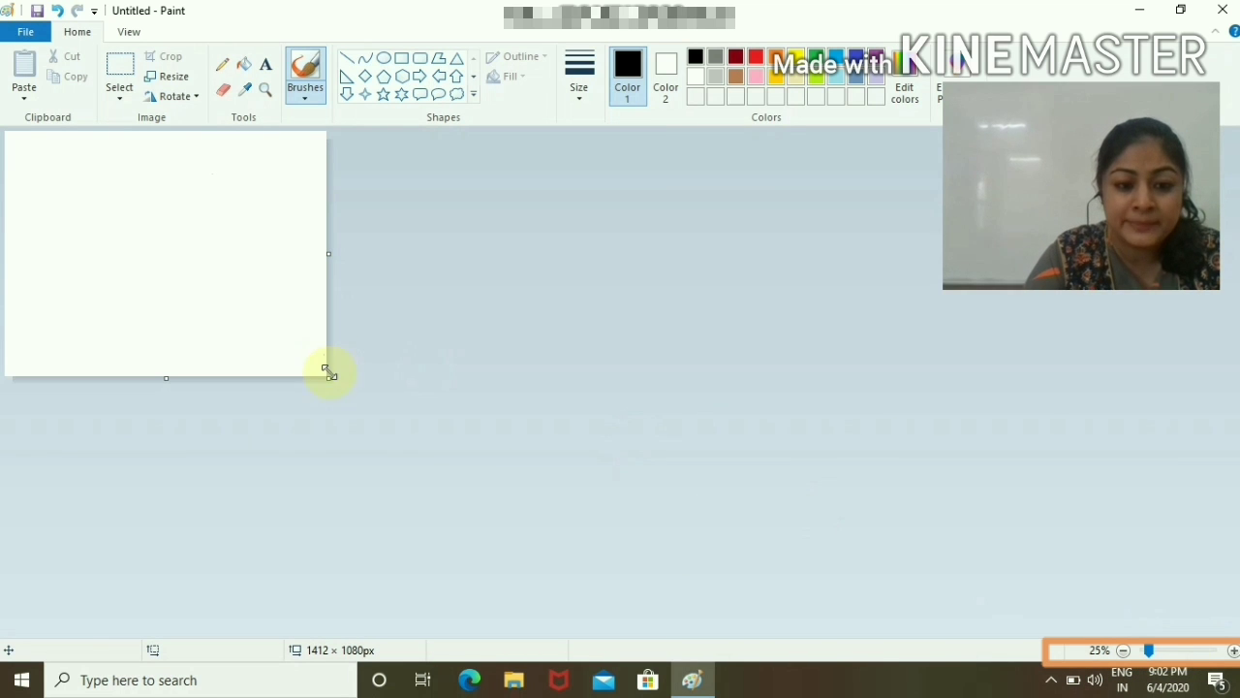
pyautogui.moveTo(329, 374); pyautogui.dragTo(1230, 639)
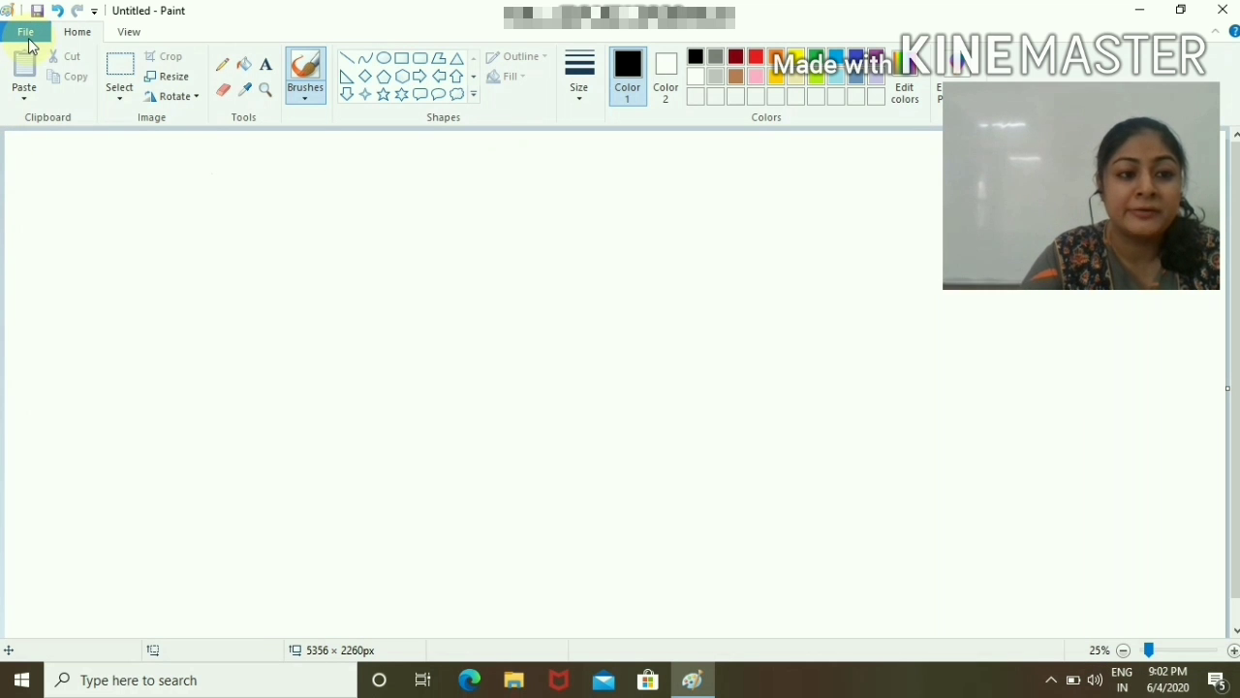
# - Open the Desktop picture 'g' and zoom in to 400%
pyautogui.click(26, 37)
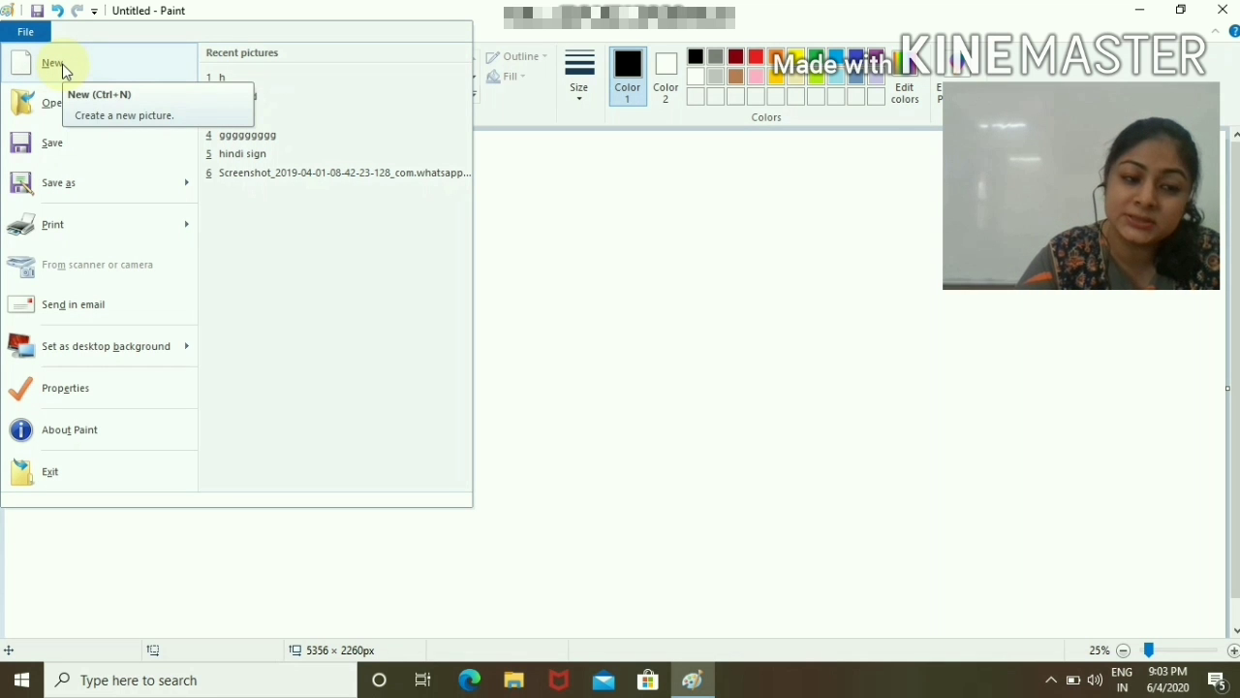
pyautogui.click(62, 116)
pyautogui.moveTo(928, 242); pyautogui.dragTo(933, 351)
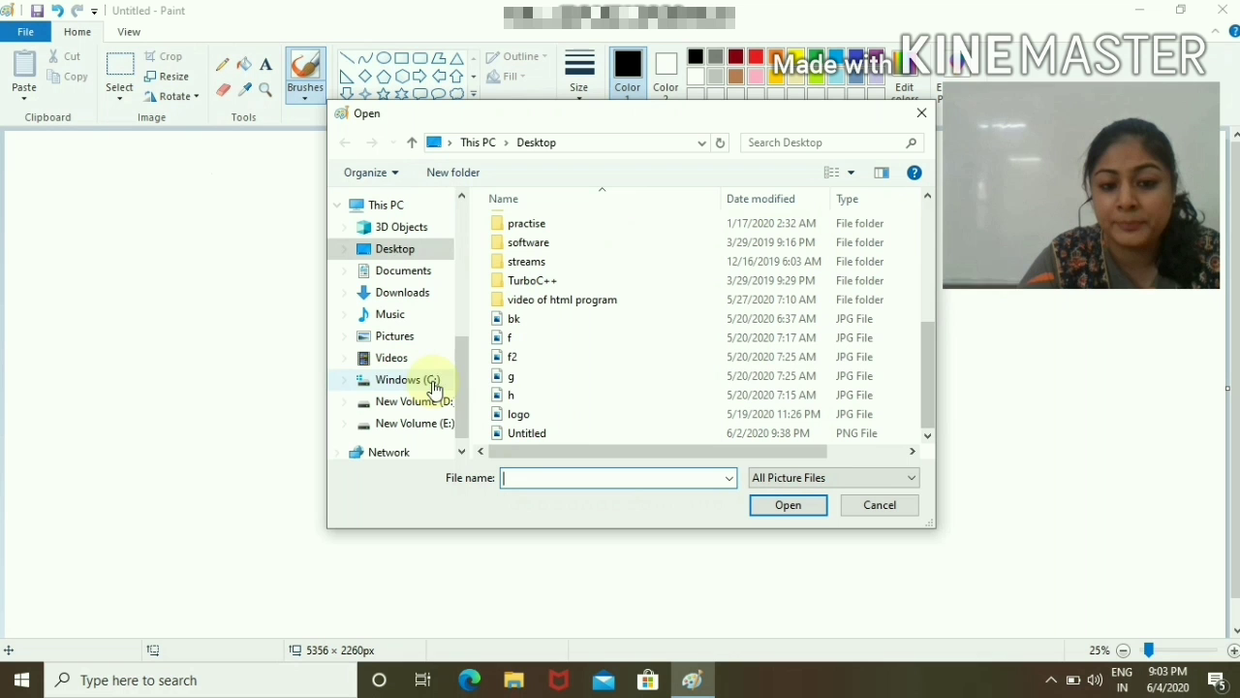
pyautogui.click(510, 379)
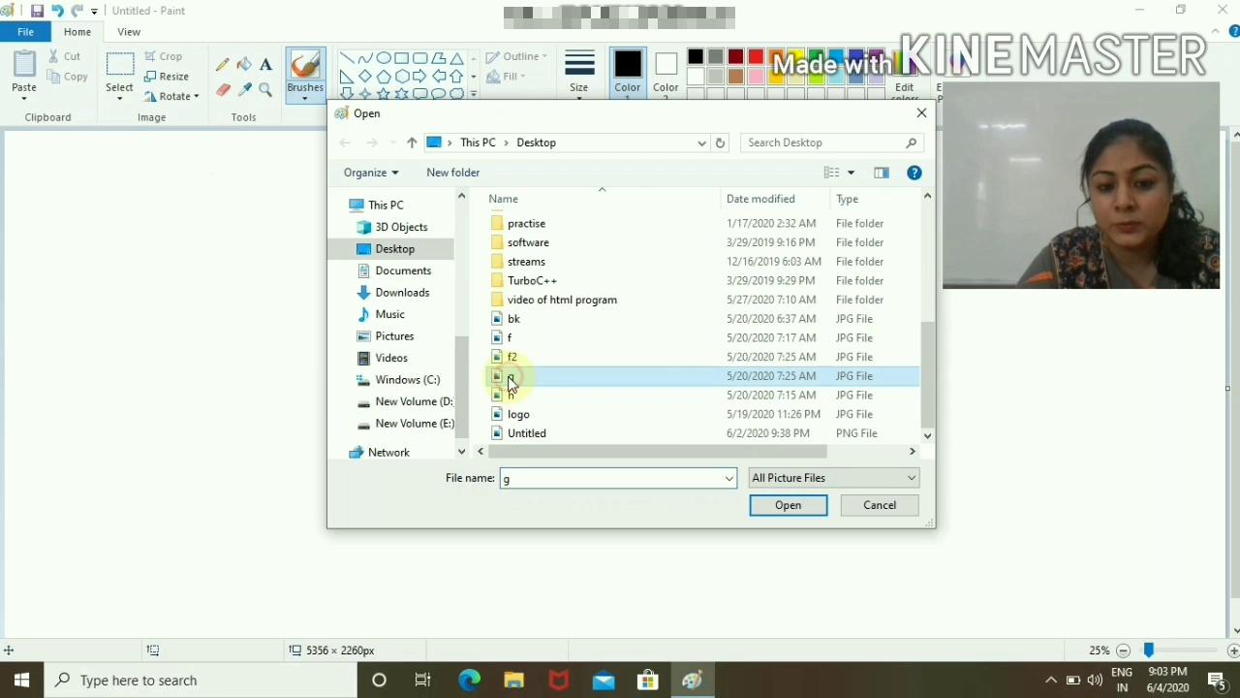
pyautogui.click(786, 506)
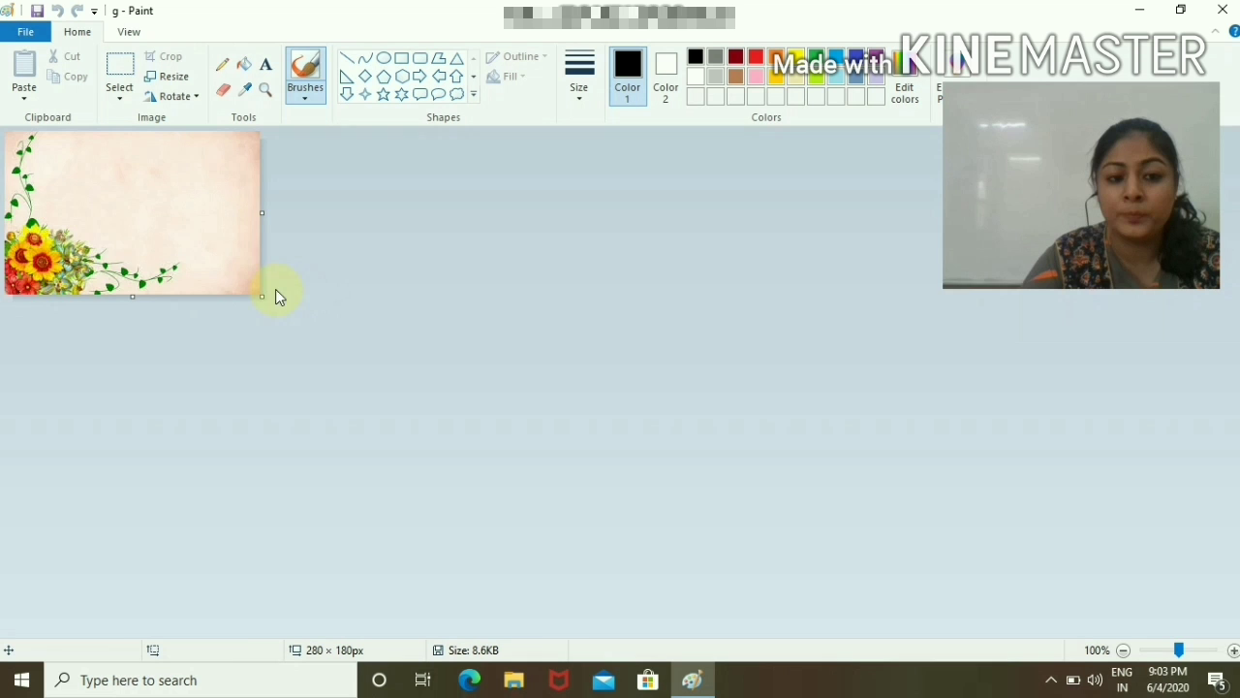
pyautogui.click(1233, 655)
pyautogui.click(1233, 655)
pyautogui.click(1233, 655)
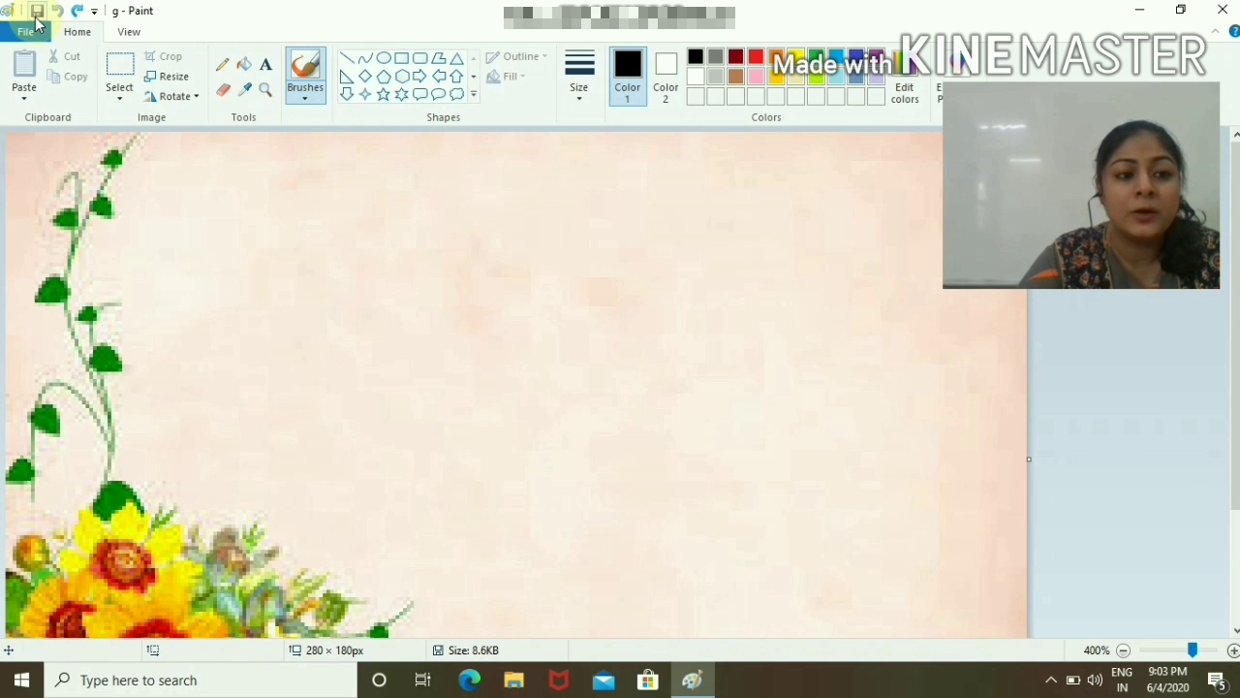
# - Save the picture to the Desktop as 'honey' in JPEG format
pyautogui.click(32, 34)
pyautogui.moveTo(51, 179)
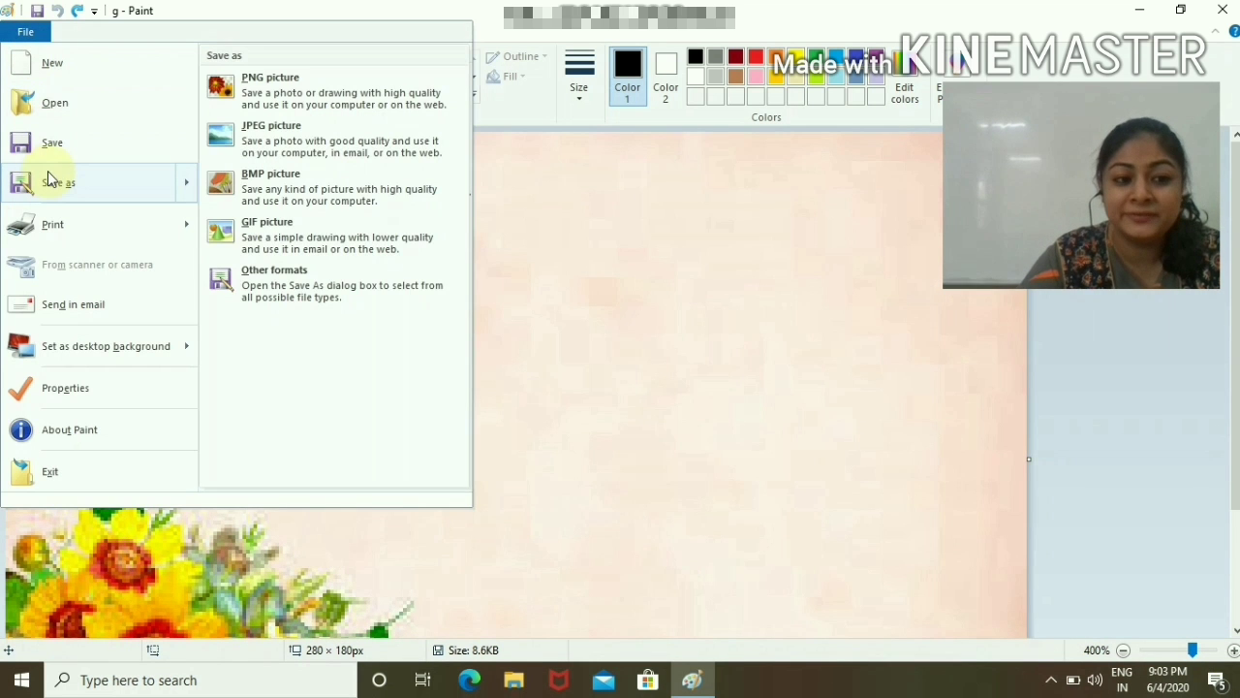
pyautogui.click(54, 184)
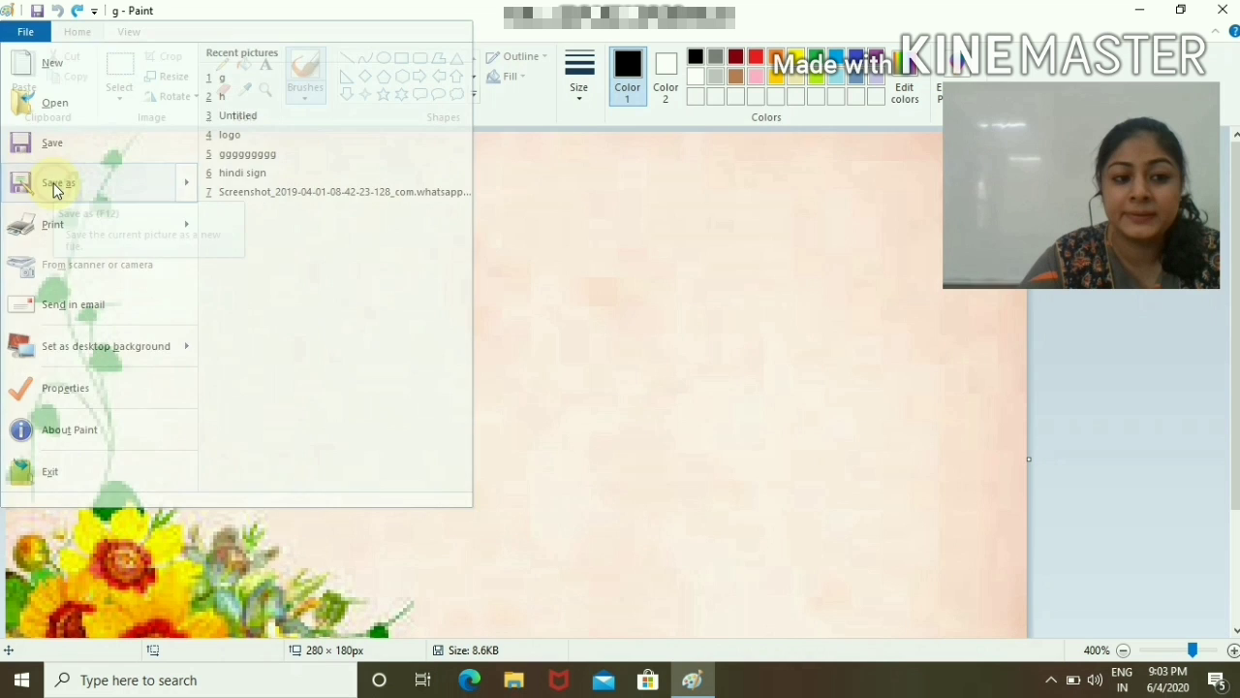
pyautogui.write('honey')
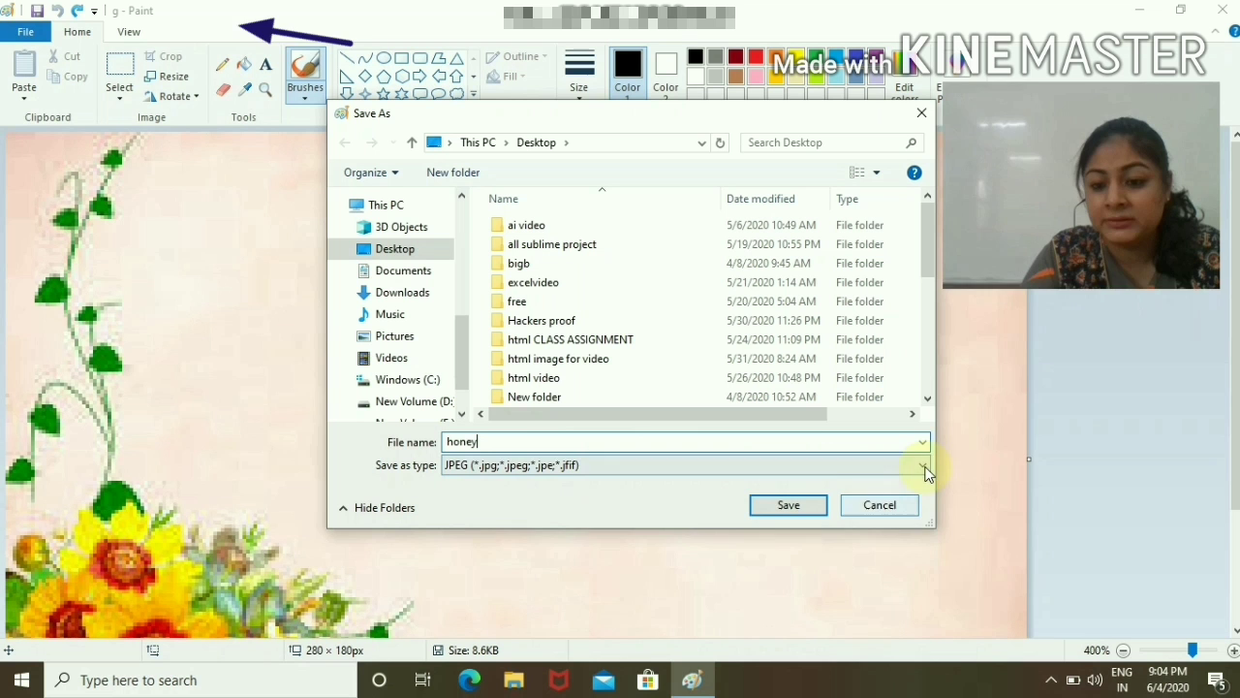
pyautogui.click(925, 468)
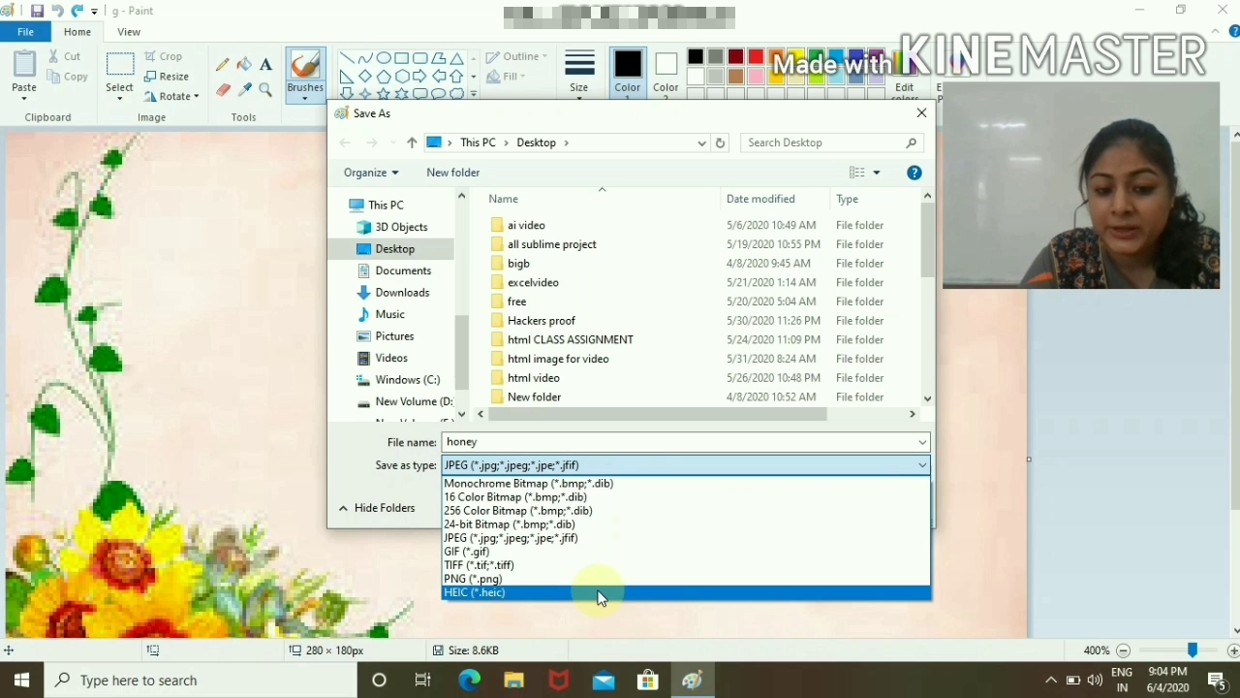
pyautogui.click(569, 548)
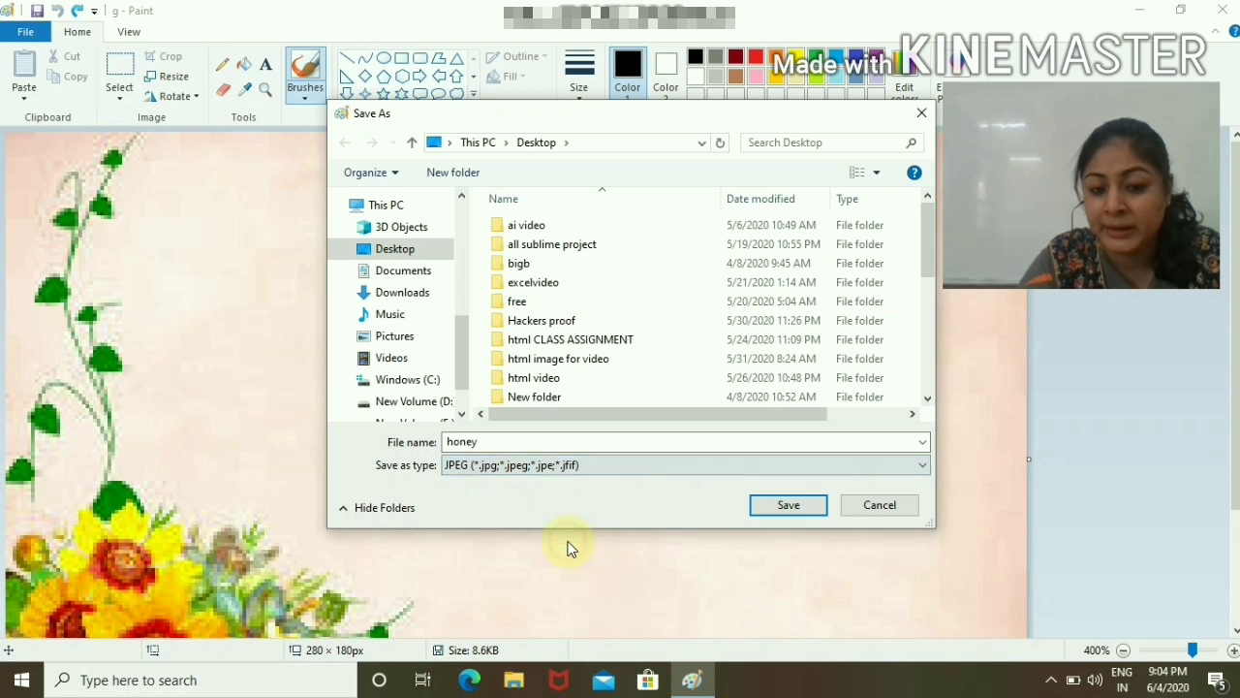
pyautogui.click(787, 506)
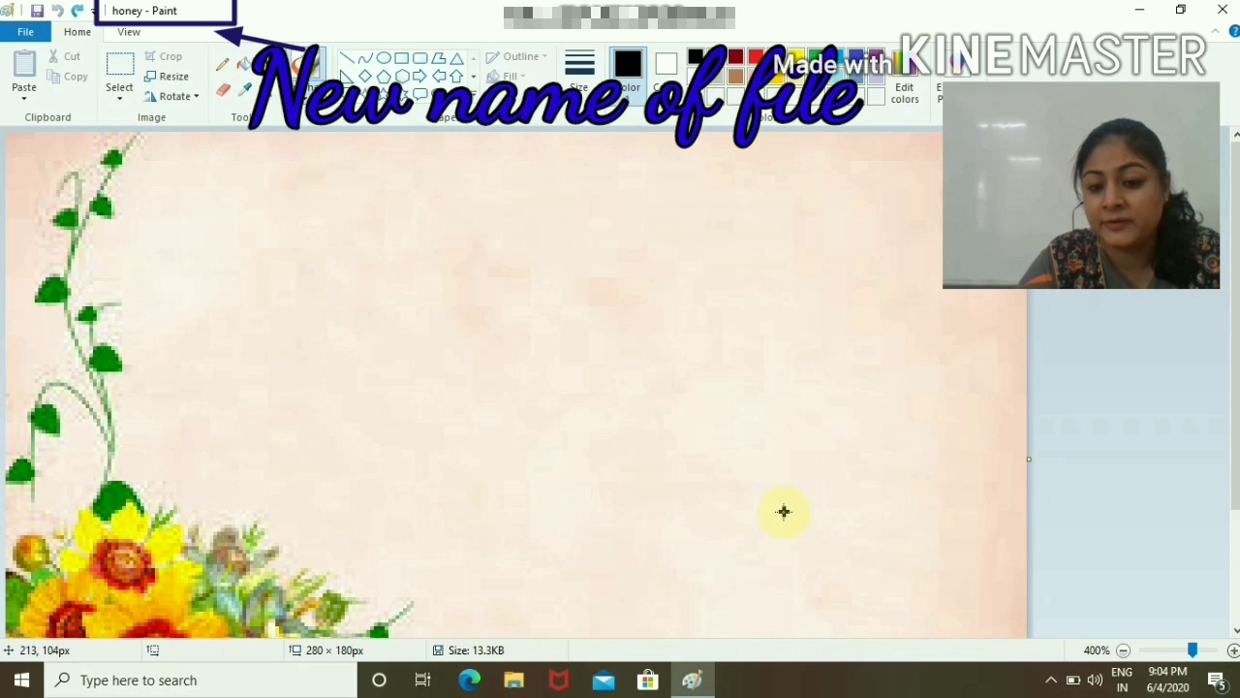
# - Start a new picture and draw a thick circle on the left of the canvas
pyautogui.click(33, 35)
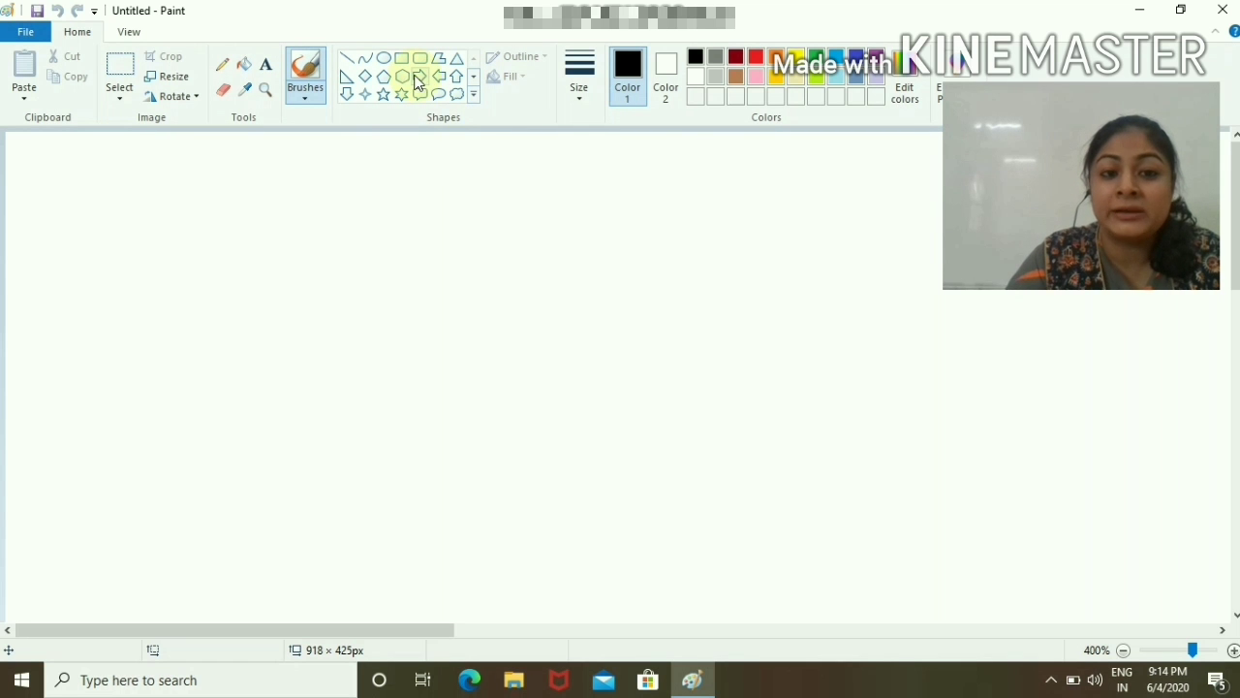
pyautogui.click(383, 58)
pyautogui.moveTo(147, 241); pyautogui.dragTo(435, 520)
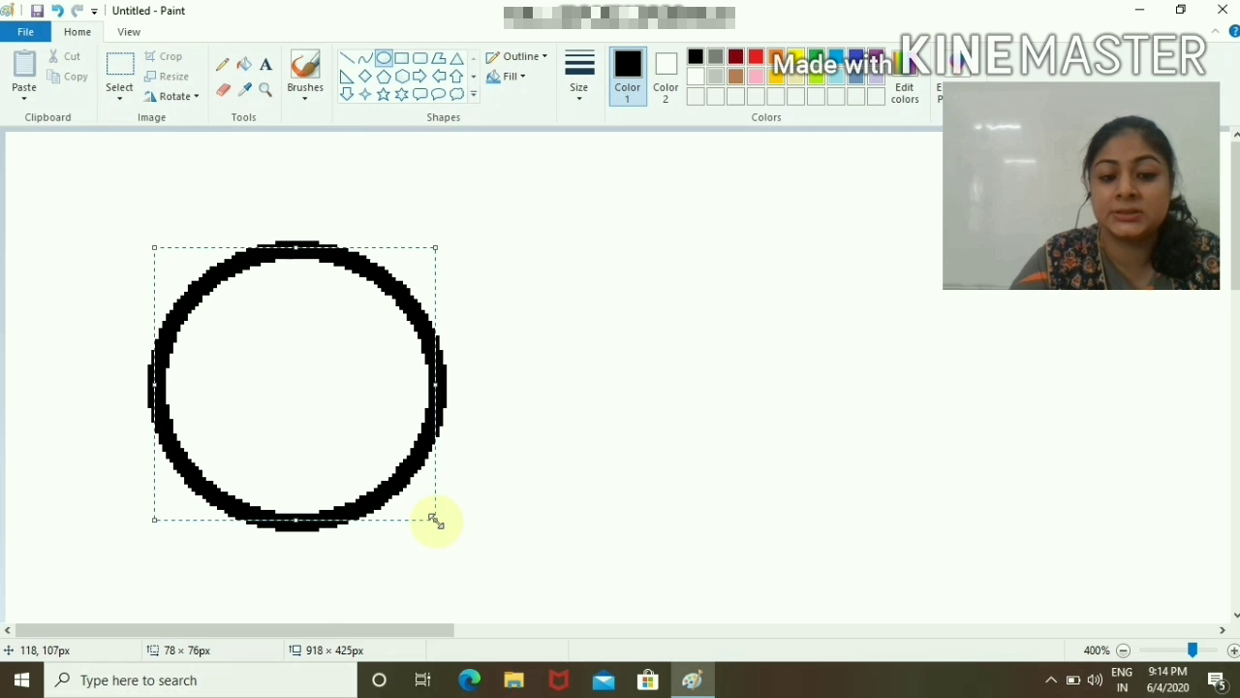
# - Draw a large cloud callout, then a smaller thin-outlined cloud above it
pyautogui.click(456, 94)
pyautogui.moveTo(595, 255); pyautogui.dragTo(1003, 566)
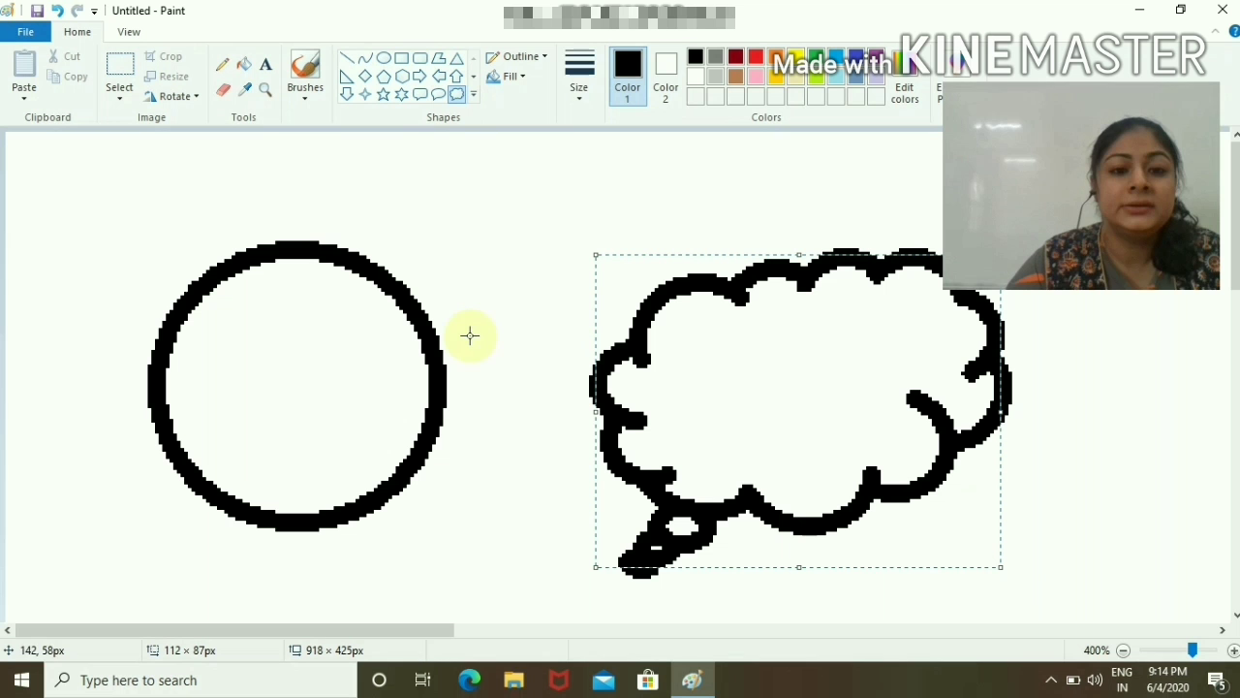
pyautogui.click(581, 97)
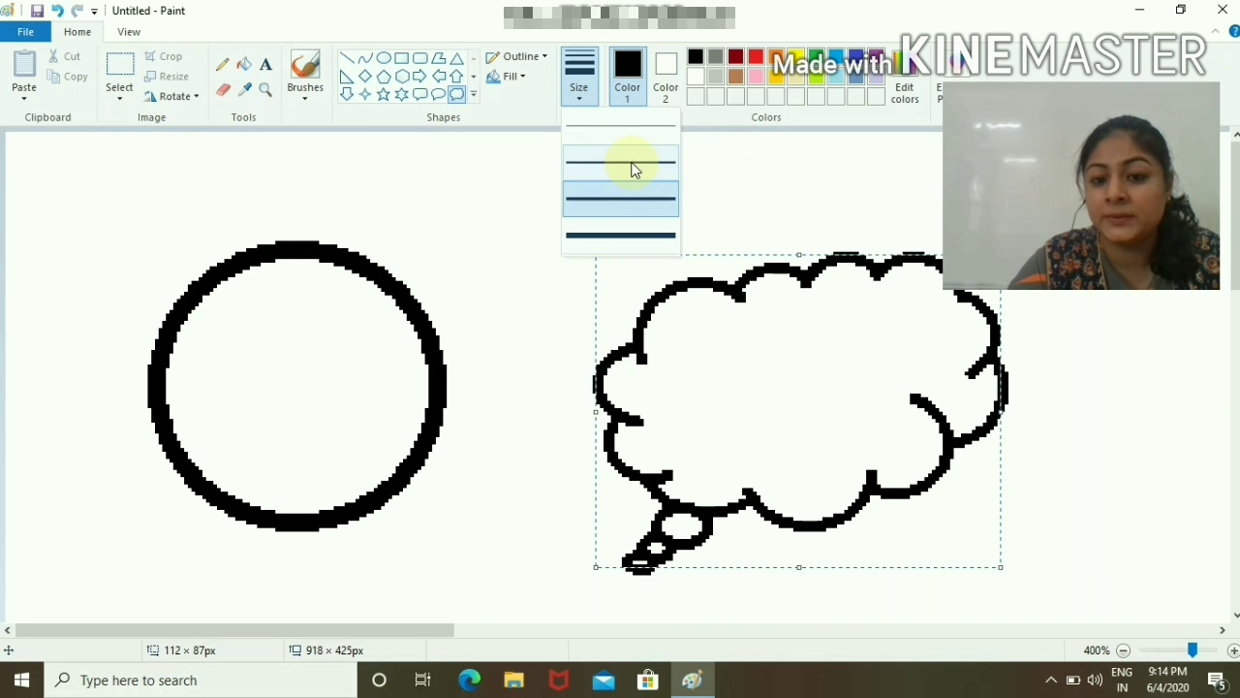
pyautogui.click(631, 128)
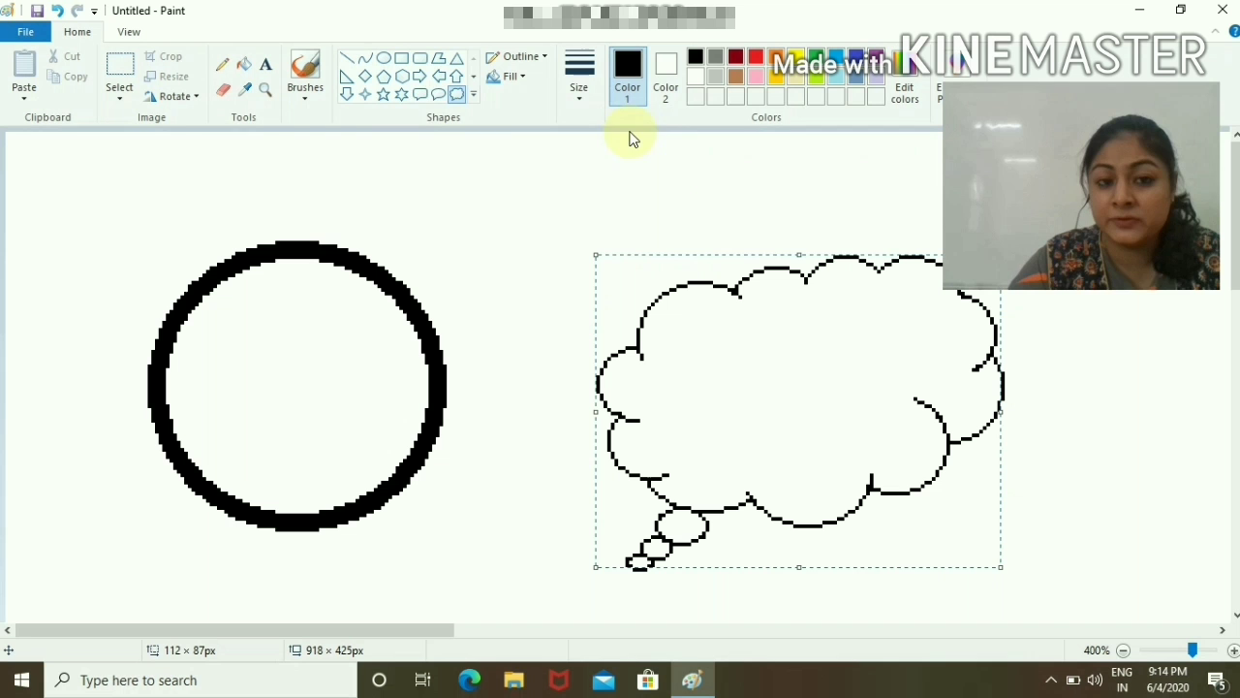
pyautogui.moveTo(460, 179); pyautogui.dragTo(651, 298)
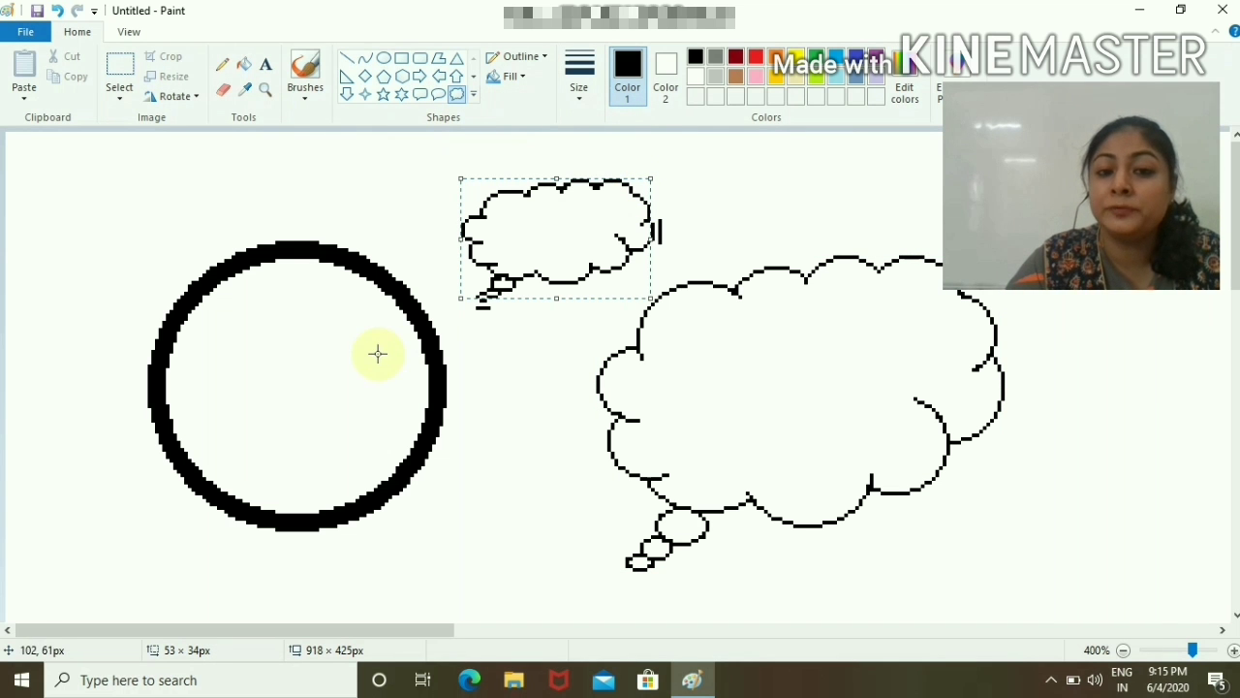
# - Fill the circle's interior solid red
pyautogui.click(246, 68)
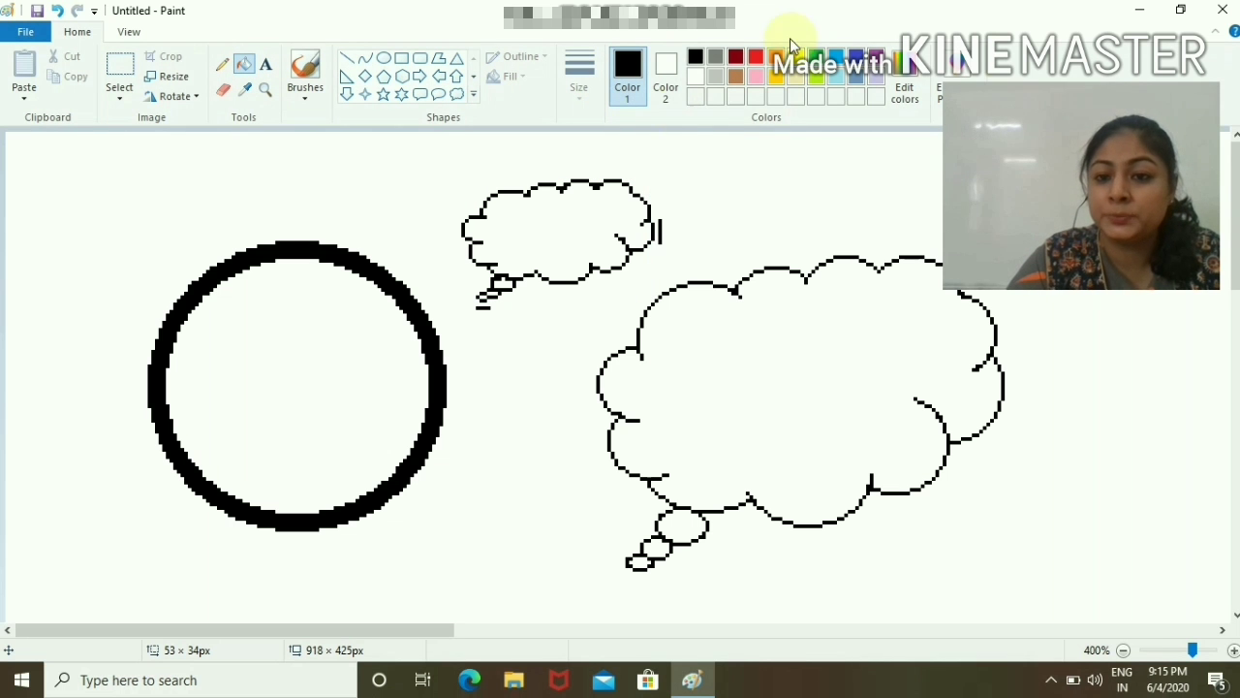
pyautogui.click(757, 57)
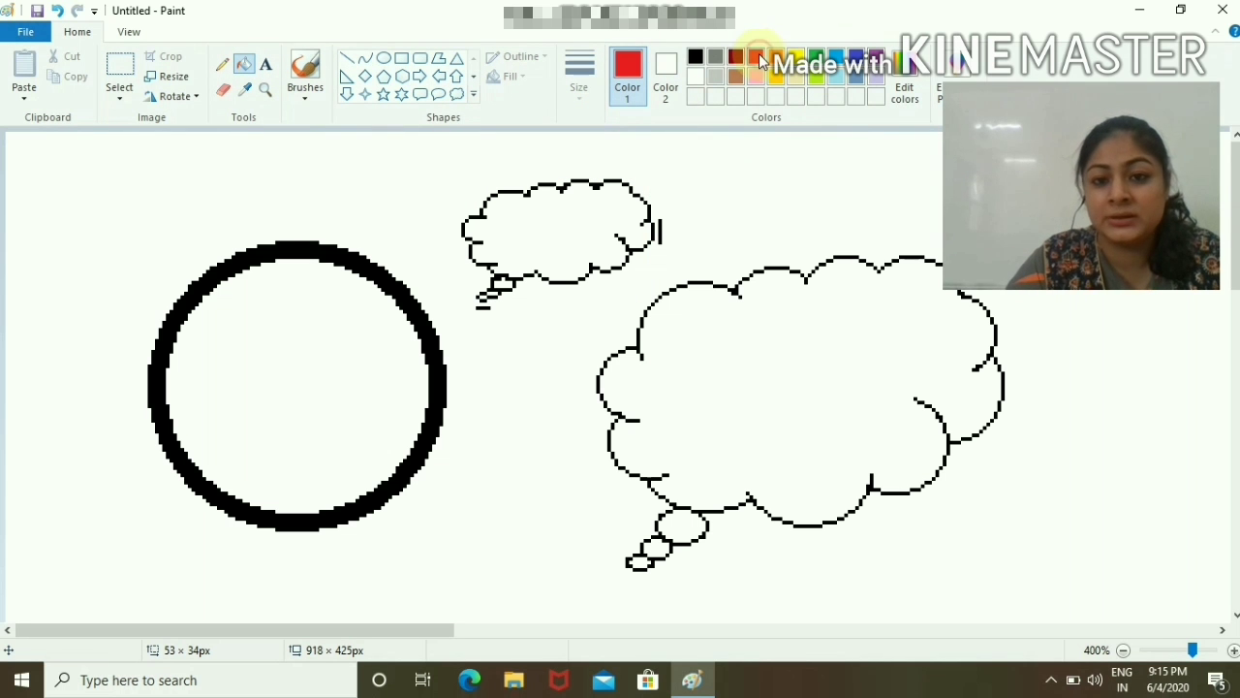
pyautogui.click(322, 334)
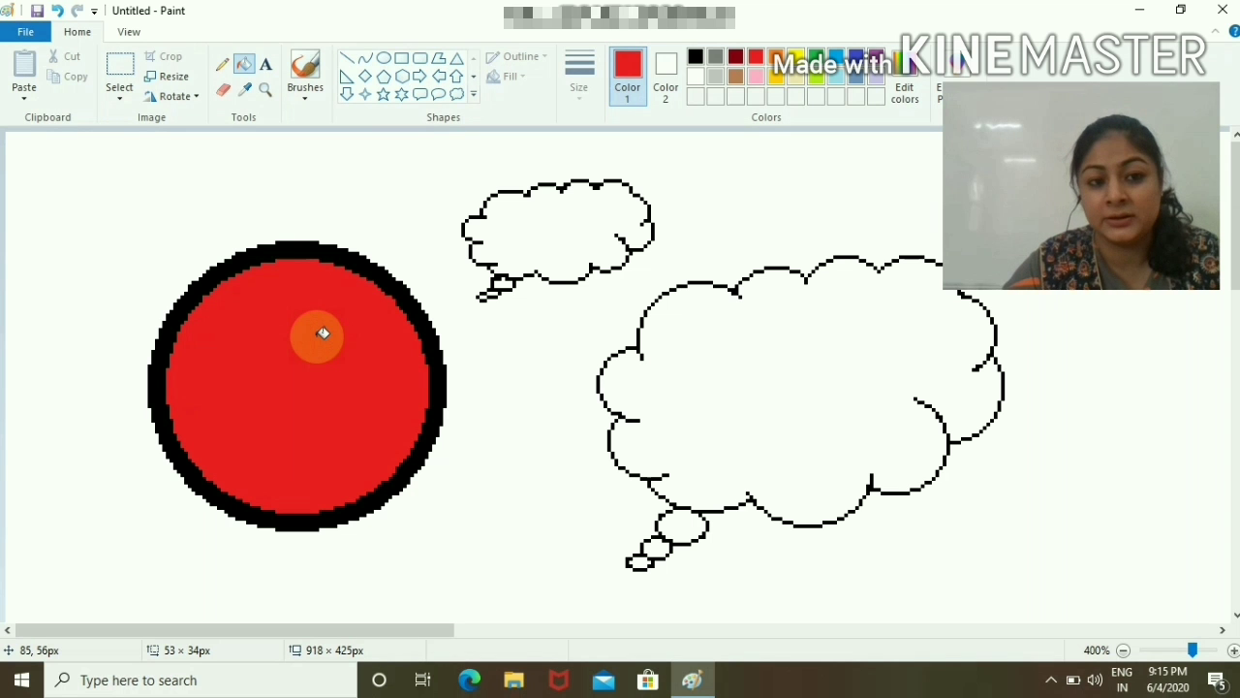
# - Pencil a red freehand triangle inside the large cloud
pyautogui.click(229, 75)
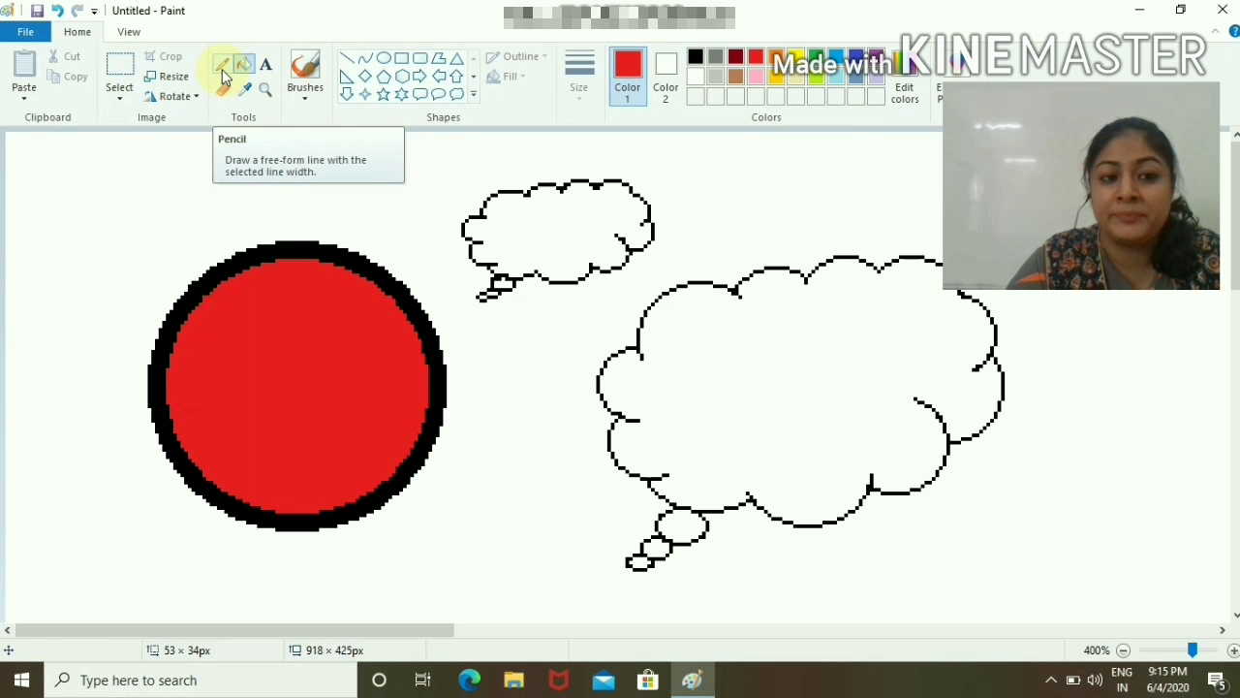
pyautogui.click(222, 71)
pyautogui.moveTo(685, 381); pyautogui.dragTo(748, 310)
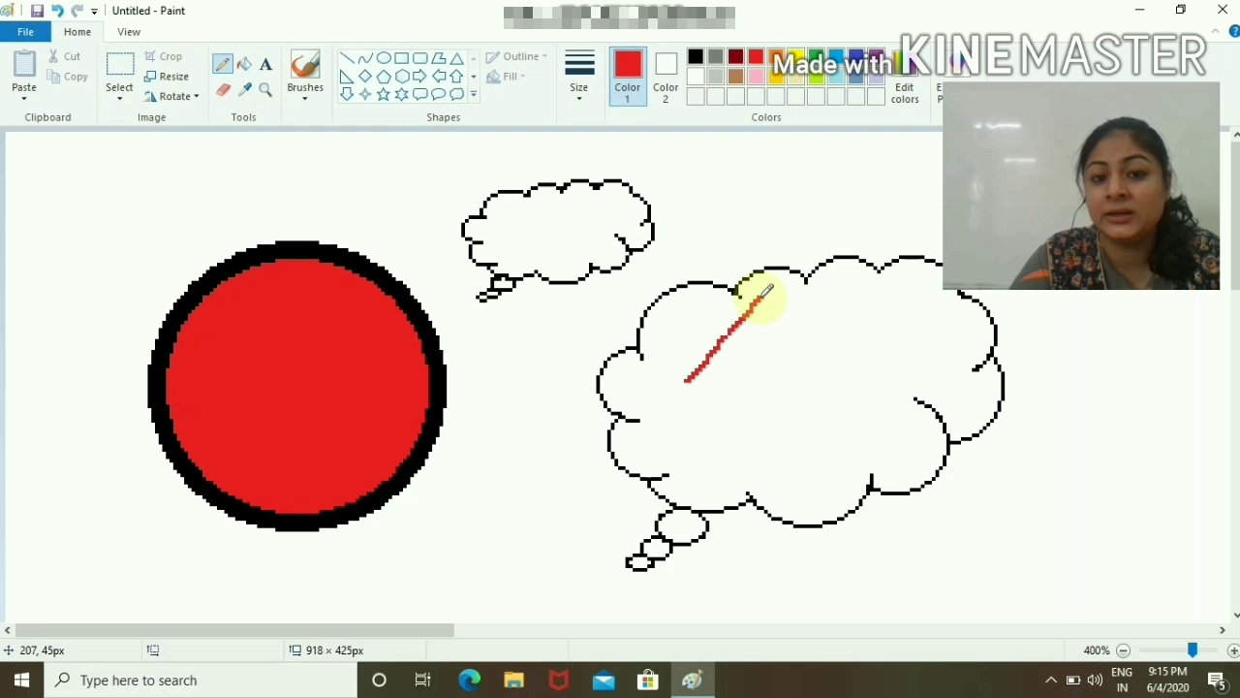
pyautogui.click(608, 60)
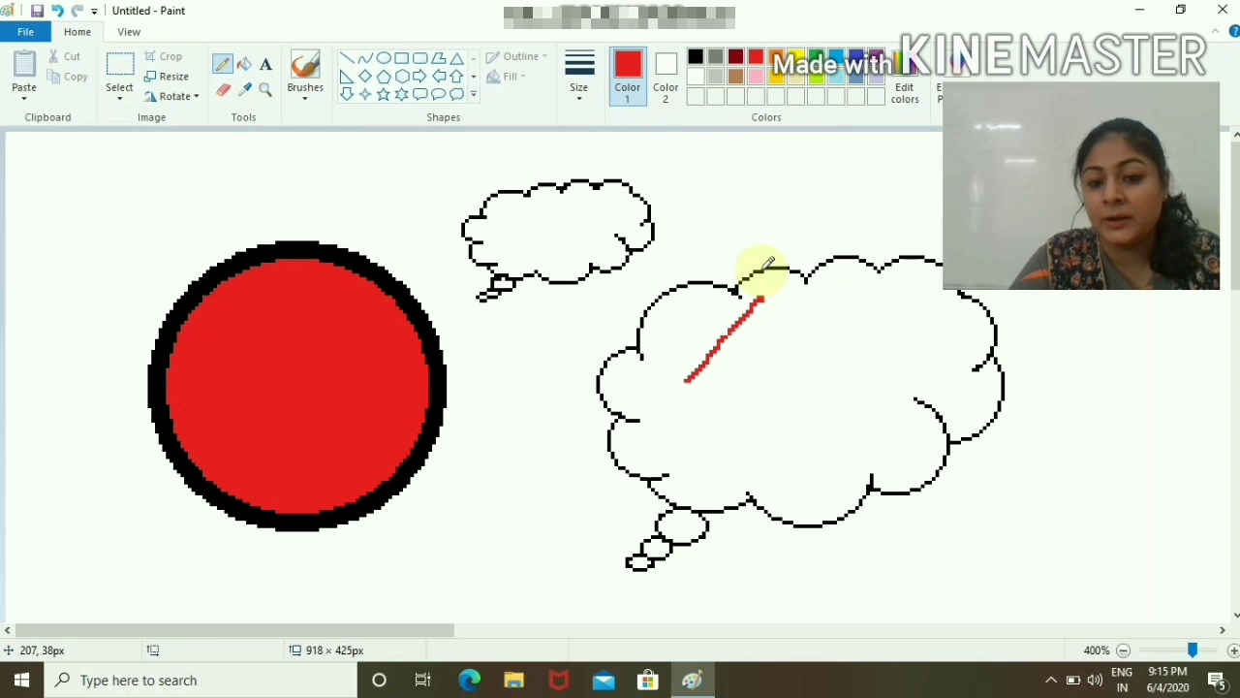
pyautogui.moveTo(762, 299); pyautogui.dragTo(685, 381)
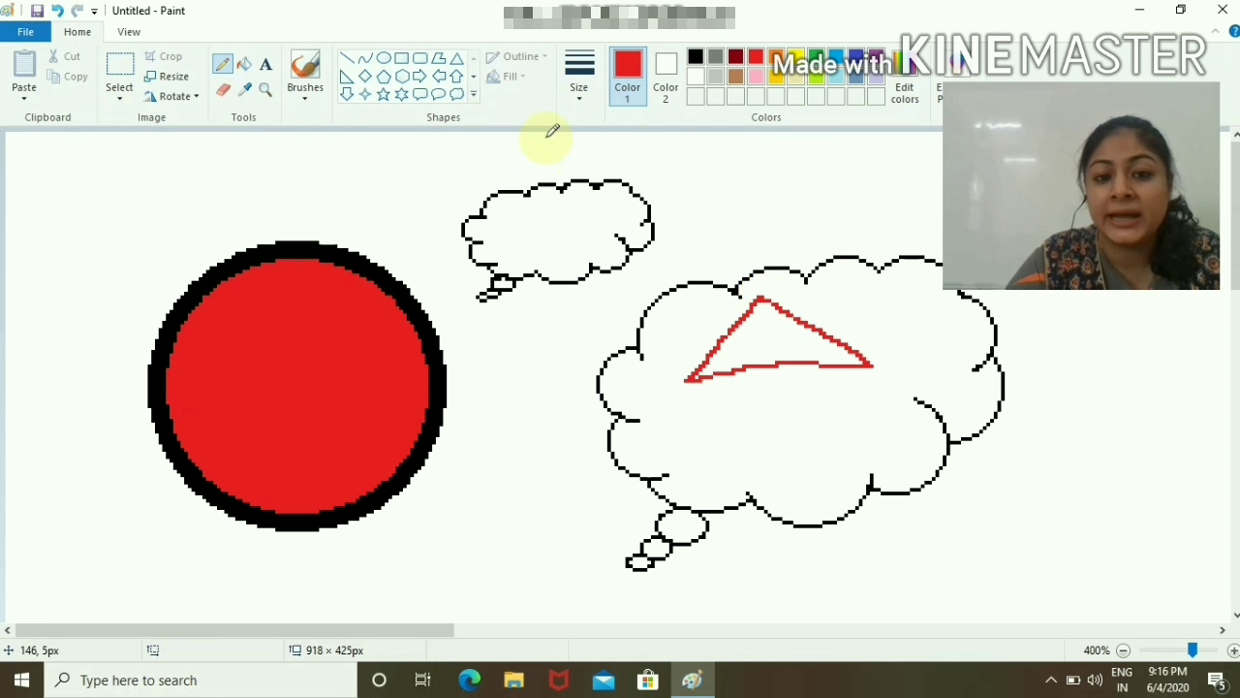
# - Scribble a thick red loop inside the cloud with the thickest line, then erase part of it
pyautogui.click(580, 101)
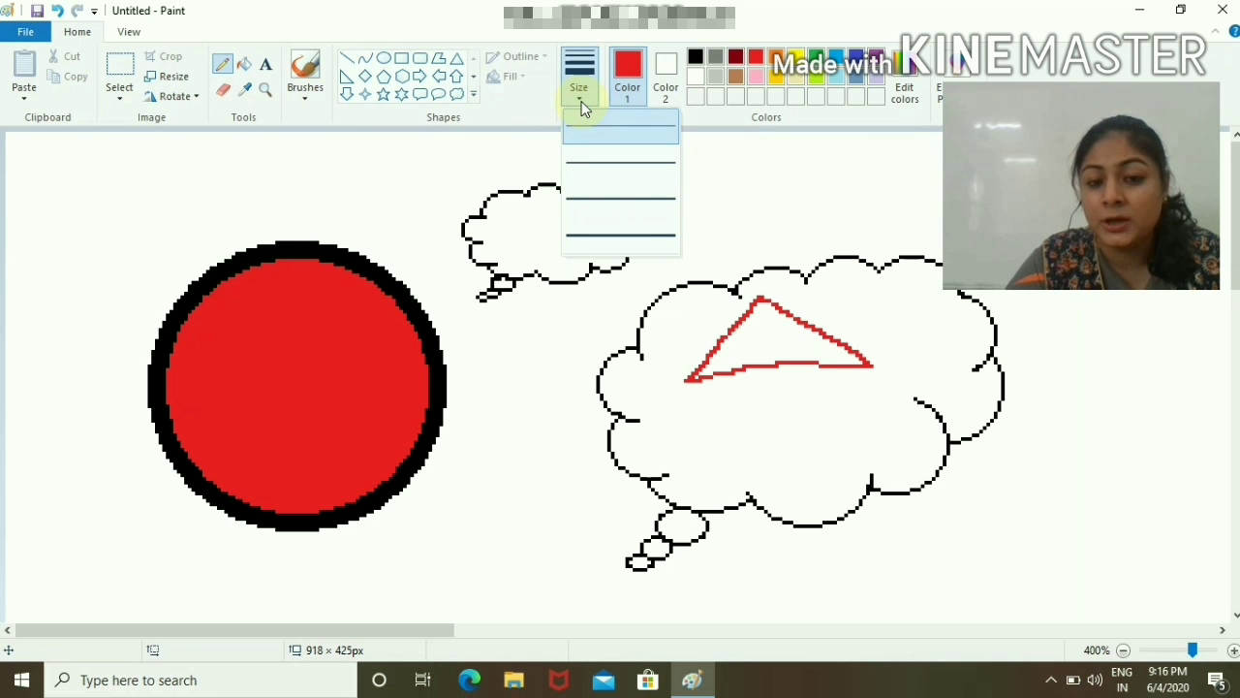
pyautogui.click(581, 104)
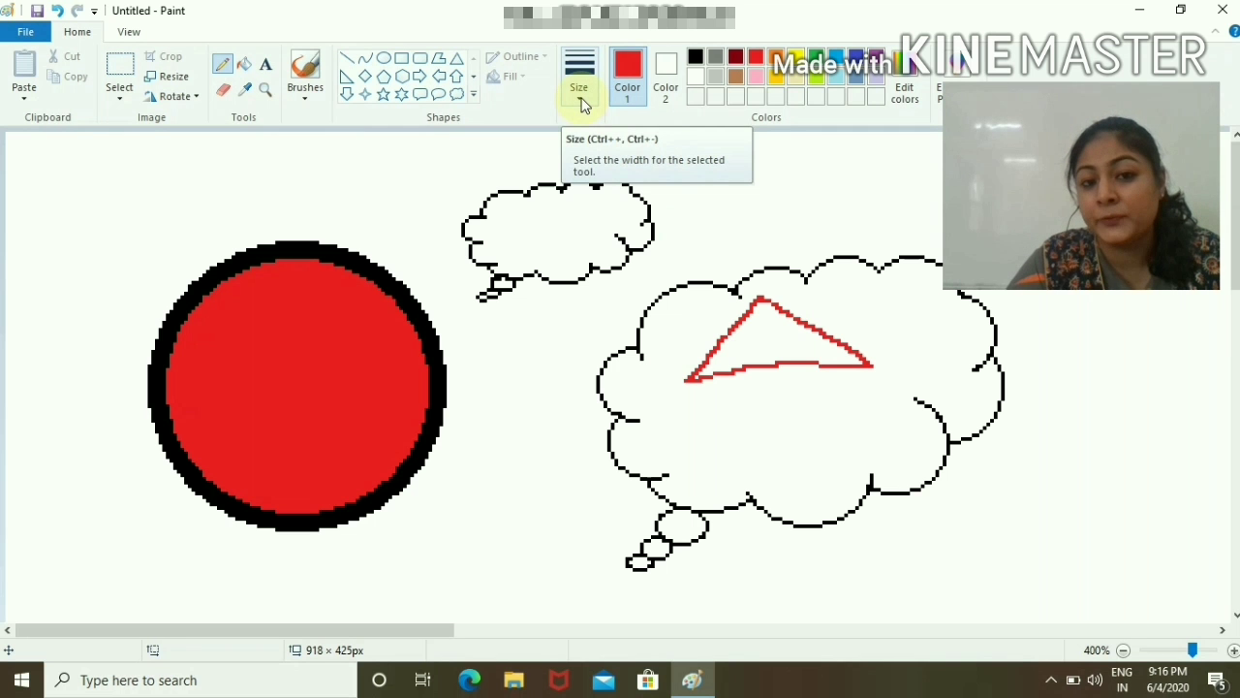
pyautogui.click(581, 101)
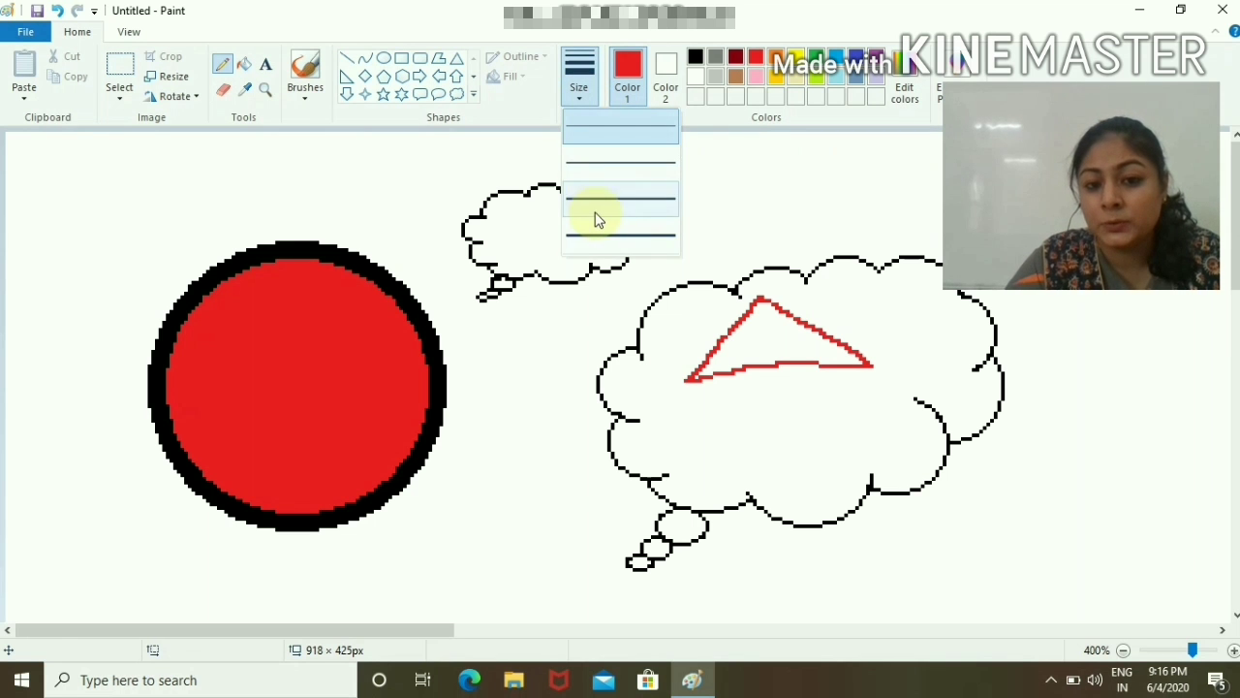
pyautogui.click(597, 238)
pyautogui.moveTo(681, 443)
pyautogui.mouseDown()
pyautogui.moveTo(859, 401)
pyautogui.moveTo(892, 379)
pyautogui.moveTo(910, 336)
pyautogui.moveTo(831, 286)
pyautogui.moveTo(687, 443)
pyautogui.moveTo(667, 366)
pyautogui.moveTo(769, 282)
pyautogui.moveTo(737, 313)
pyautogui.moveTo(717, 397)
pyautogui.mouseUp()
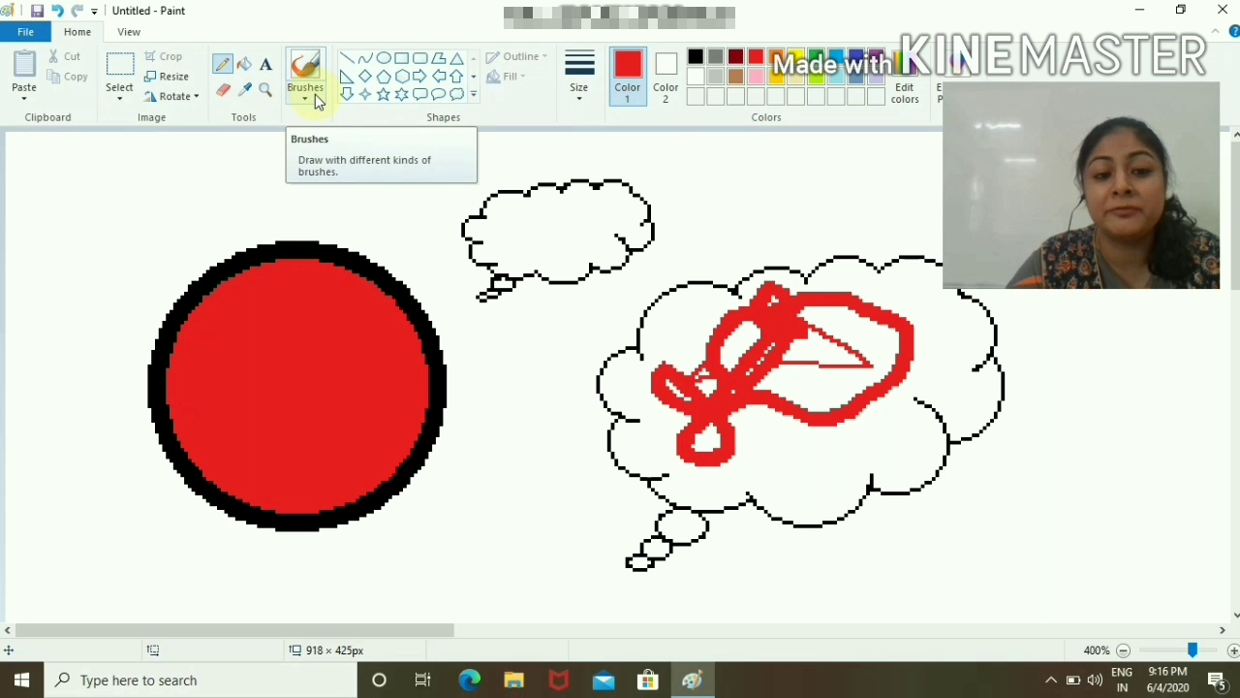
pyautogui.click(223, 92)
pyautogui.moveTo(714, 320)
pyautogui.mouseDown()
pyautogui.moveTo(838, 306)
pyautogui.moveTo(898, 348)
pyautogui.mouseUp()
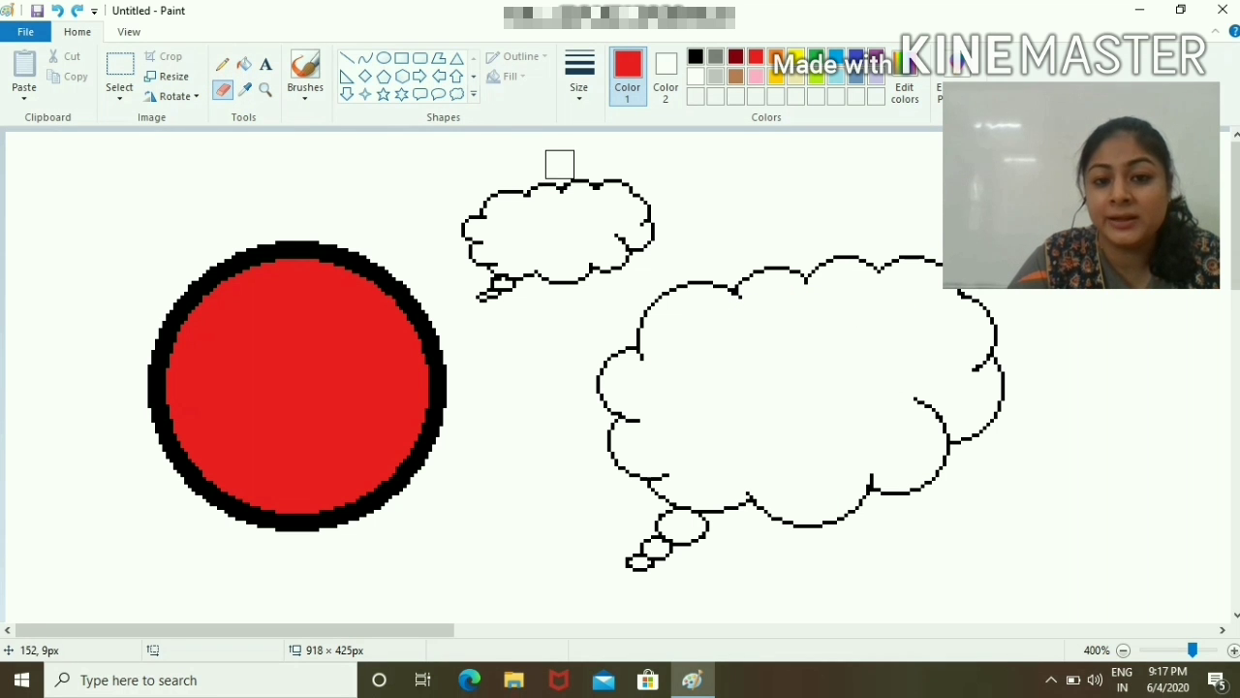
# - Undo the erasing, the thick scribble and all three triangle strokes
pyautogui.click(578, 100)
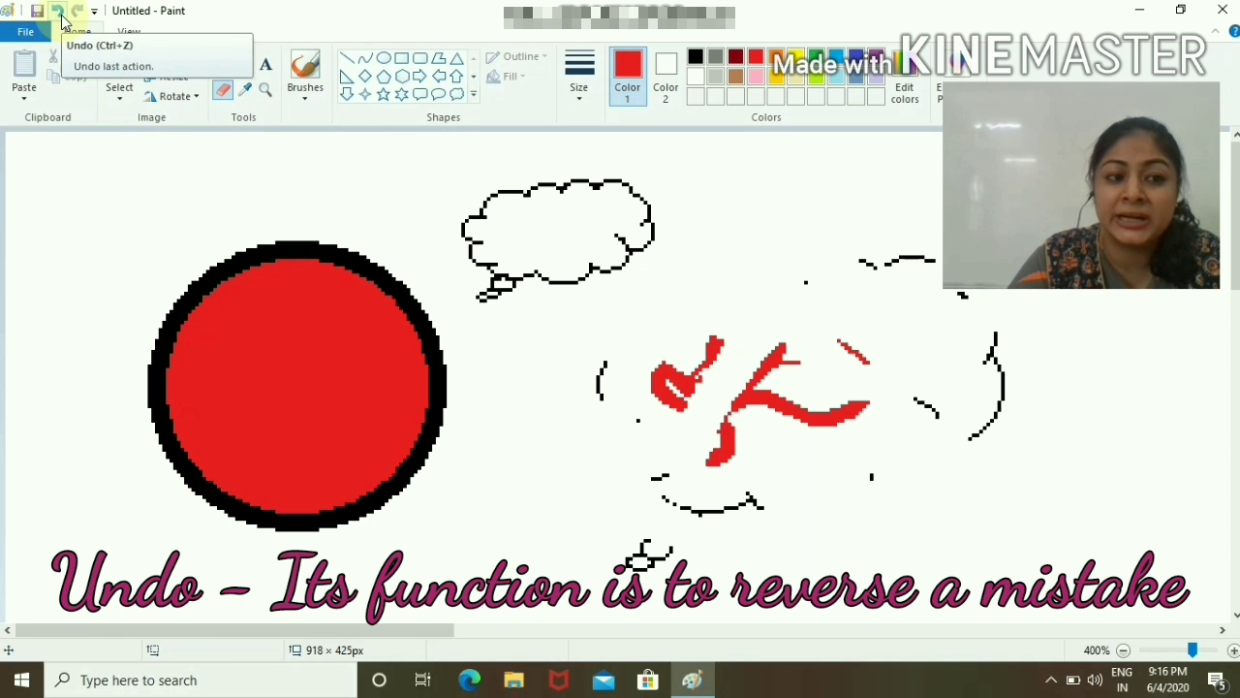
pyautogui.click(60, 17)
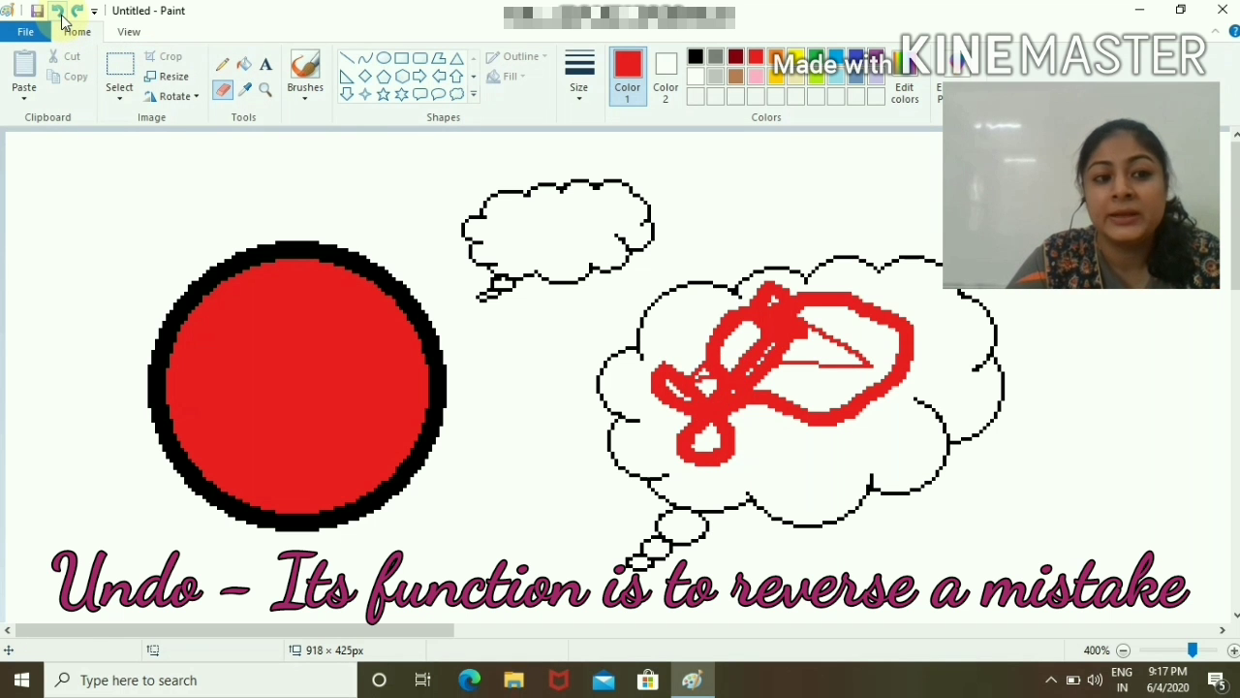
pyautogui.click(60, 17)
pyautogui.click(60, 17)
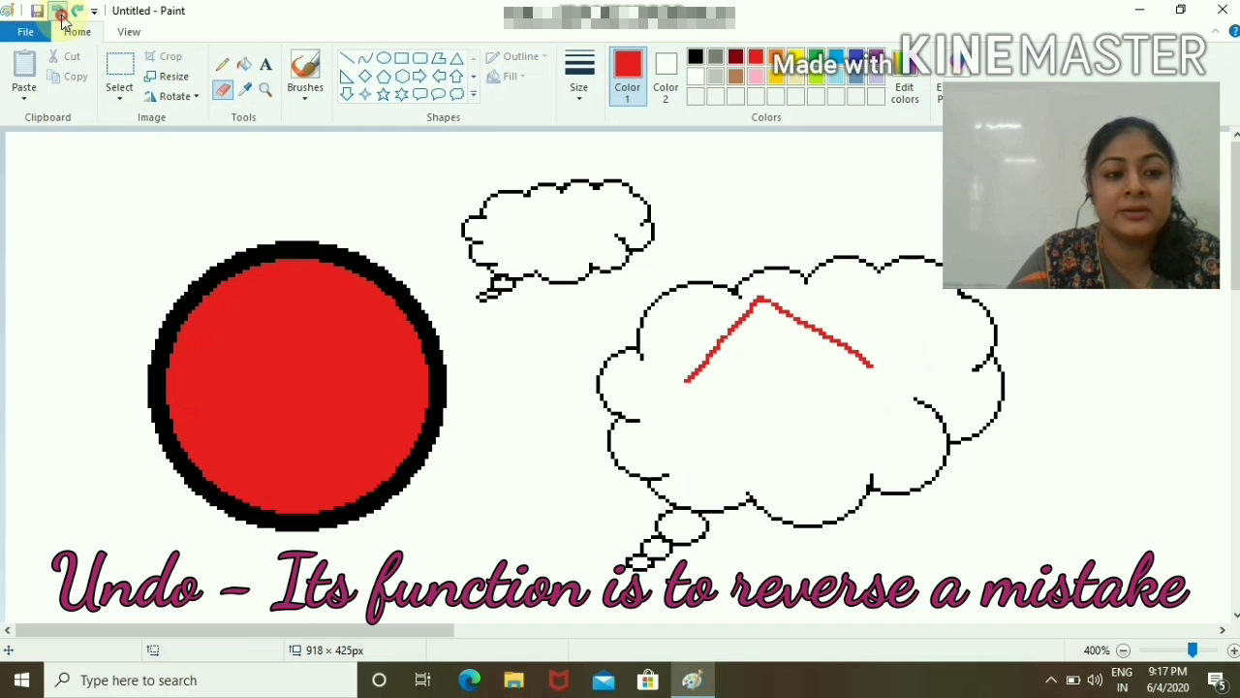
pyautogui.click(60, 18)
pyautogui.click(60, 17)
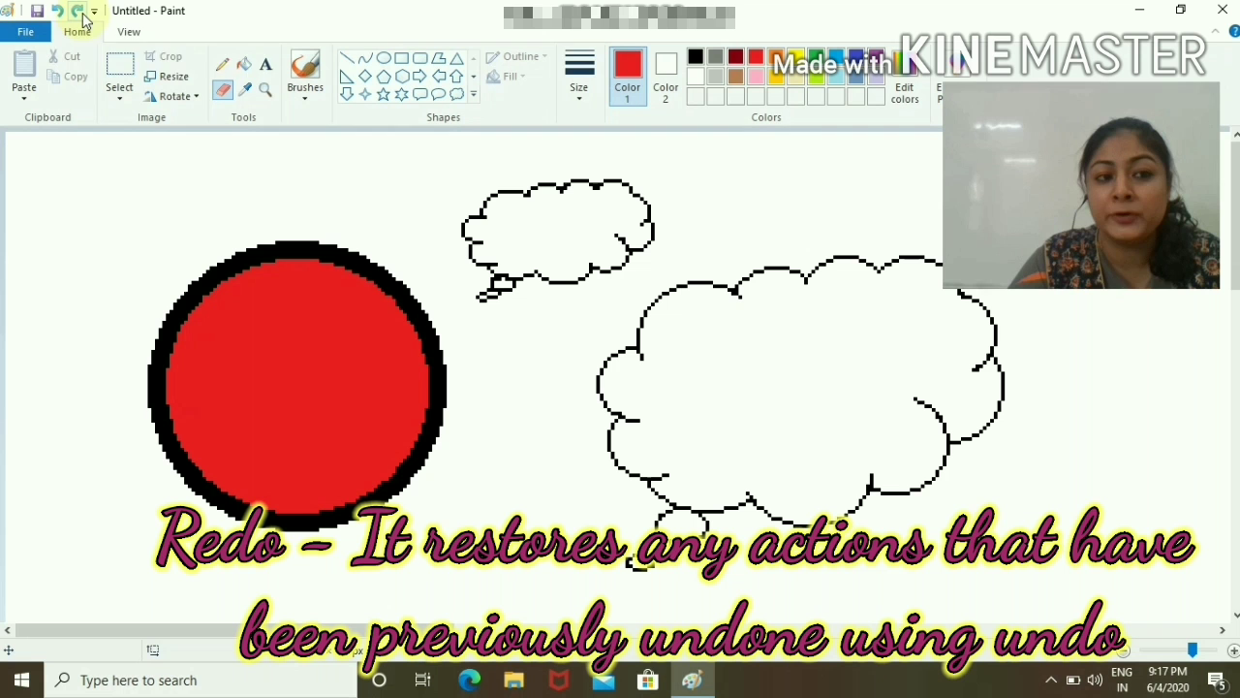
# - Redo the triangle and scribble, then undo the scribble and triangle again
pyautogui.click(82, 14)
pyautogui.click(82, 15)
pyautogui.click(82, 15)
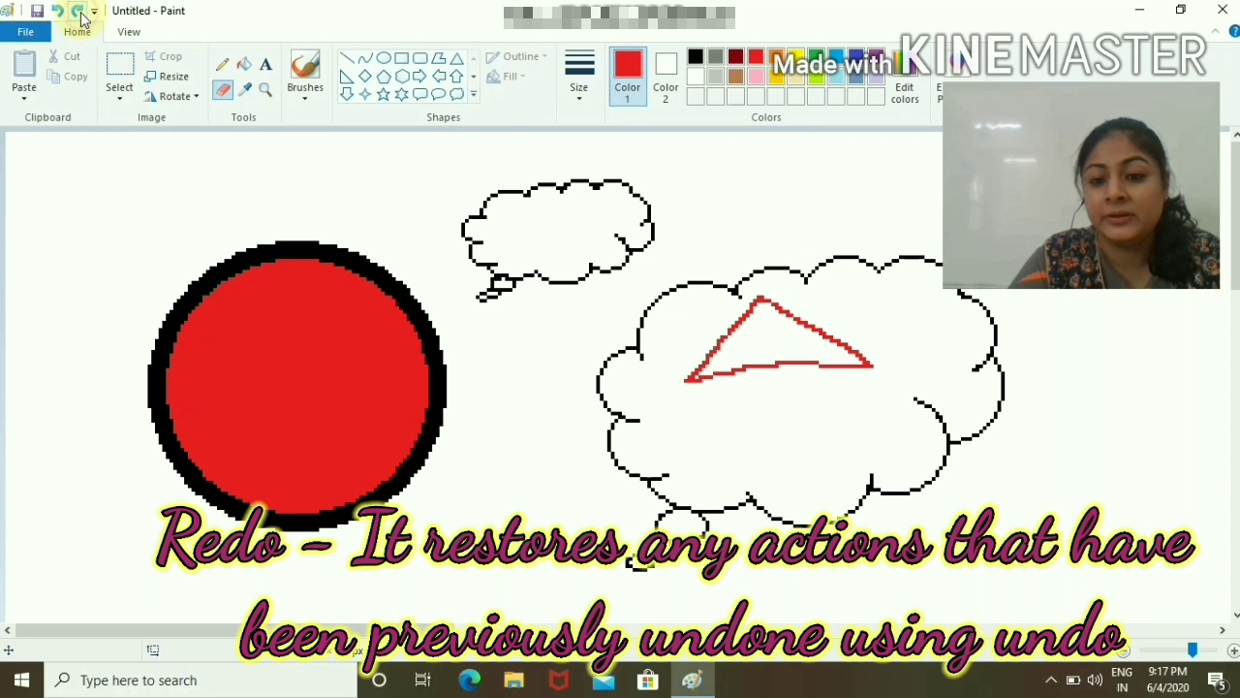
pyautogui.click(82, 14)
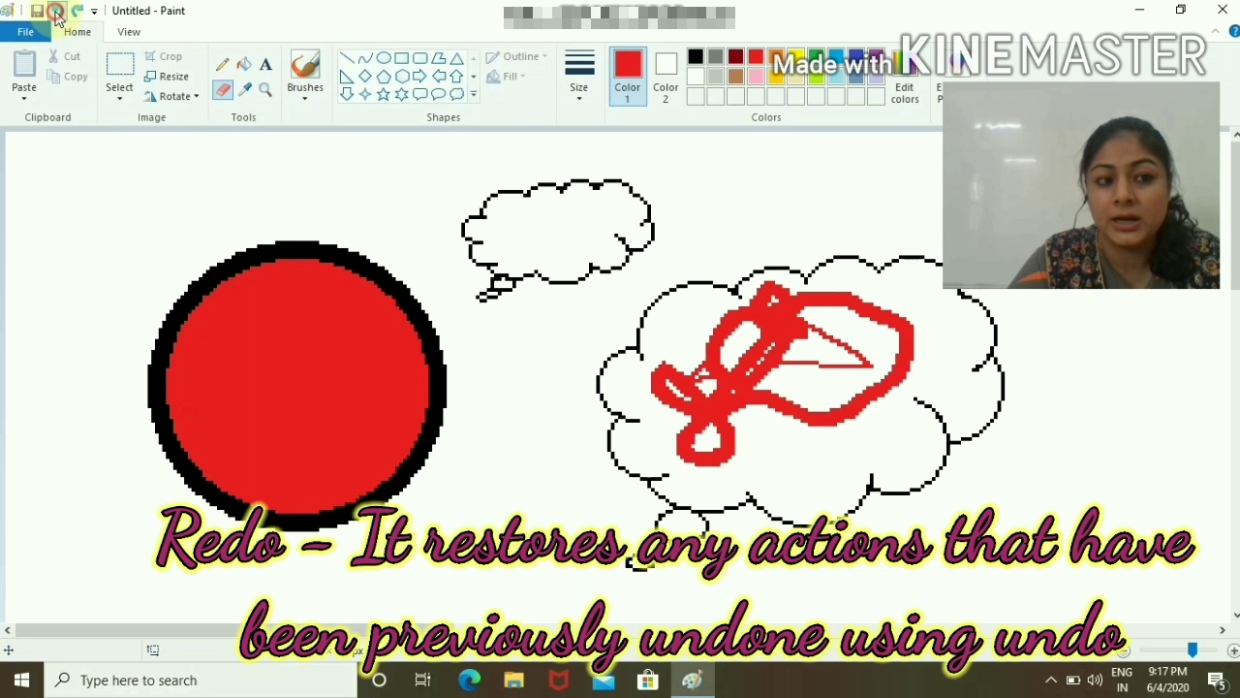
pyautogui.click(57, 15)
pyautogui.click(56, 15)
pyautogui.click(56, 14)
pyautogui.click(57, 15)
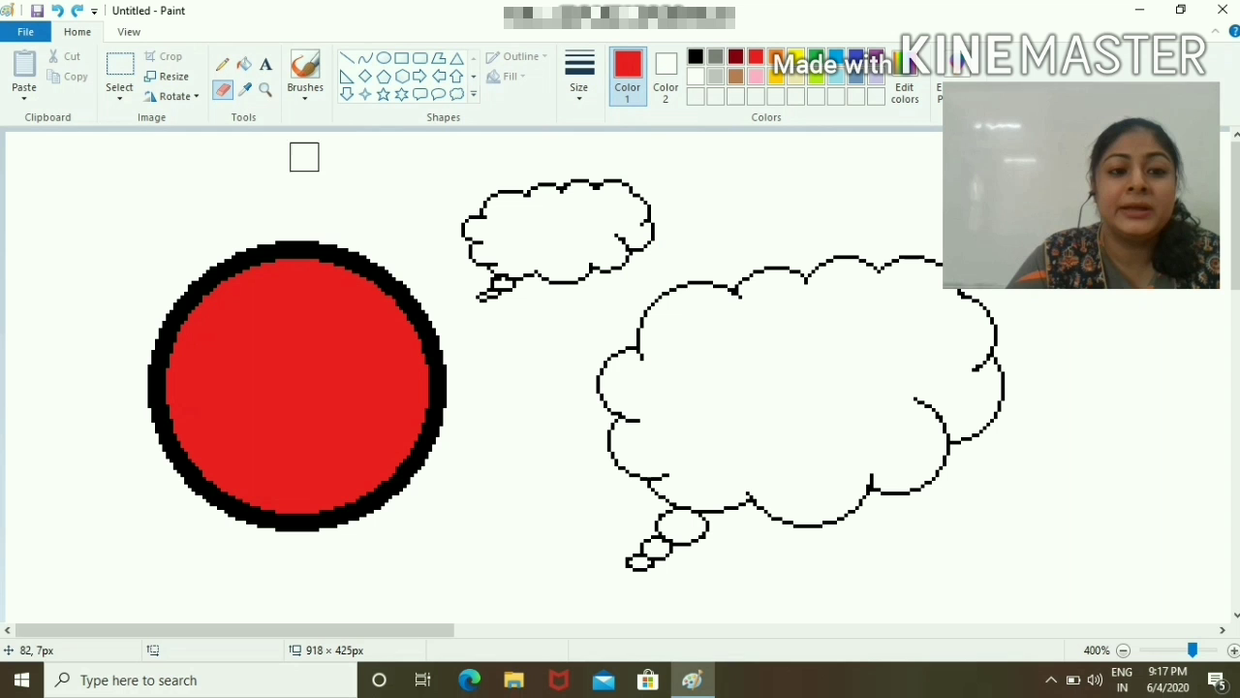
# - Add a text box on the red circle, type a name and select it
pyautogui.click(269, 70)
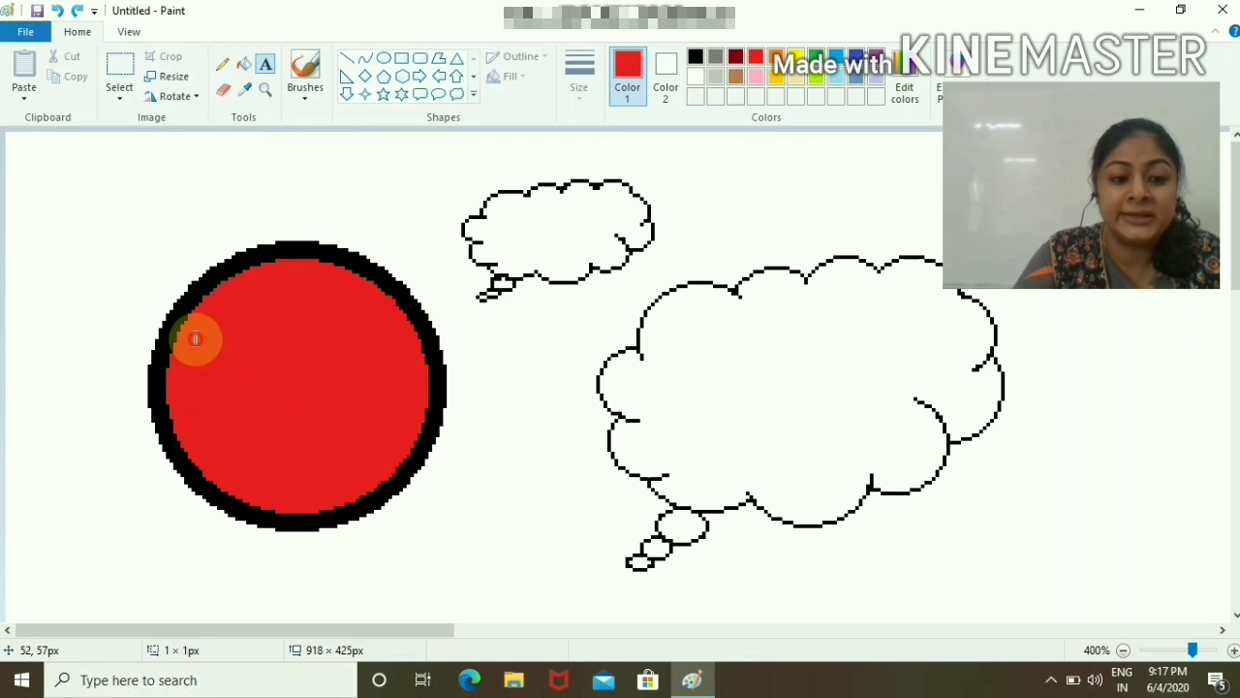
pyautogui.moveTo(195, 339); pyautogui.dragTo(390, 430)
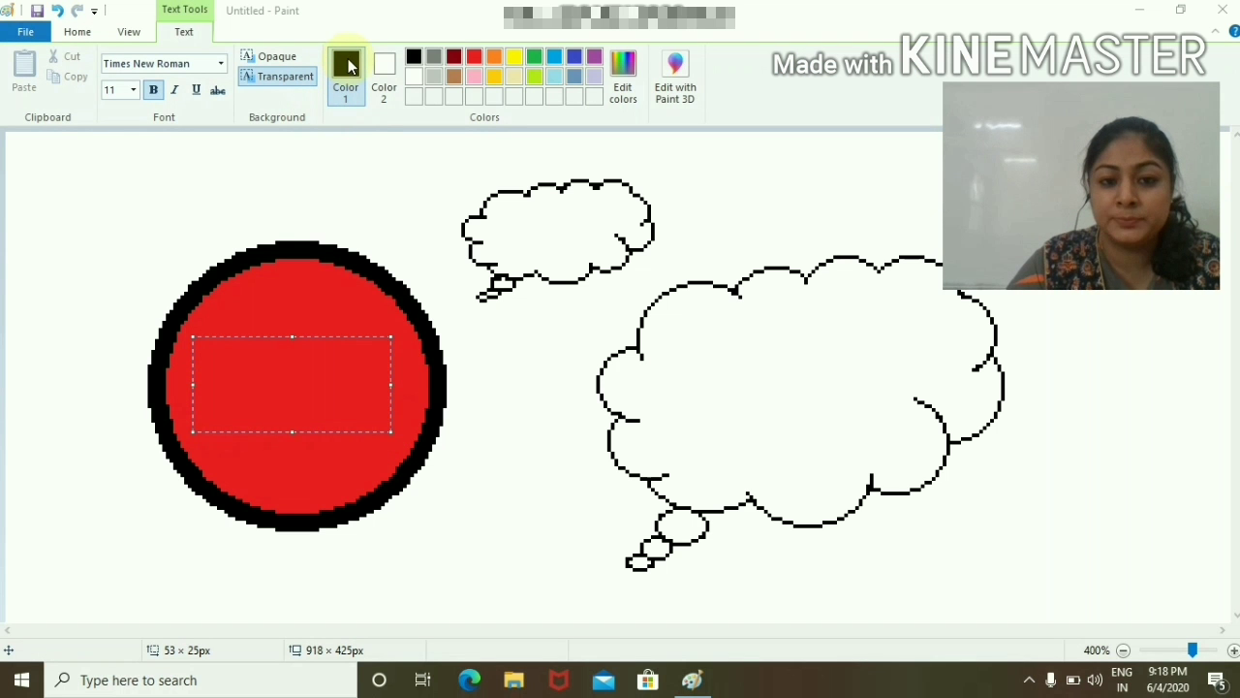
pyautogui.click(259, 364)
pyautogui.write('d')
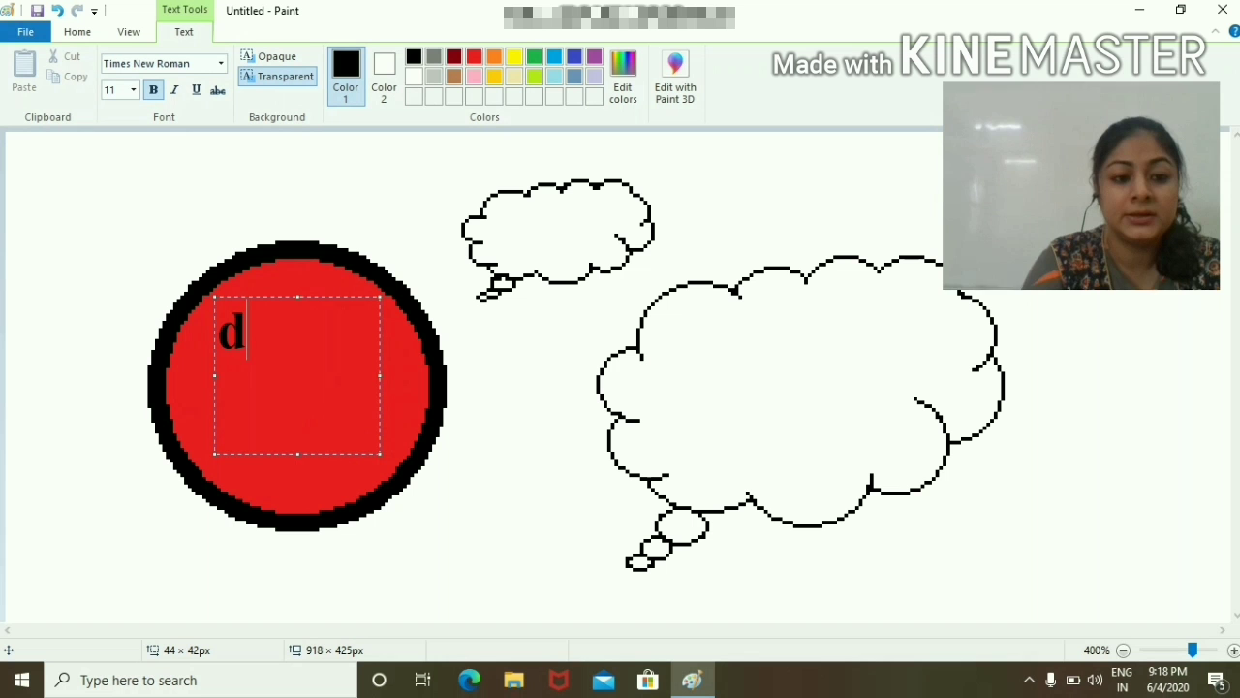
pyautogui.press('BackSpace')
pyautogui.write('D')
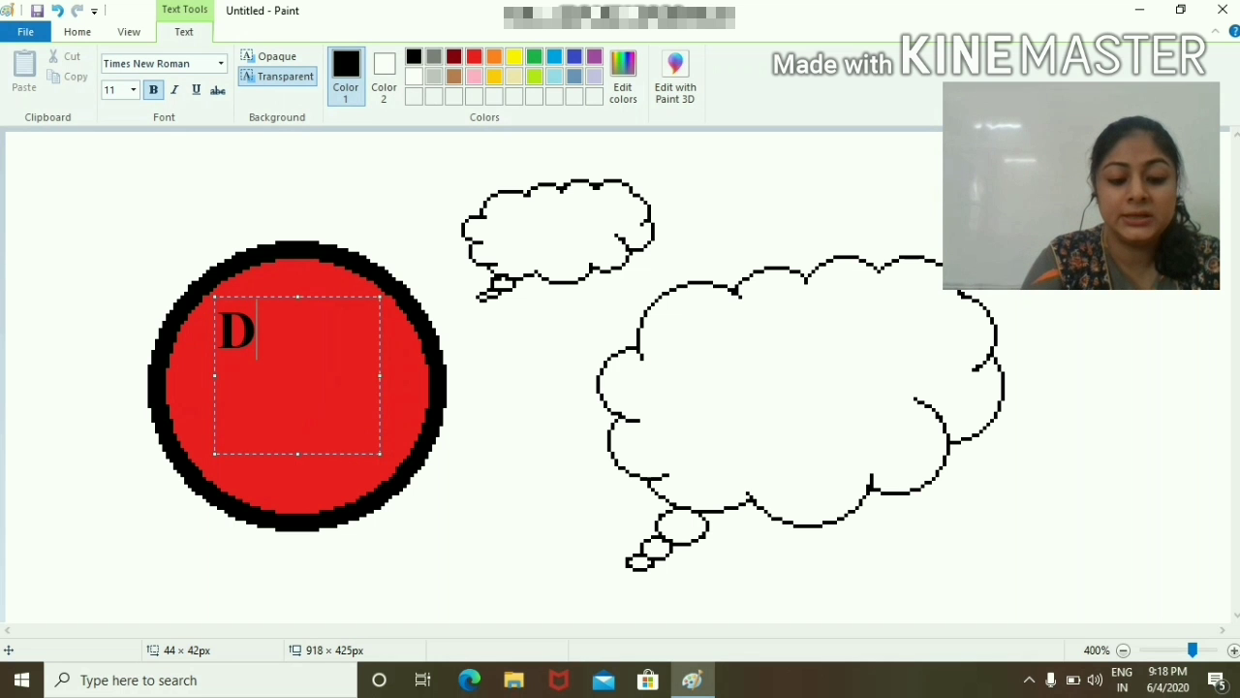
pyautogui.write('eepti')
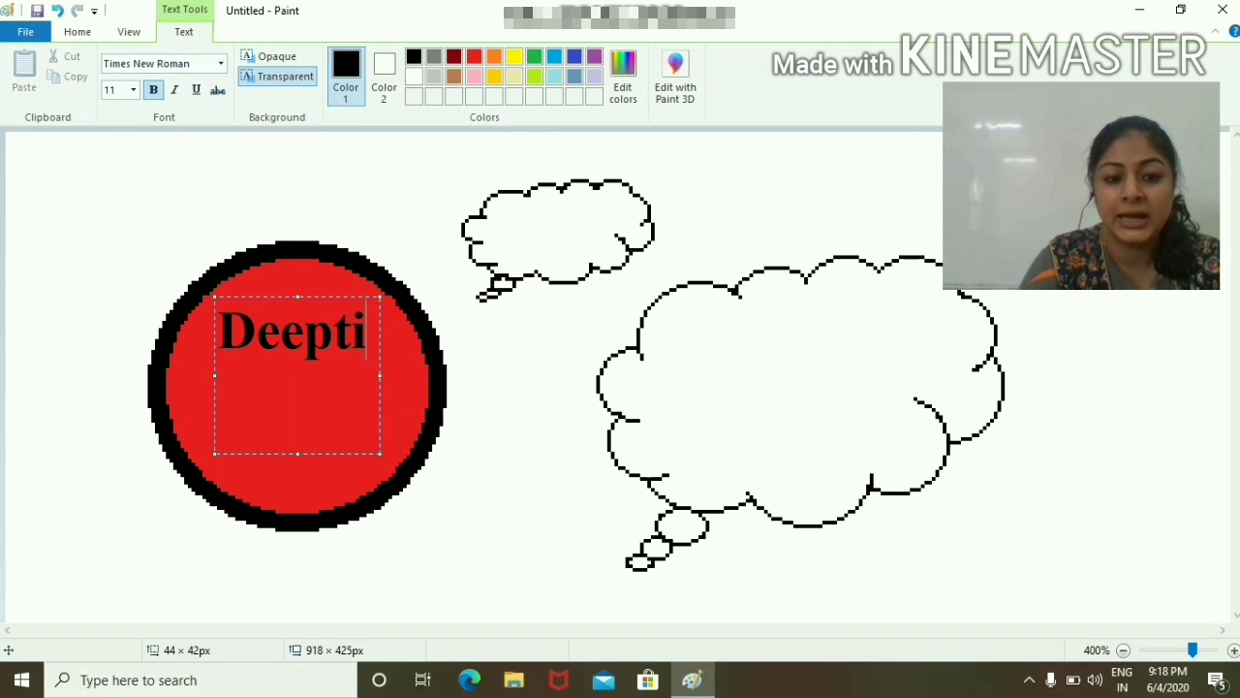
pyautogui.moveTo(231, 328); pyautogui.dragTo(369, 339)
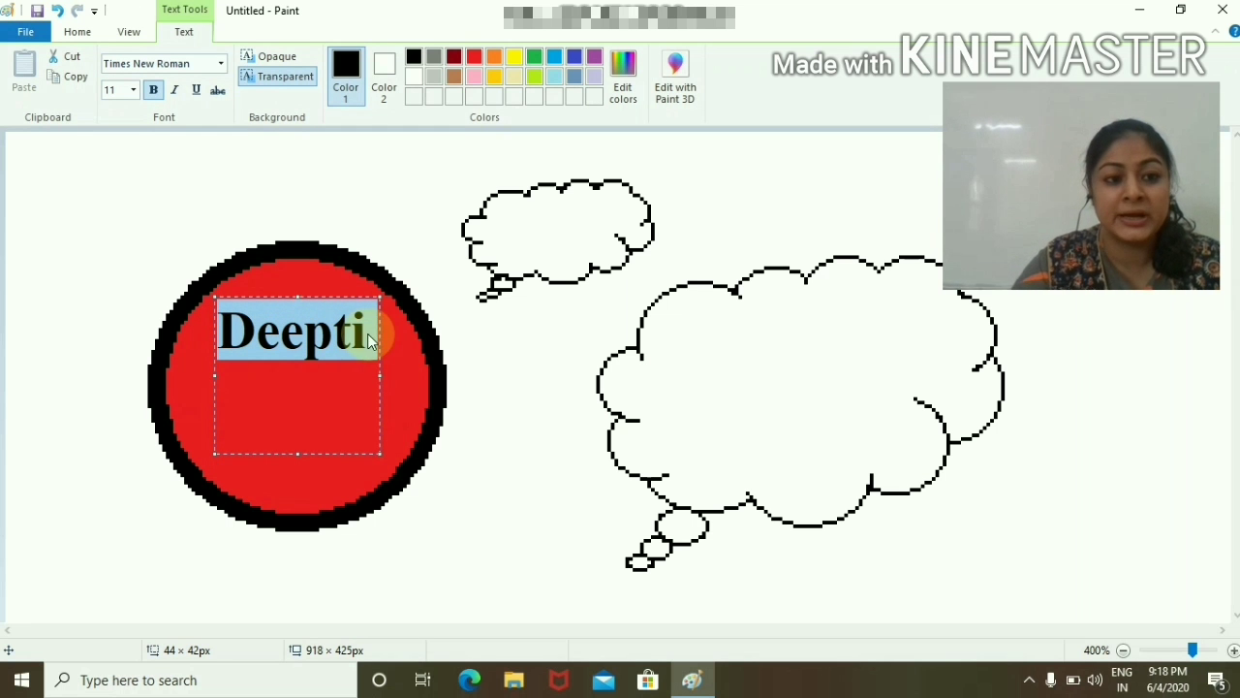
# - Try Small Fonts and Wide Latin, settling on Tw Cen MT Condensed Extra Bold for the name
pyautogui.click(220, 64)
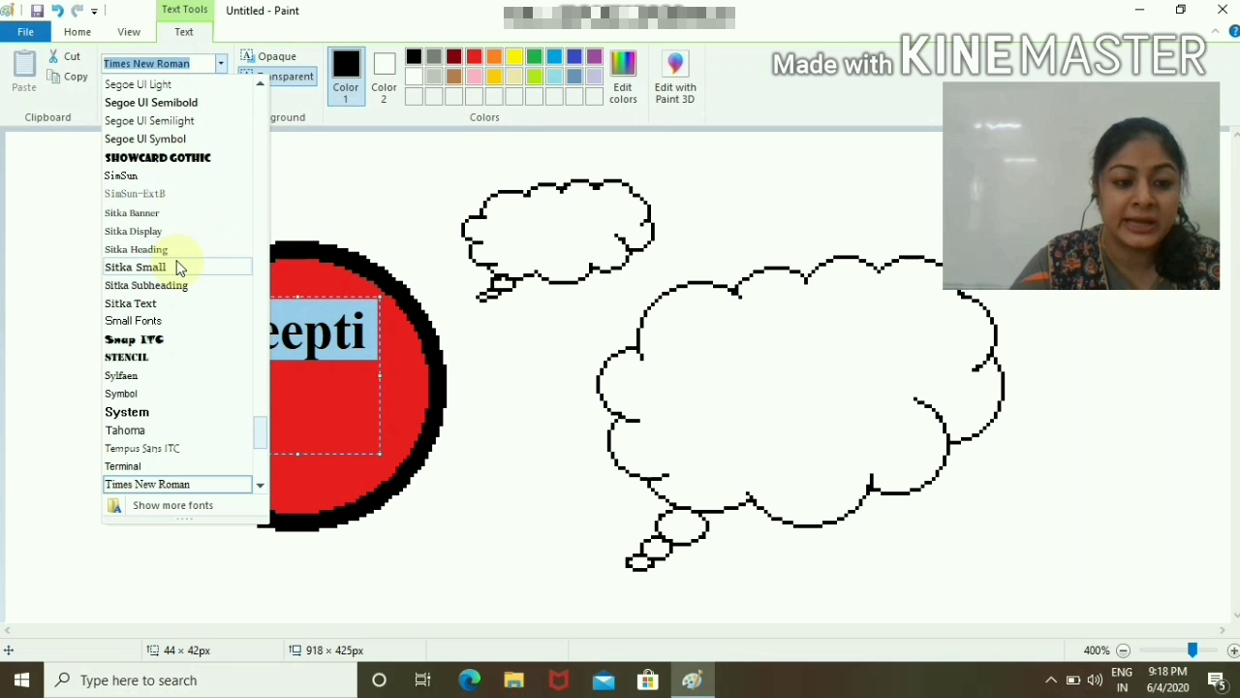
pyautogui.click(143, 321)
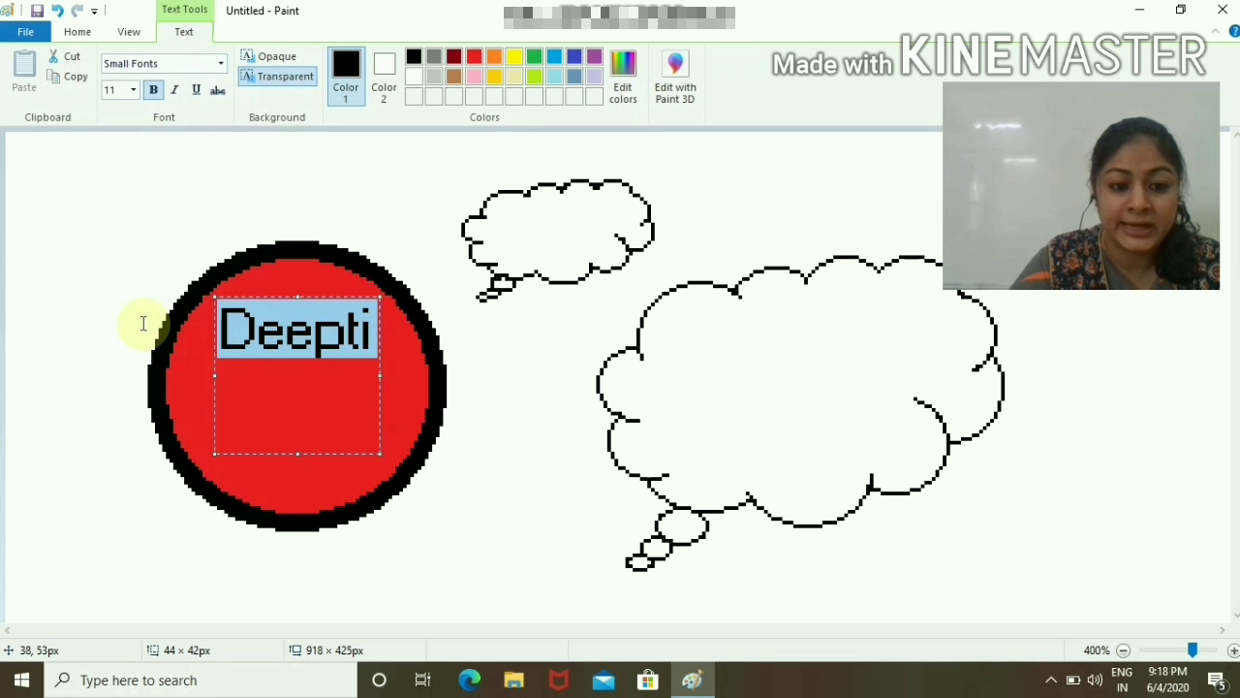
pyautogui.click(217, 64)
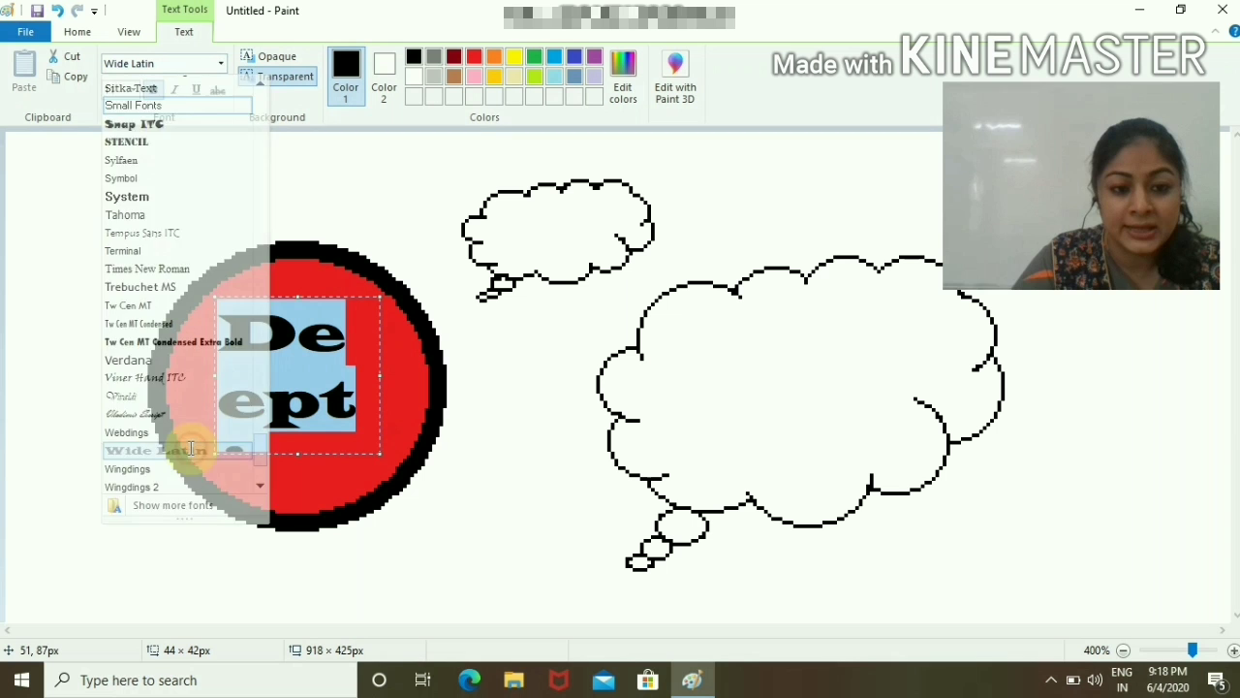
pyautogui.click(165, 449)
pyautogui.click(221, 66)
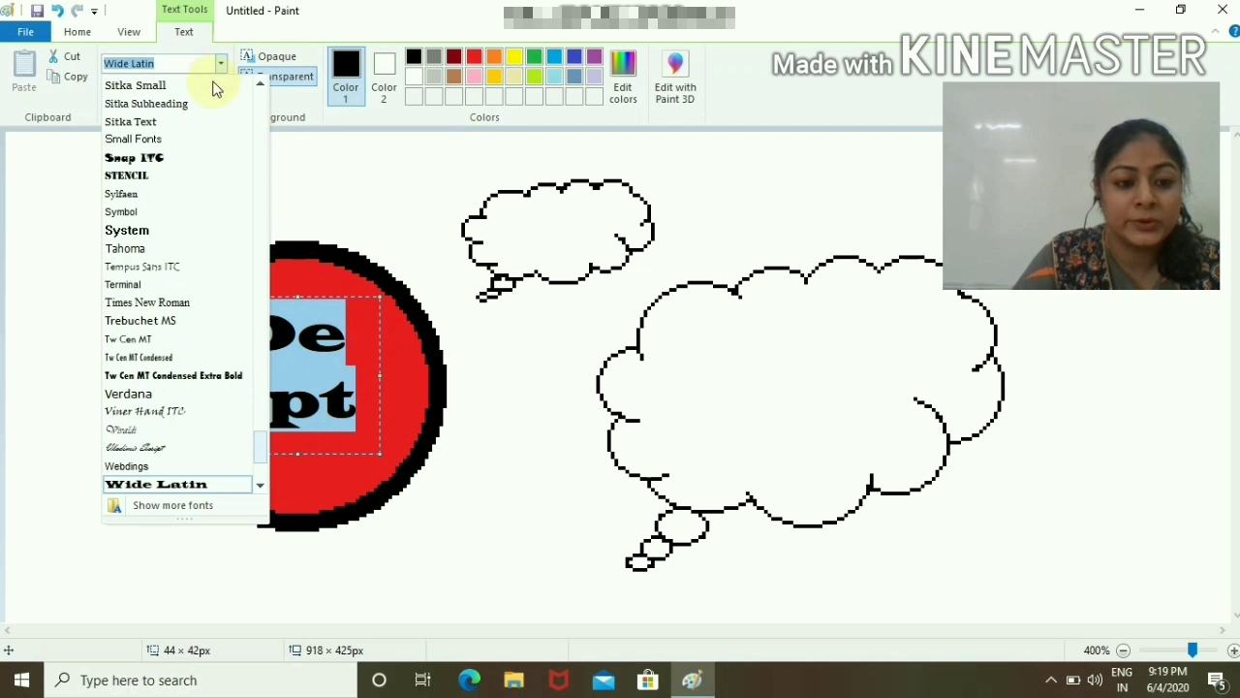
pyautogui.click(136, 377)
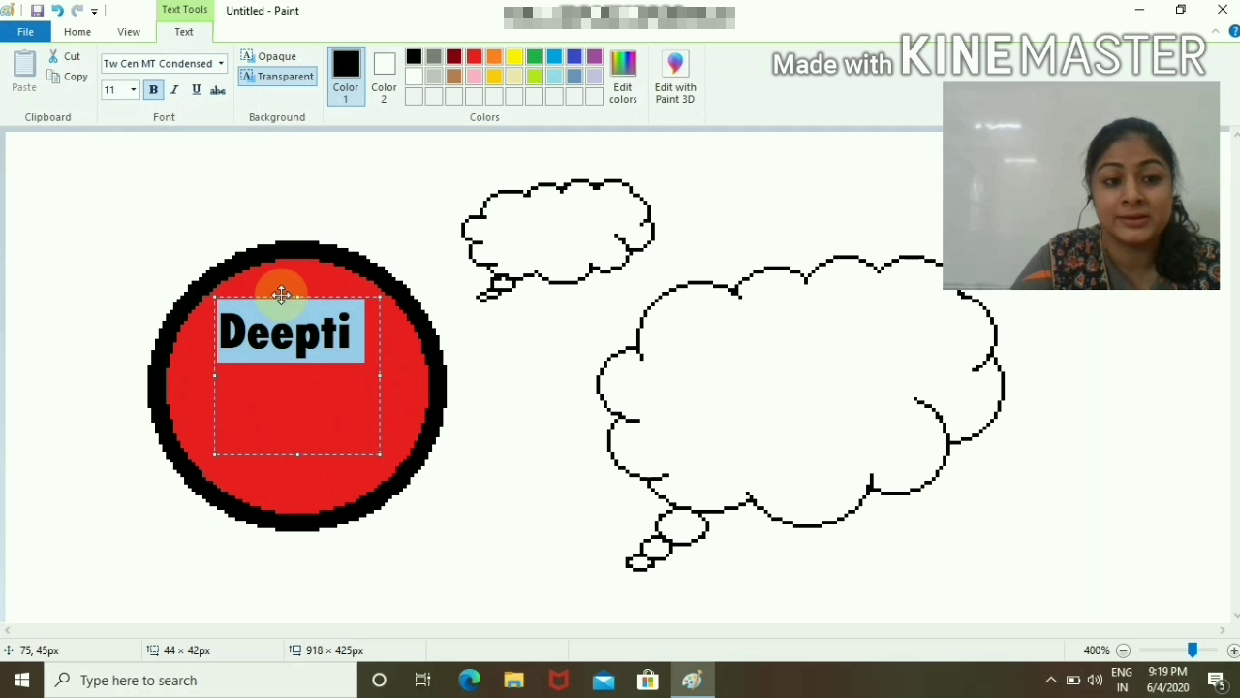
# - Underline the name and set its font size to 16
pyautogui.click(196, 91)
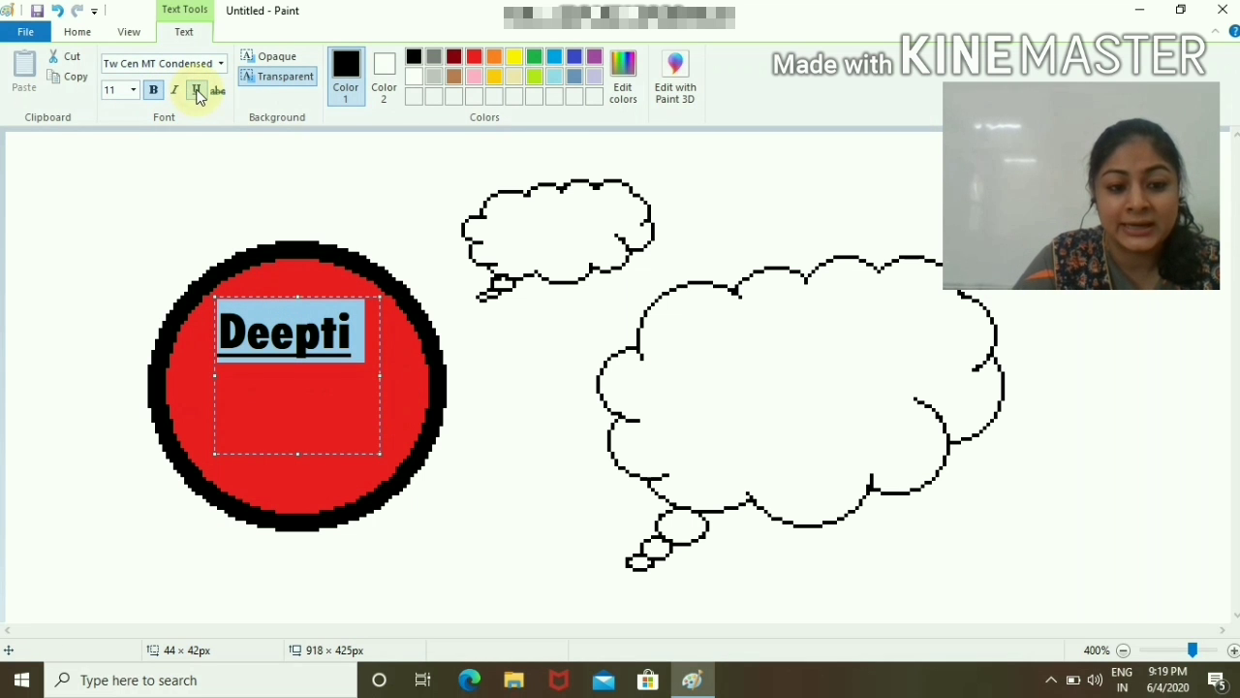
pyautogui.click(136, 91)
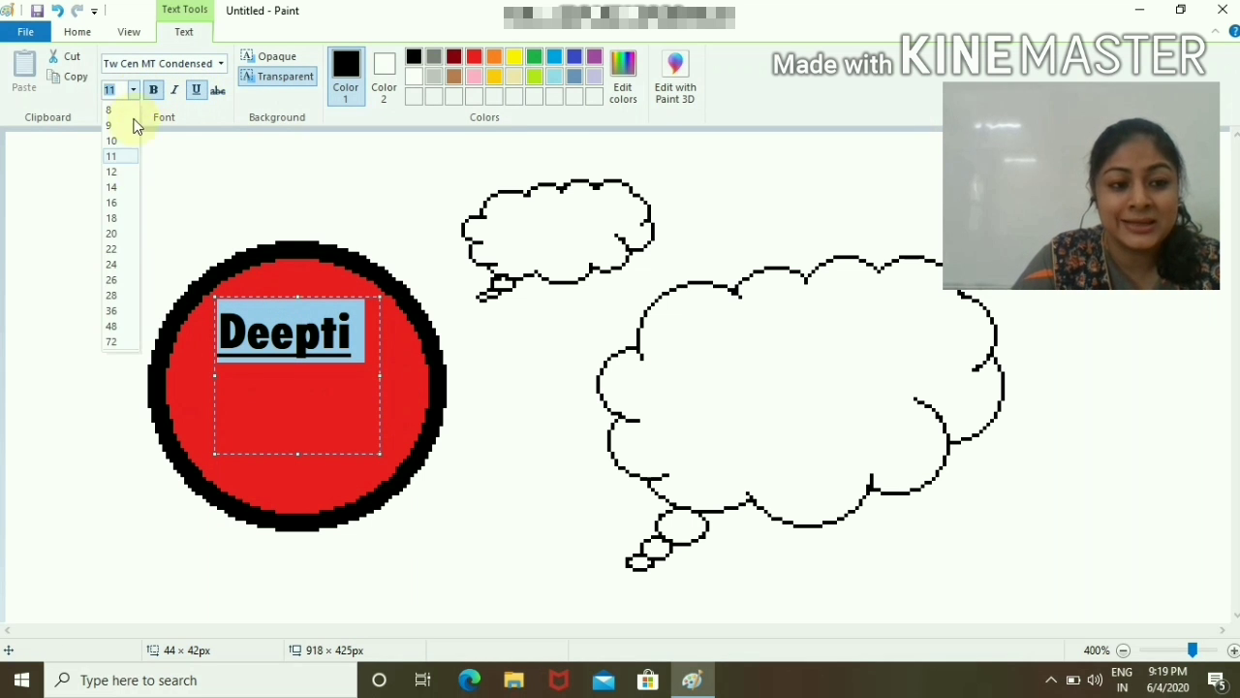
pyautogui.click(113, 233)
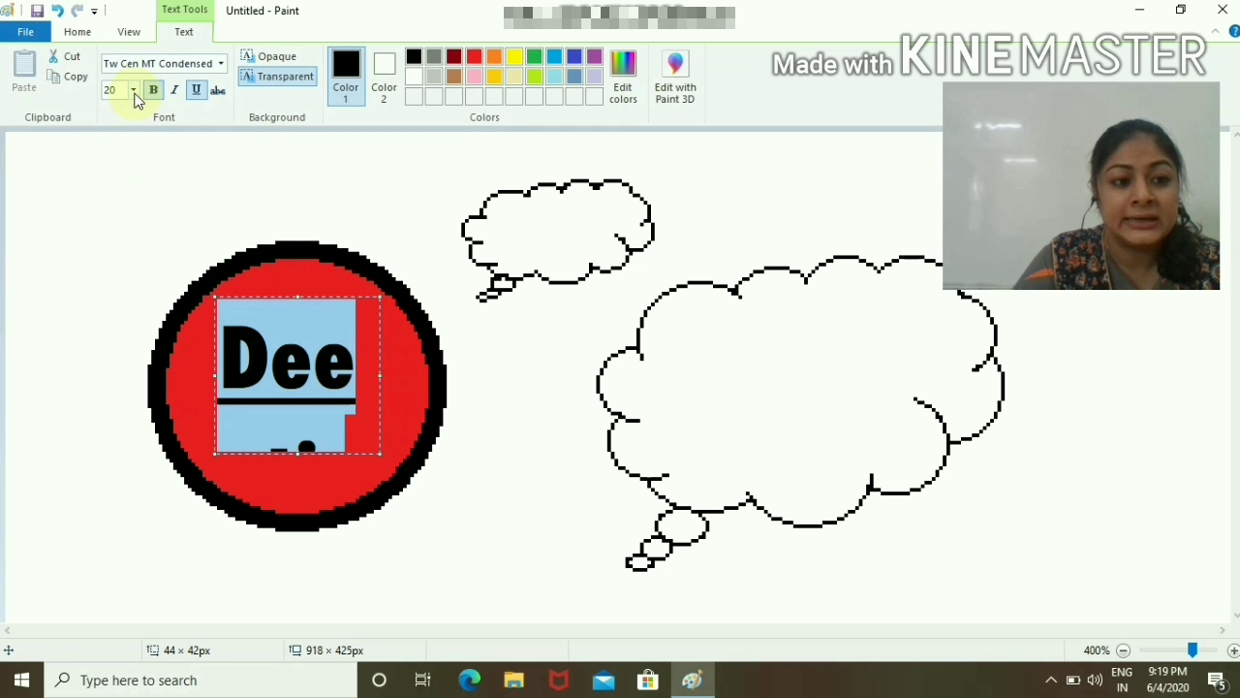
pyautogui.click(134, 93)
pyautogui.click(117, 203)
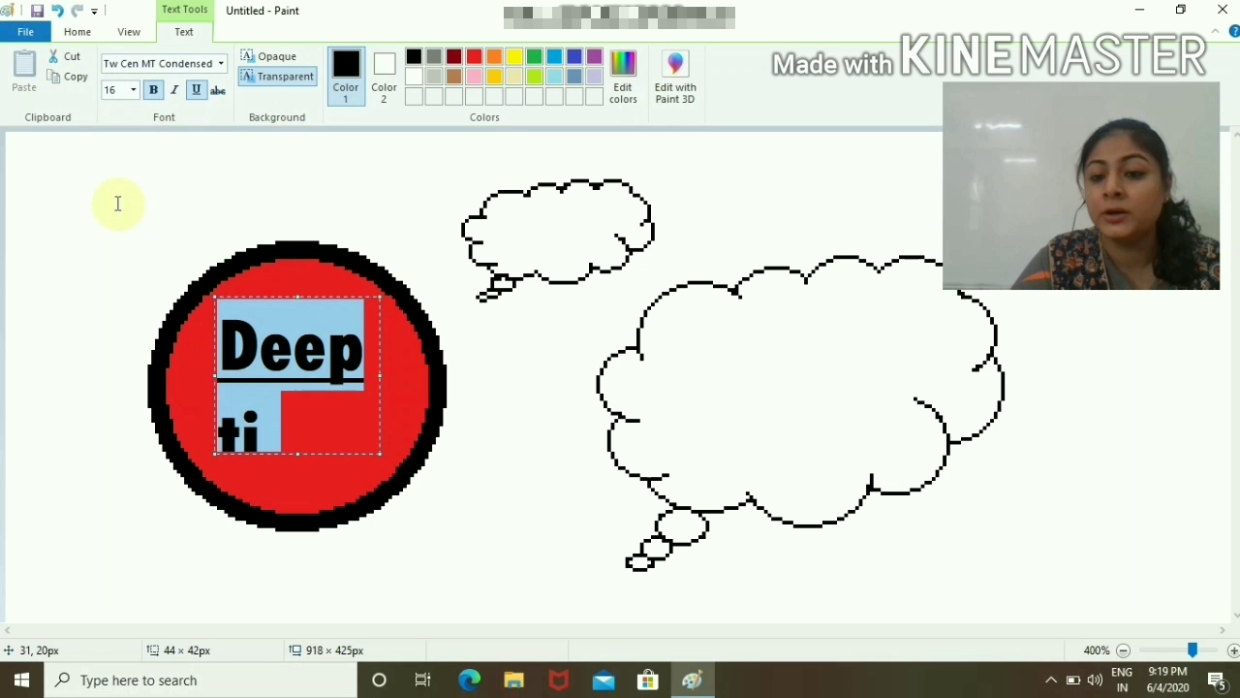
# - Commit the first label, add an opaque white-backed 'Deep' label on the circle, then magnify it
pyautogui.click(117, 204)
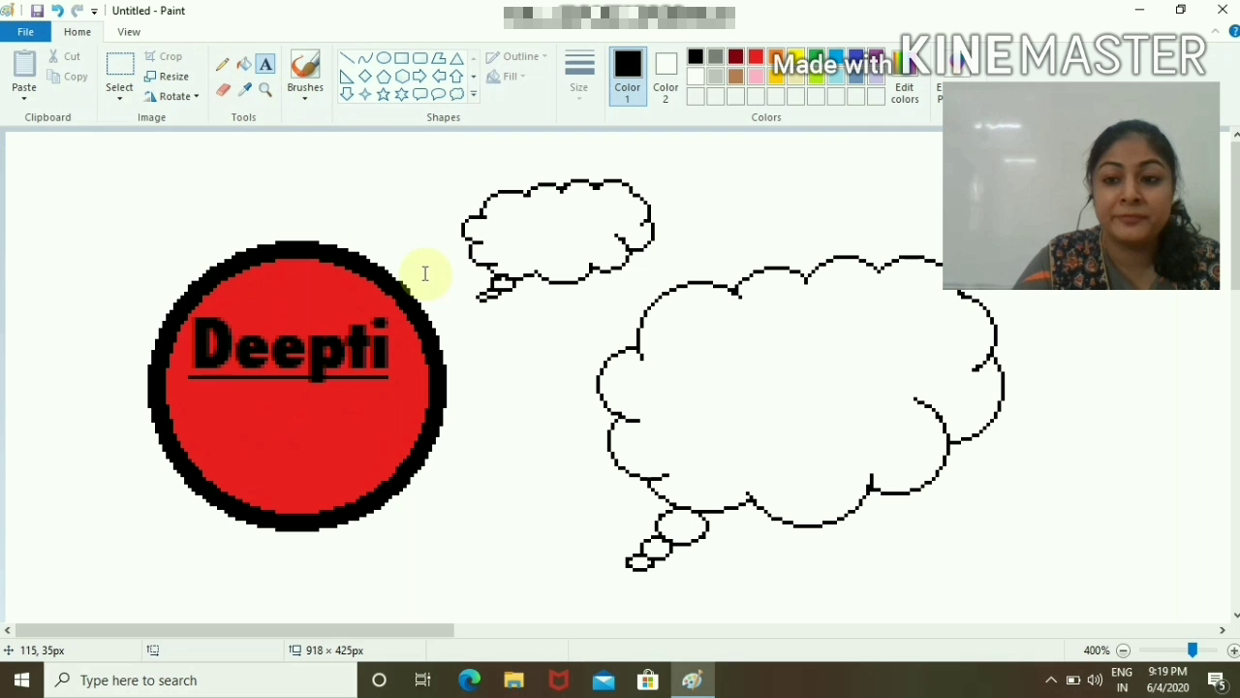
pyautogui.moveTo(208, 352); pyautogui.dragTo(359, 446)
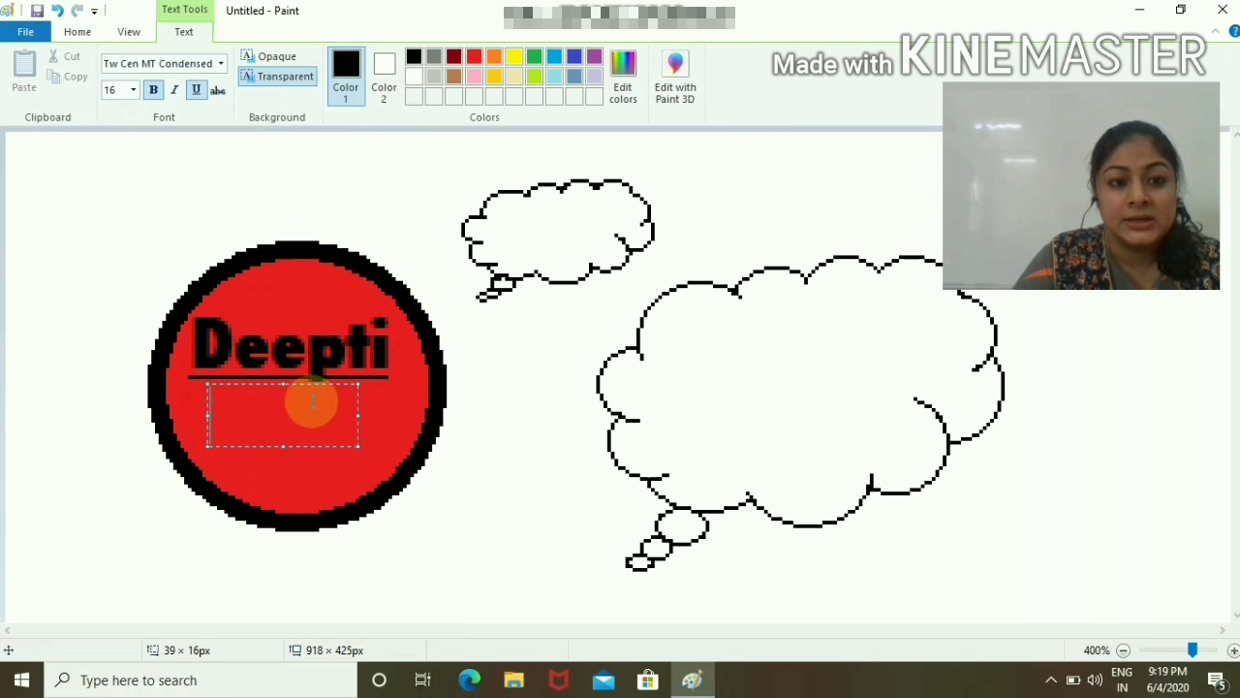
pyautogui.click(276, 57)
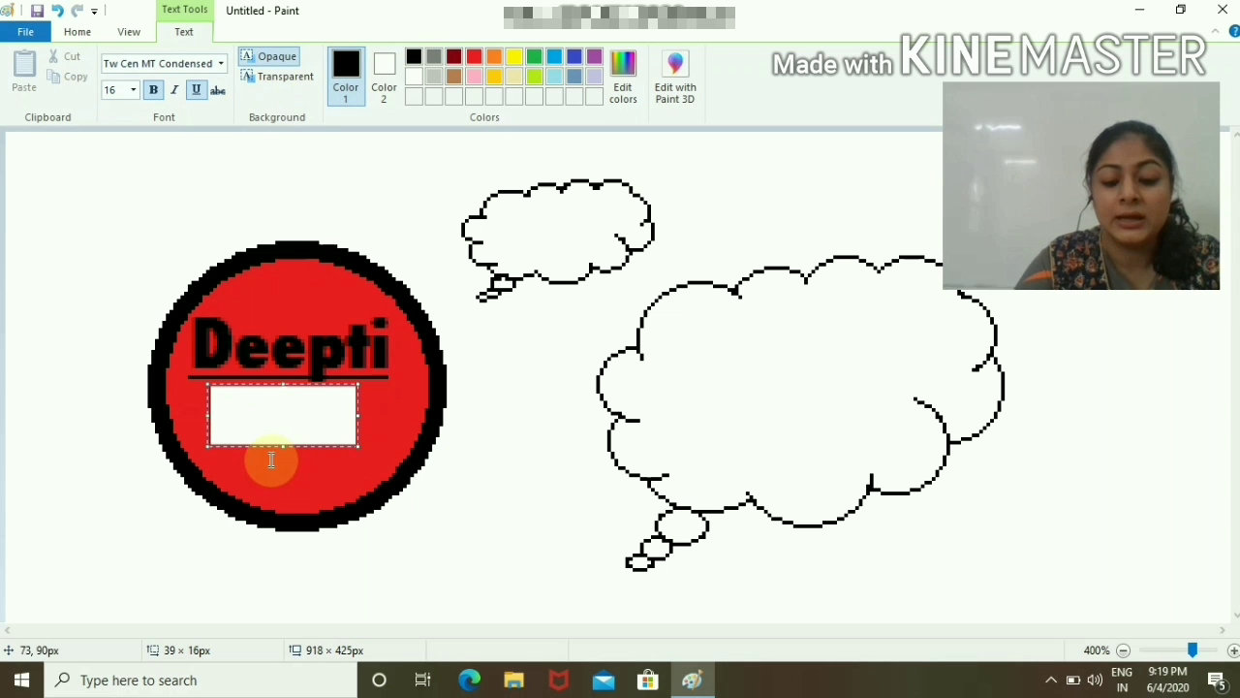
pyautogui.write('Deep')
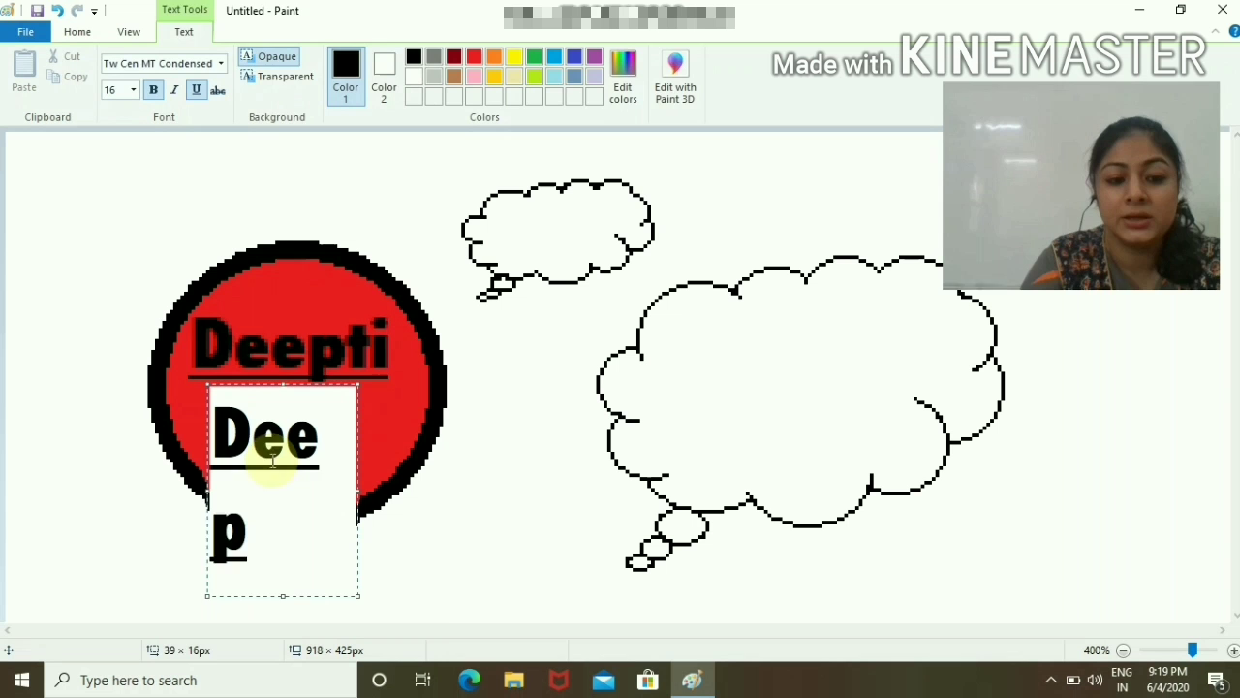
pyautogui.press('BackSpace')
pyautogui.click(543, 471)
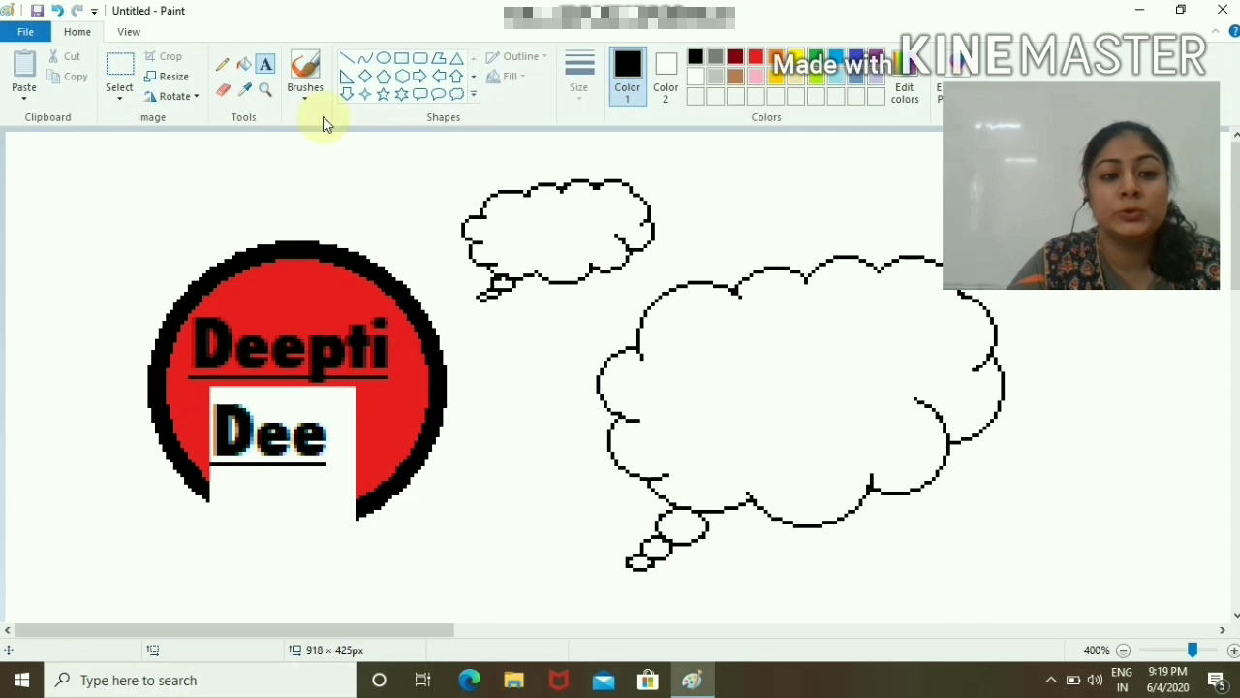
pyautogui.click(265, 89)
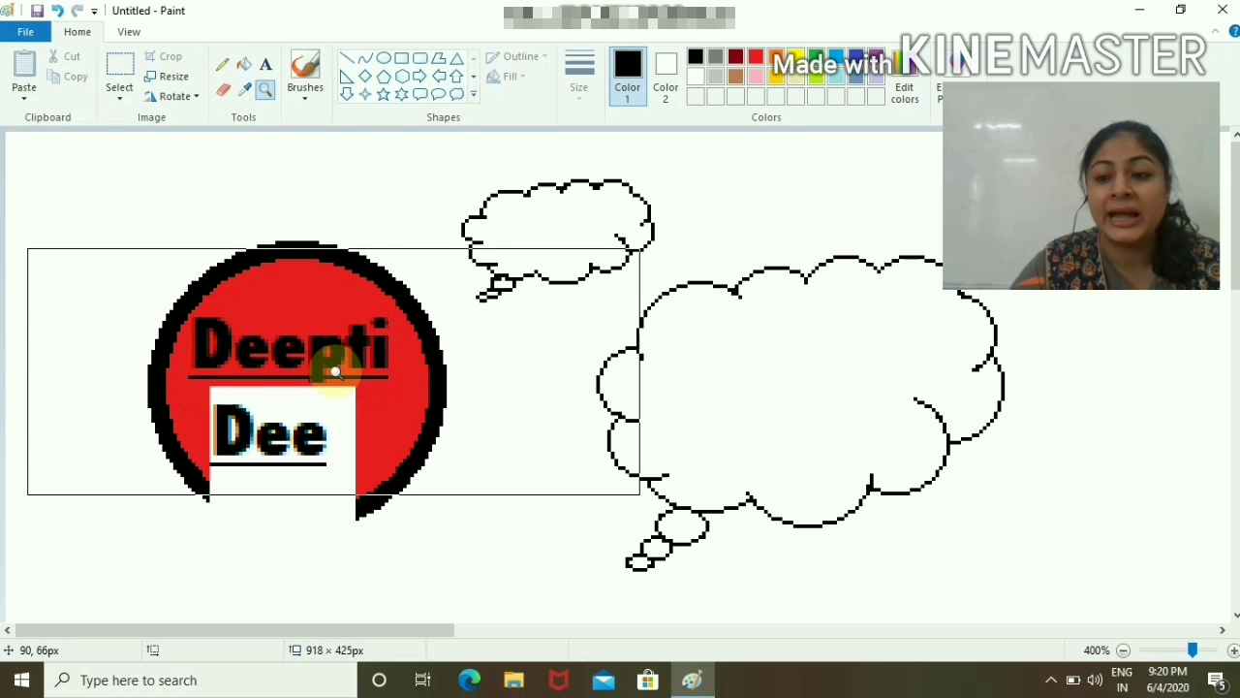
pyautogui.click(334, 371)
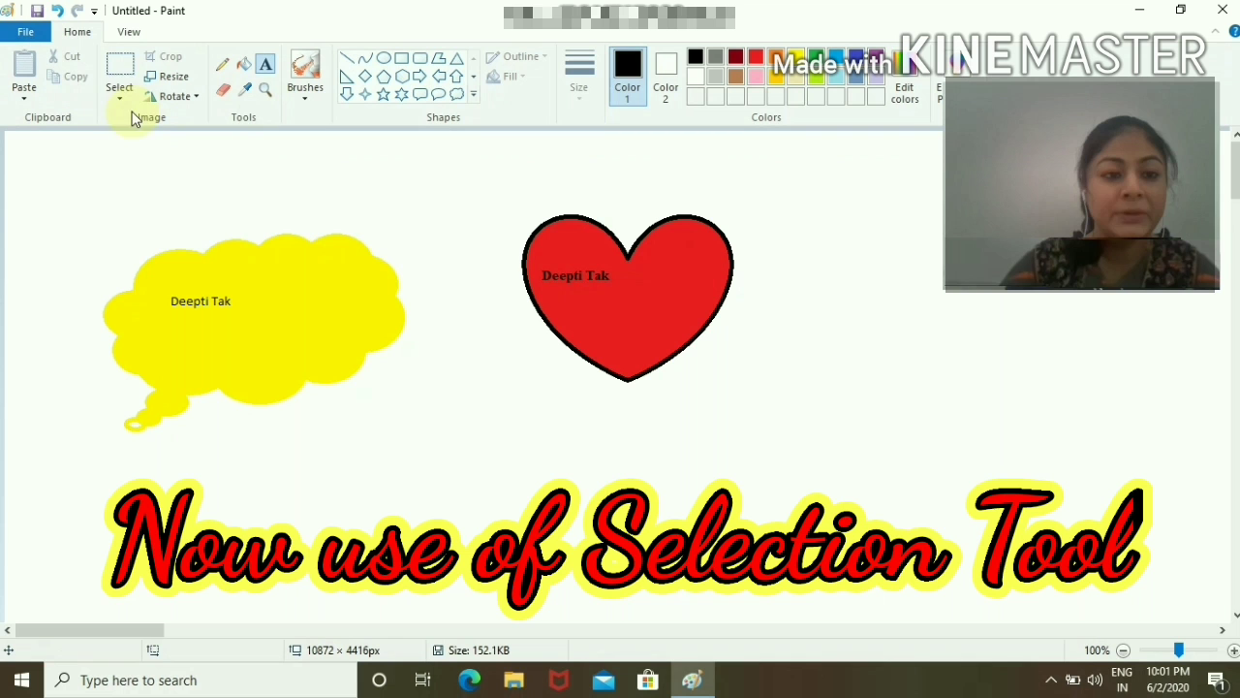
# - Rectangle-select the red heart and bring up its Resize and Skew settings
pyautogui.click(120, 97)
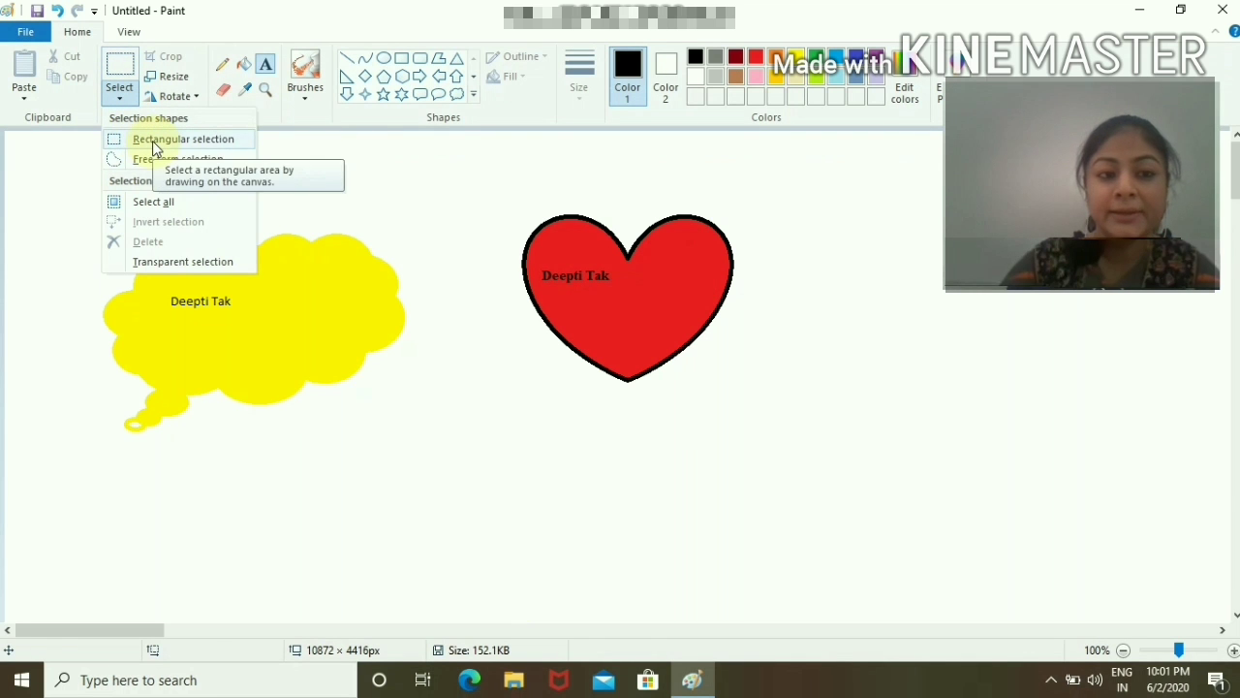
pyautogui.click(153, 141)
pyautogui.moveTo(517, 203); pyautogui.dragTo(747, 387)
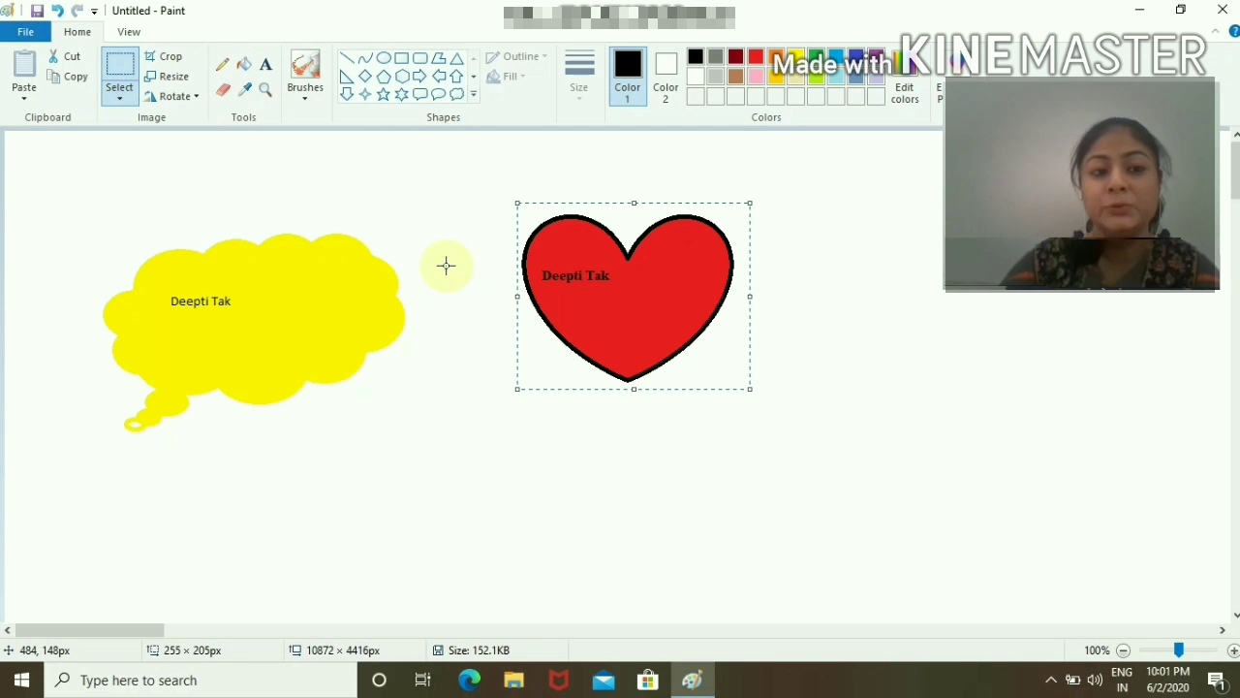
pyautogui.click(174, 78)
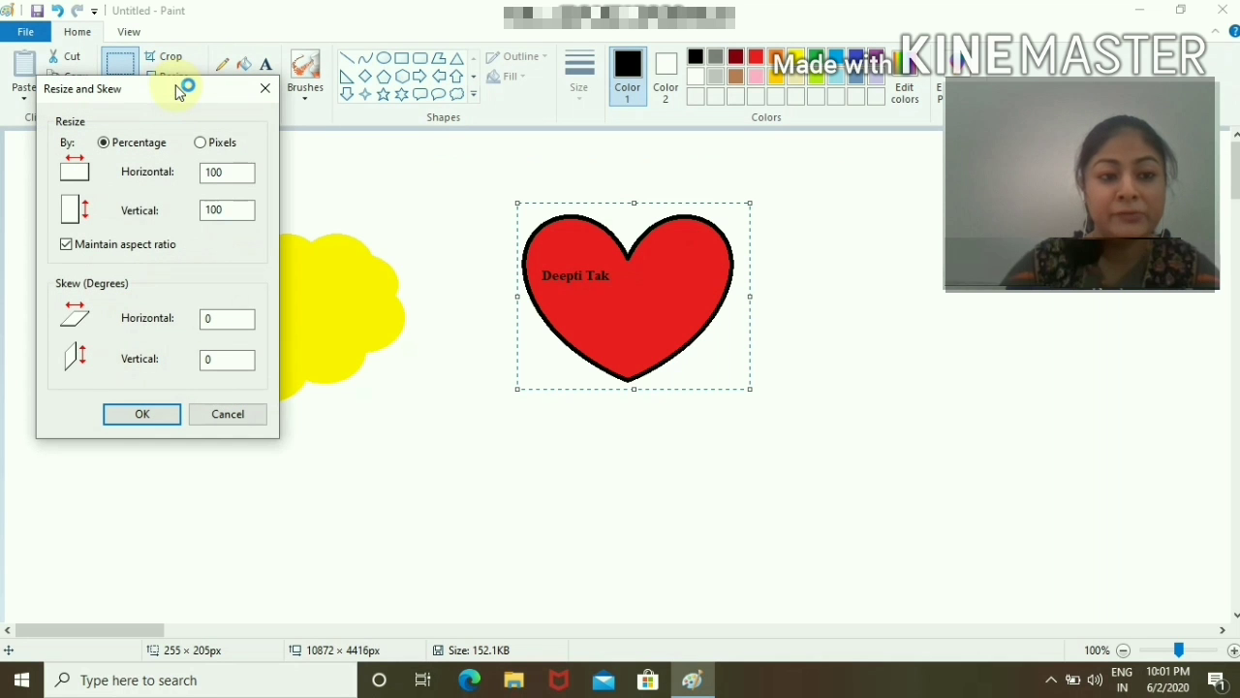
# - Enlarge the red heart to 500% horizontally
pyautogui.click(236, 171)
pyautogui.press('BackSpace')
pyautogui.press('BackSpace')
pyautogui.press('BackSpace')
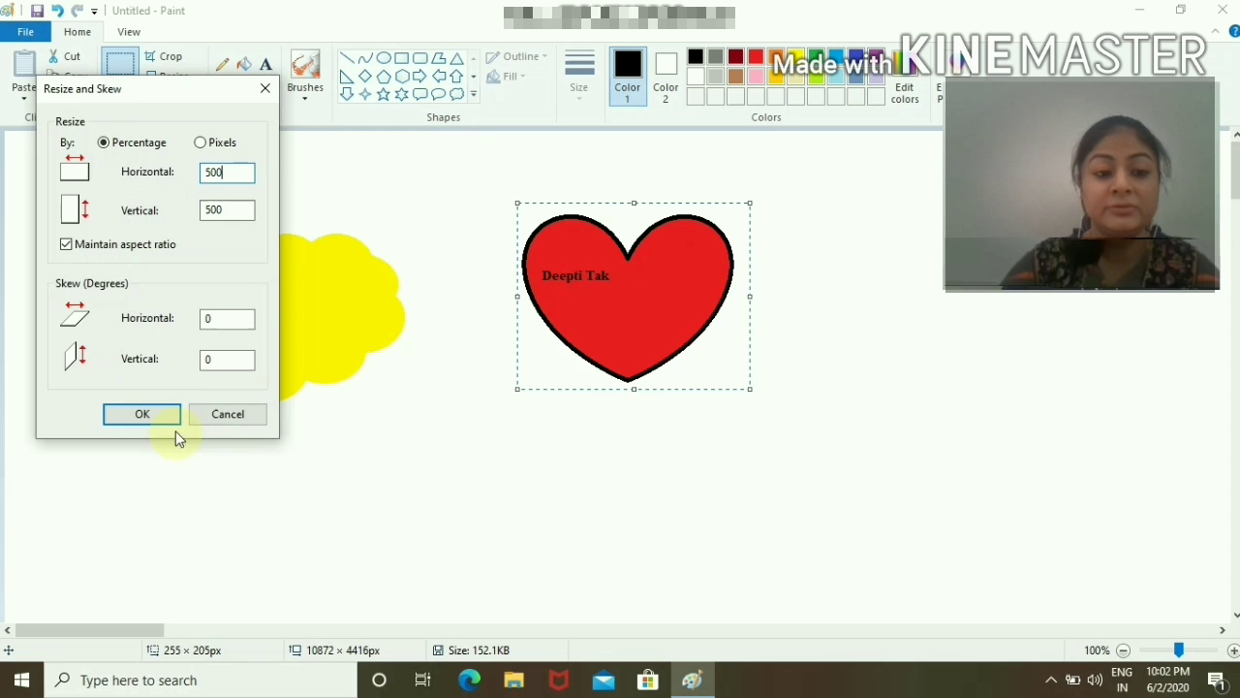
pyautogui.click(141, 415)
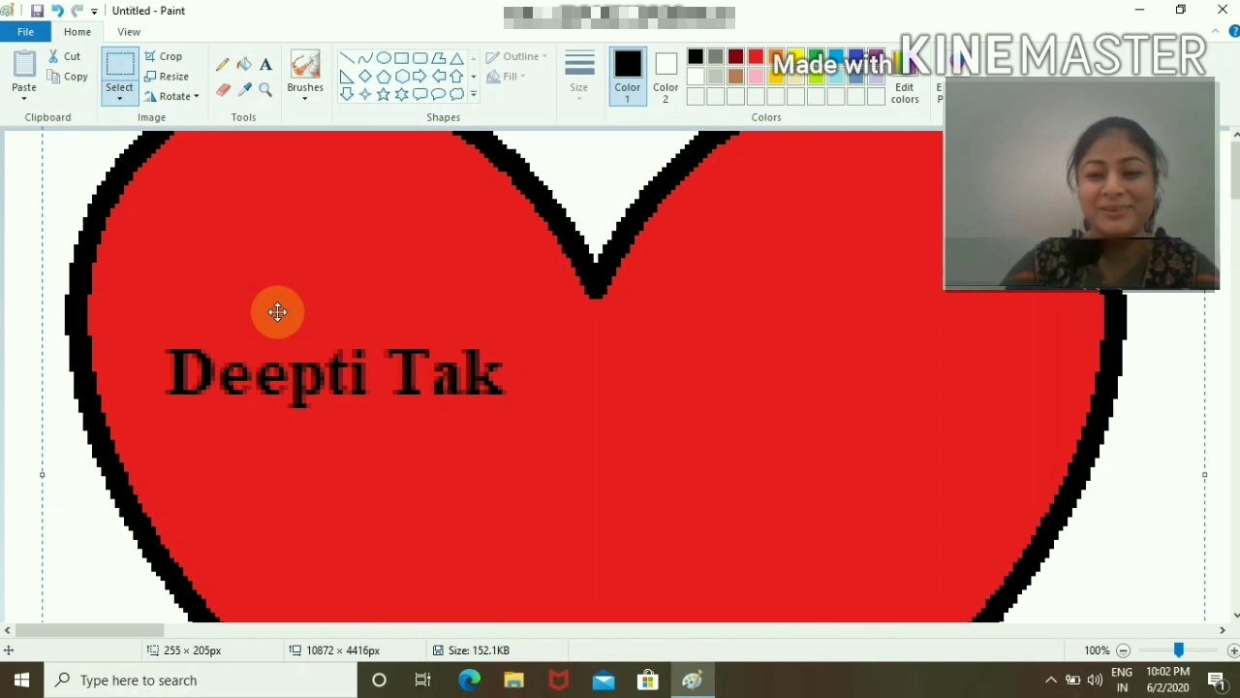
# - Narrow the heart, shrink it to about 185 × 370 px and move it down the canvas
pyautogui.moveTo(41, 474); pyautogui.dragTo(321, 493)
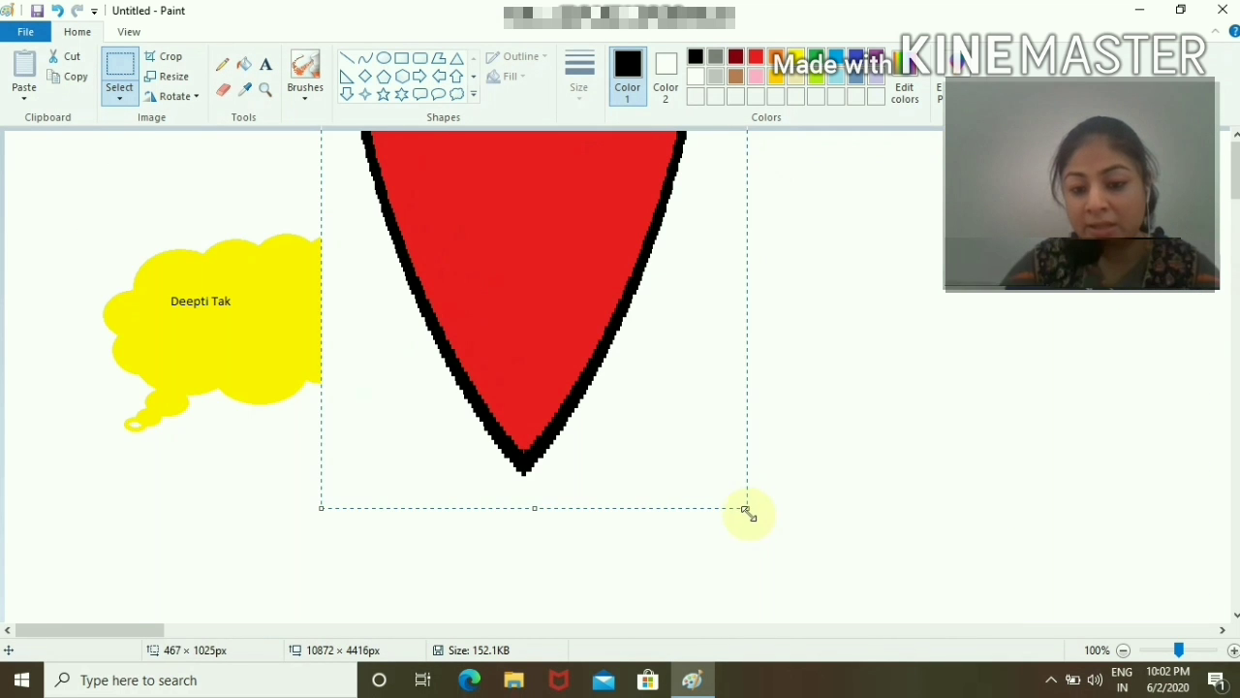
pyautogui.moveTo(746, 505); pyautogui.dragTo(578, 186)
pyautogui.moveTo(471, 152); pyautogui.dragTo(565, 610)
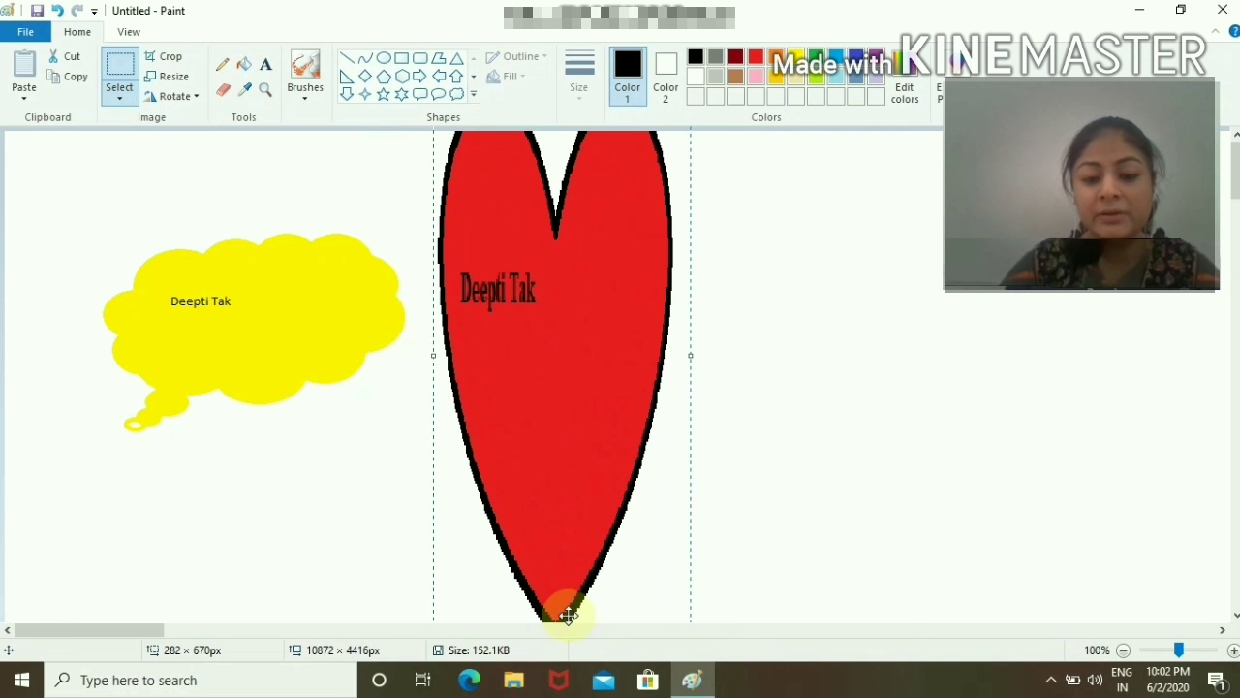
pyautogui.moveTo(584, 426); pyautogui.dragTo(561, 664)
pyautogui.moveTo(410, 268); pyautogui.dragTo(498, 540)
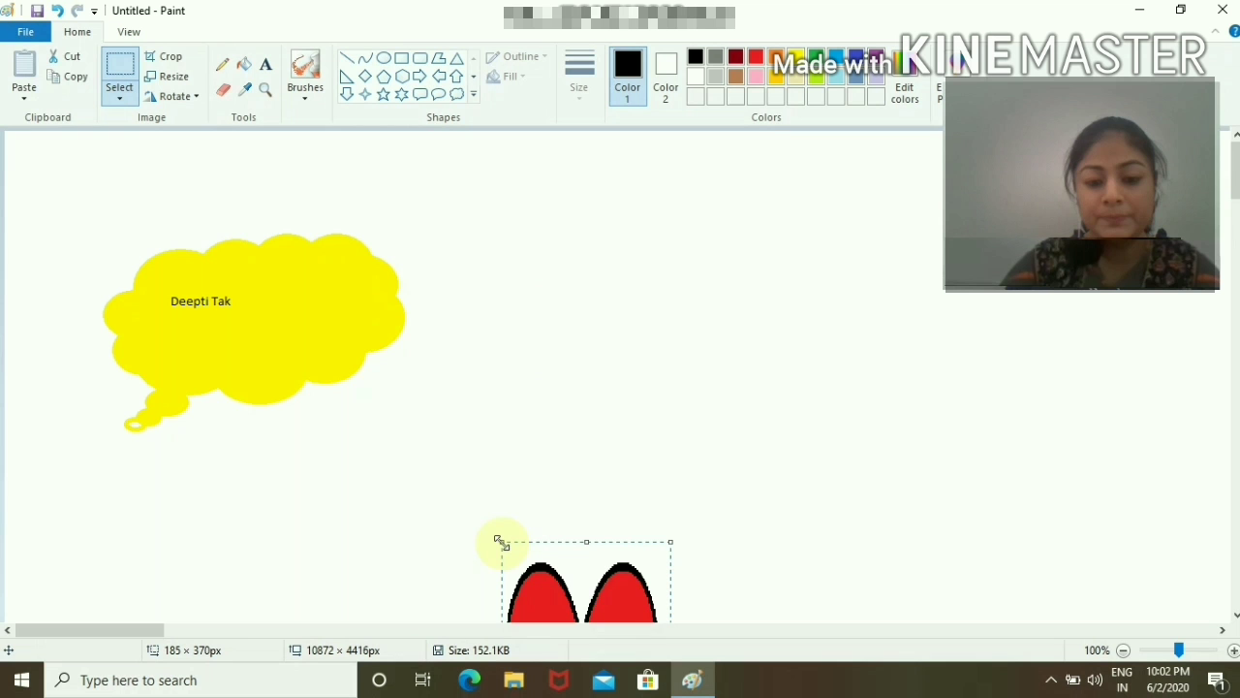
# - Move the heart to the canvas's right edge, then start selecting the yellow cloud
pyautogui.moveTo(592, 588); pyautogui.dragTo(1032, 412)
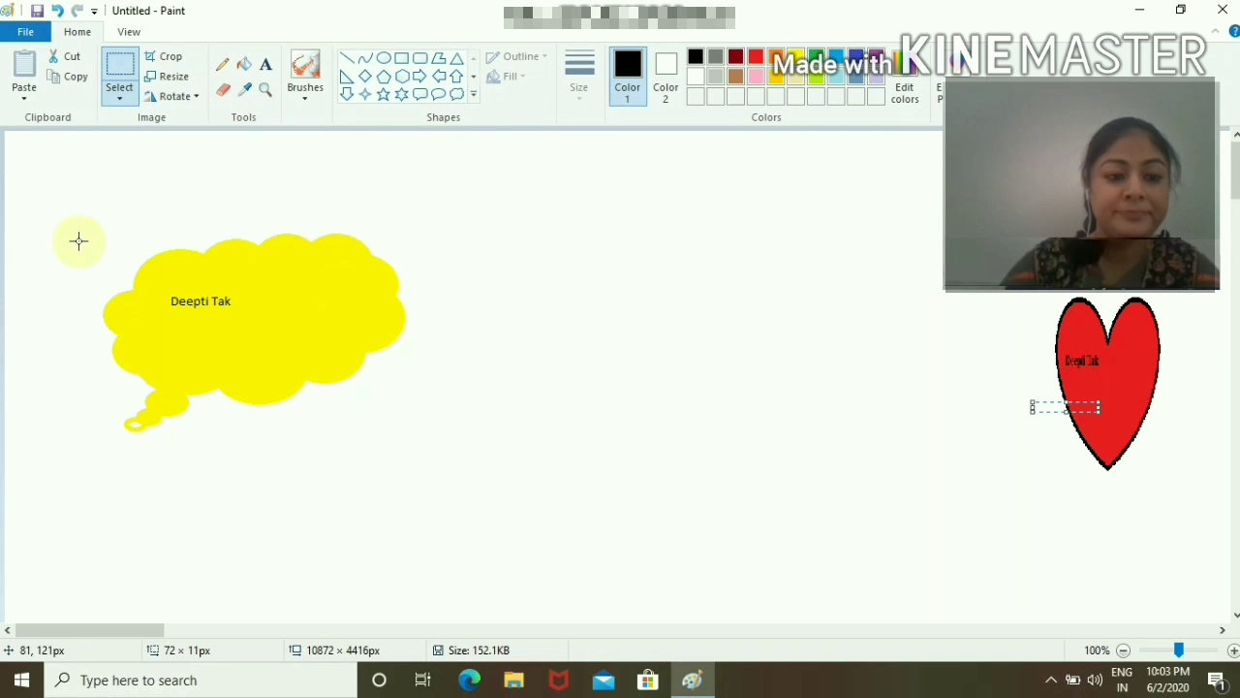
pyautogui.moveTo(78, 242); pyautogui.dragTo(499, 461)
# - Rotate the yellow cloud 180° and move it, then undo so it sits upright again
pyautogui.moveTo(211, 290); pyautogui.dragTo(211, 272)
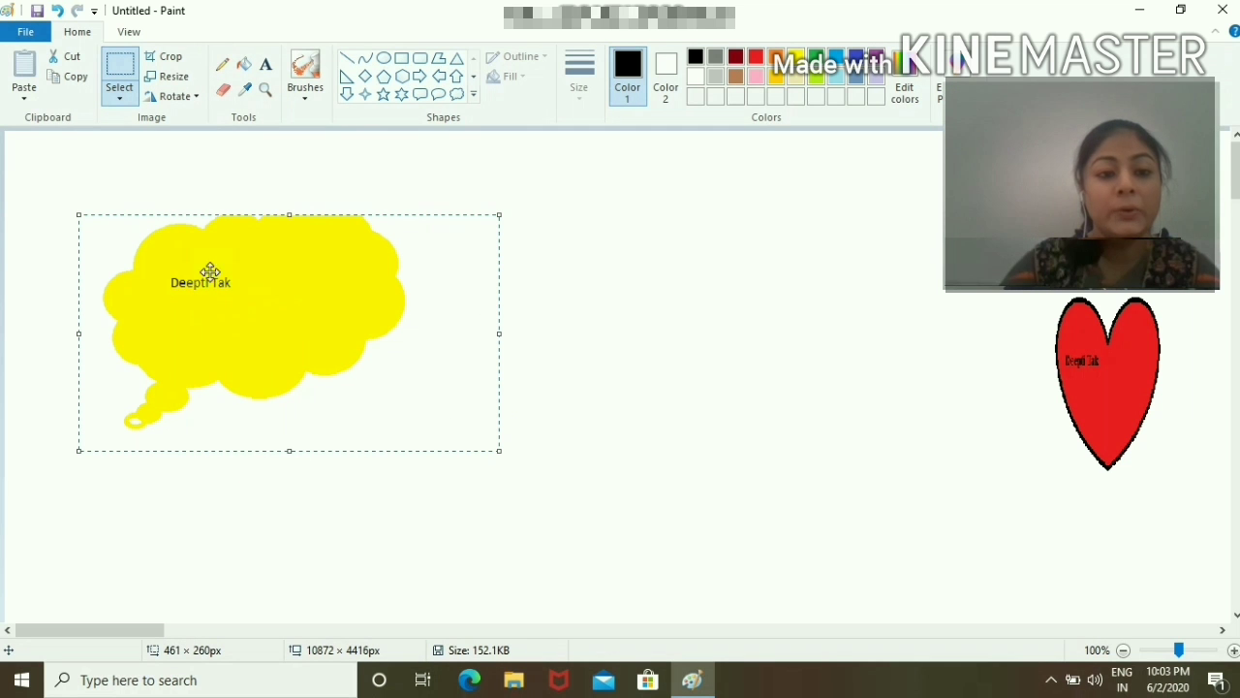
pyautogui.click(174, 97)
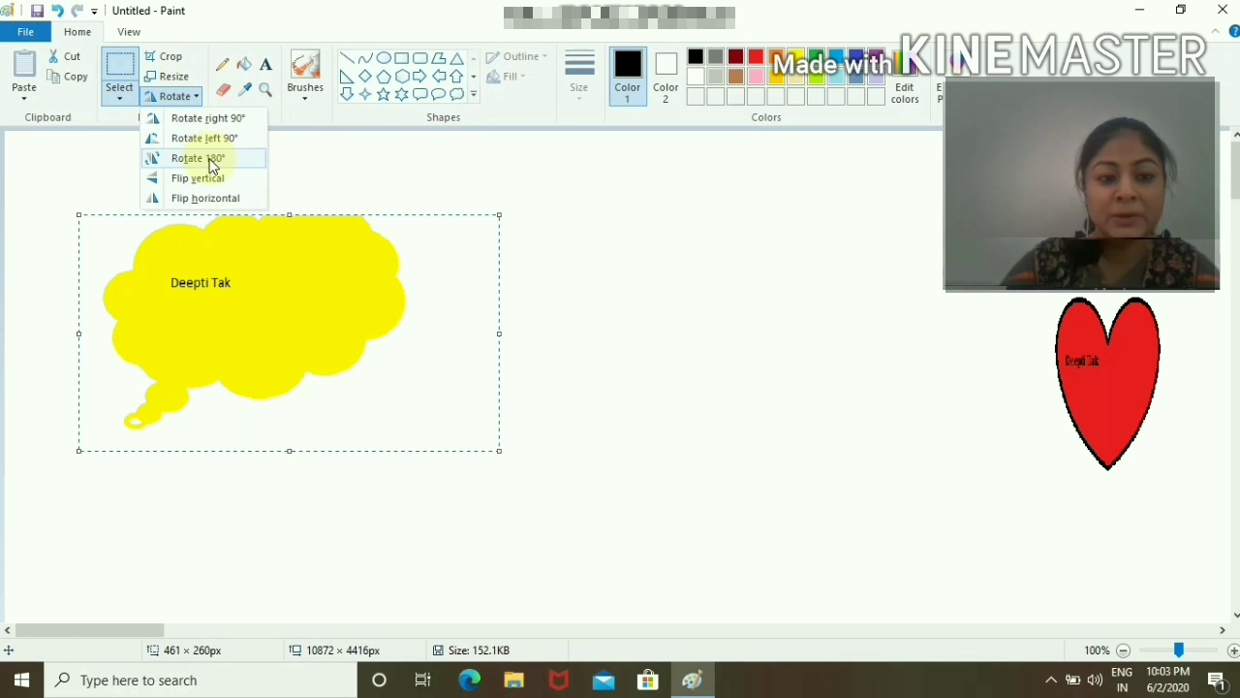
pyautogui.click(211, 165)
pyautogui.moveTo(401, 327); pyautogui.dragTo(388, 407)
pyautogui.hotkey('ctrl', 'z')
pyautogui.hotkey('ctrl', 'z')
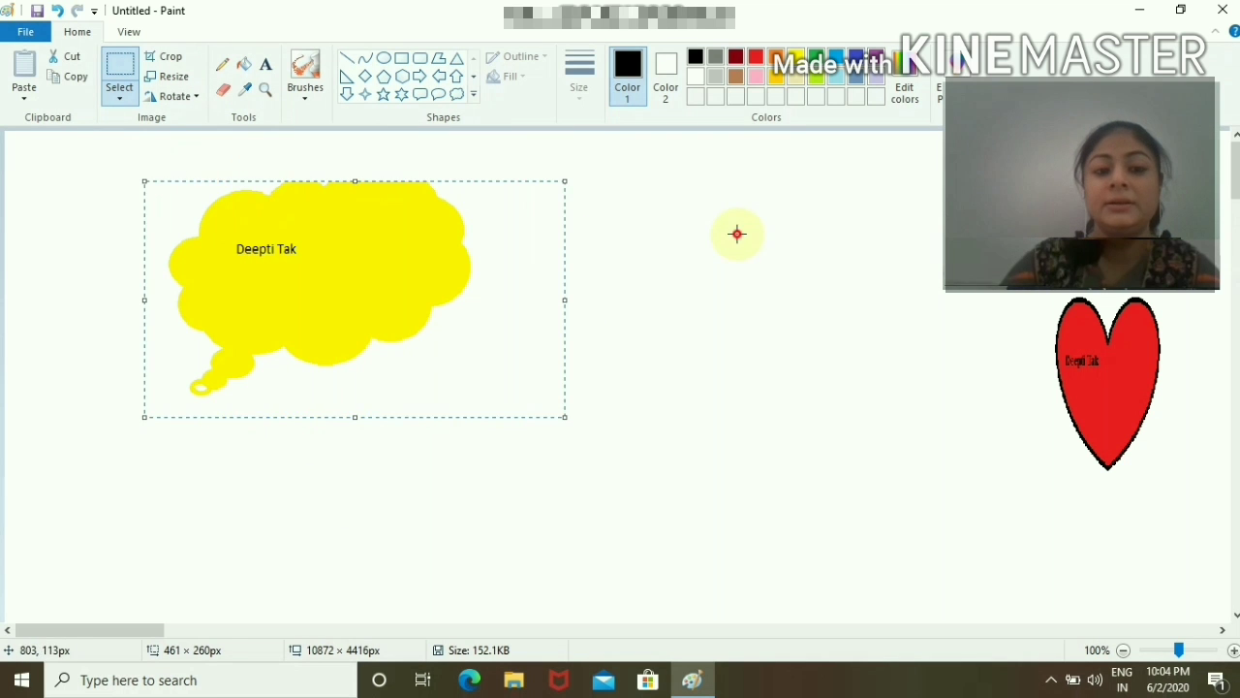
pyautogui.click(122, 98)
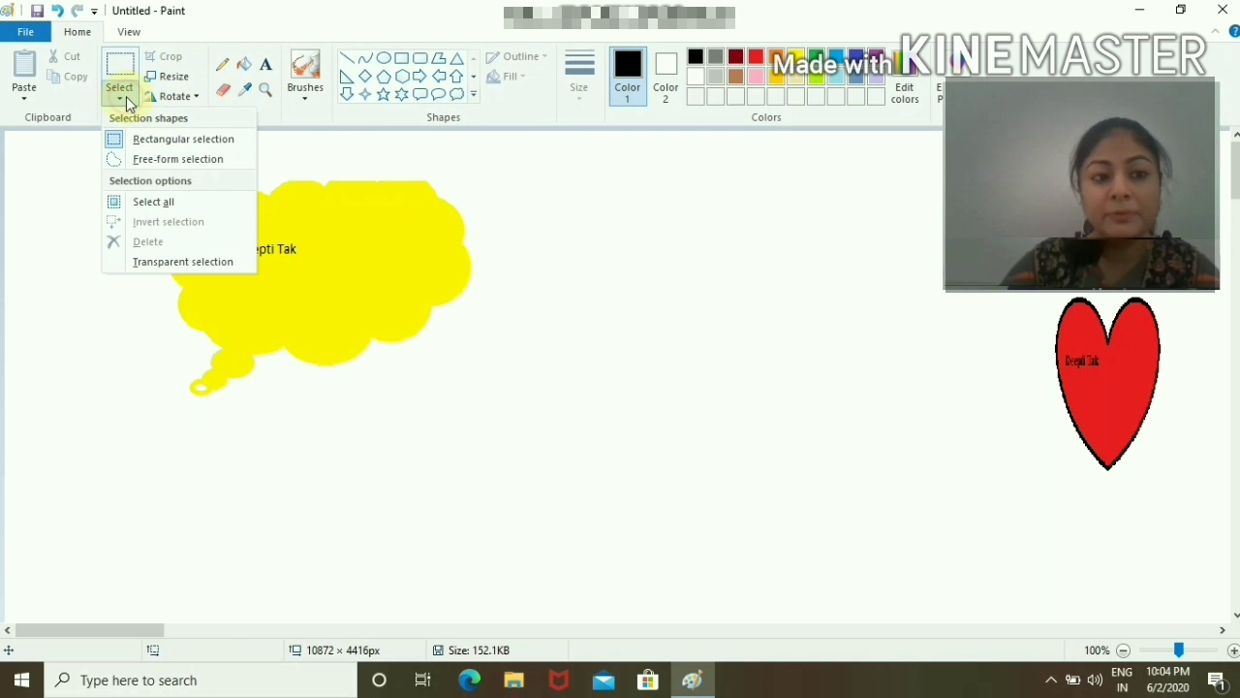
# - Free-form select the cloud's name text and crop the picture to that piece
pyautogui.click(163, 160)
pyautogui.moveTo(267, 229)
pyautogui.mouseDown()
pyautogui.moveTo(222, 227)
pyautogui.moveTo(216, 262)
pyautogui.moveTo(292, 228)
pyautogui.moveTo(306, 210)
pyautogui.moveTo(291, 197)
pyautogui.moveTo(264, 199)
pyautogui.moveTo(268, 233)
pyautogui.moveTo(375, 259)
pyautogui.moveTo(606, 265)
pyautogui.mouseUp()
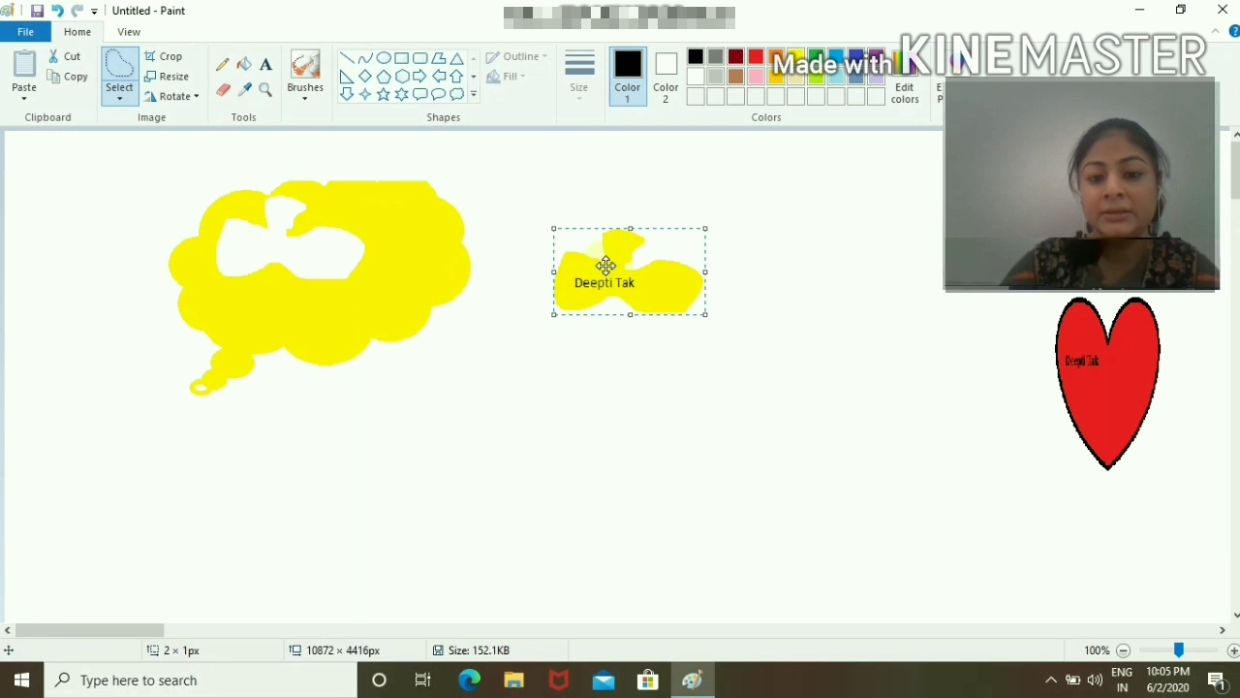
pyautogui.click(172, 60)
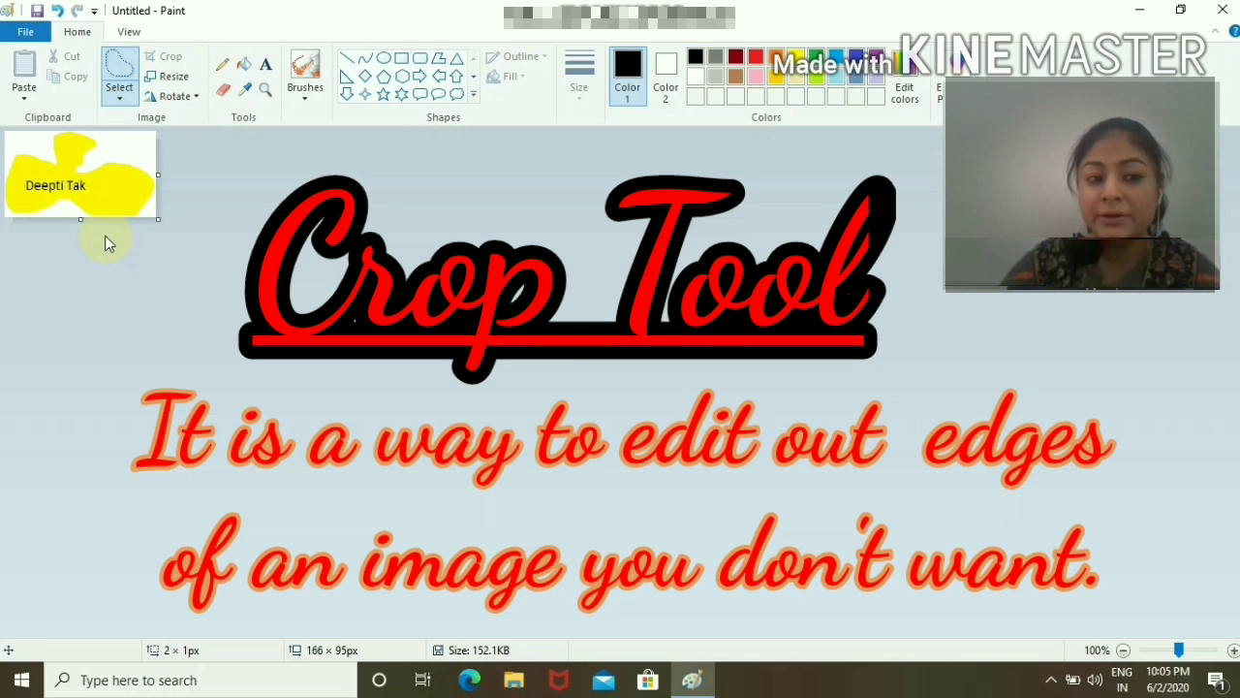
# - Zoom in three times on the cropped picture and draw another rectangle
pyautogui.click(1233, 650)
pyautogui.click(1233, 650)
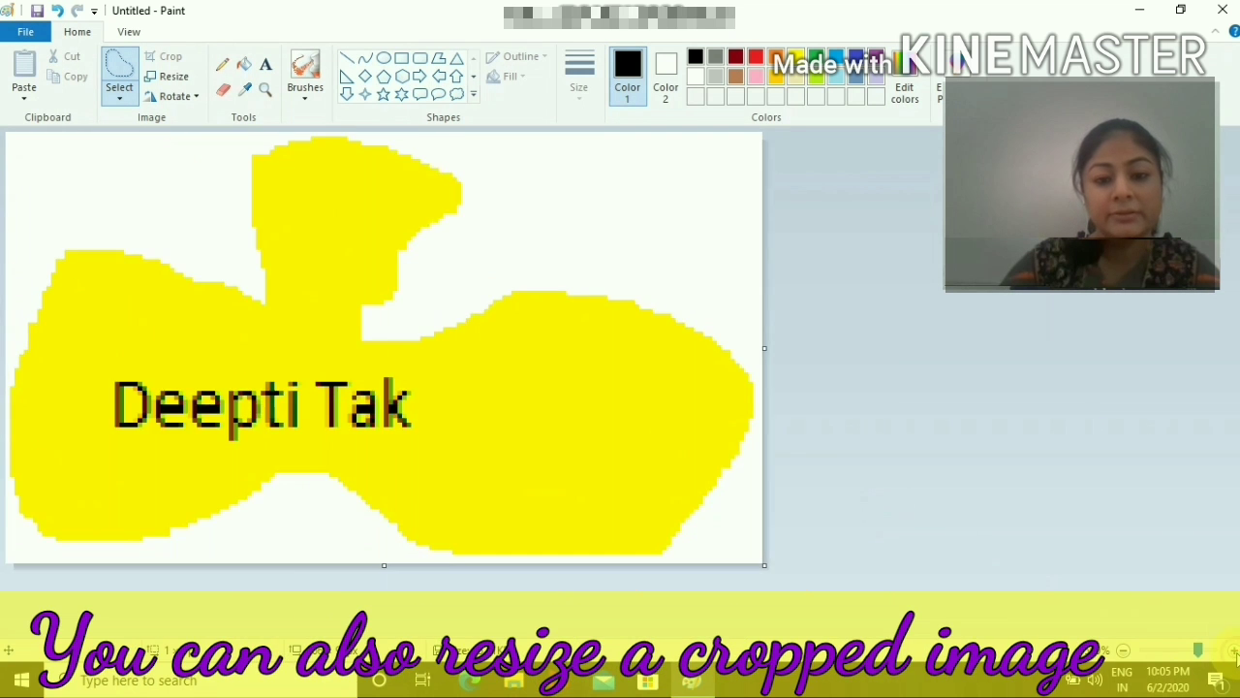
pyautogui.click(1233, 650)
pyautogui.moveTo(302, 491); pyautogui.dragTo(559, 579)
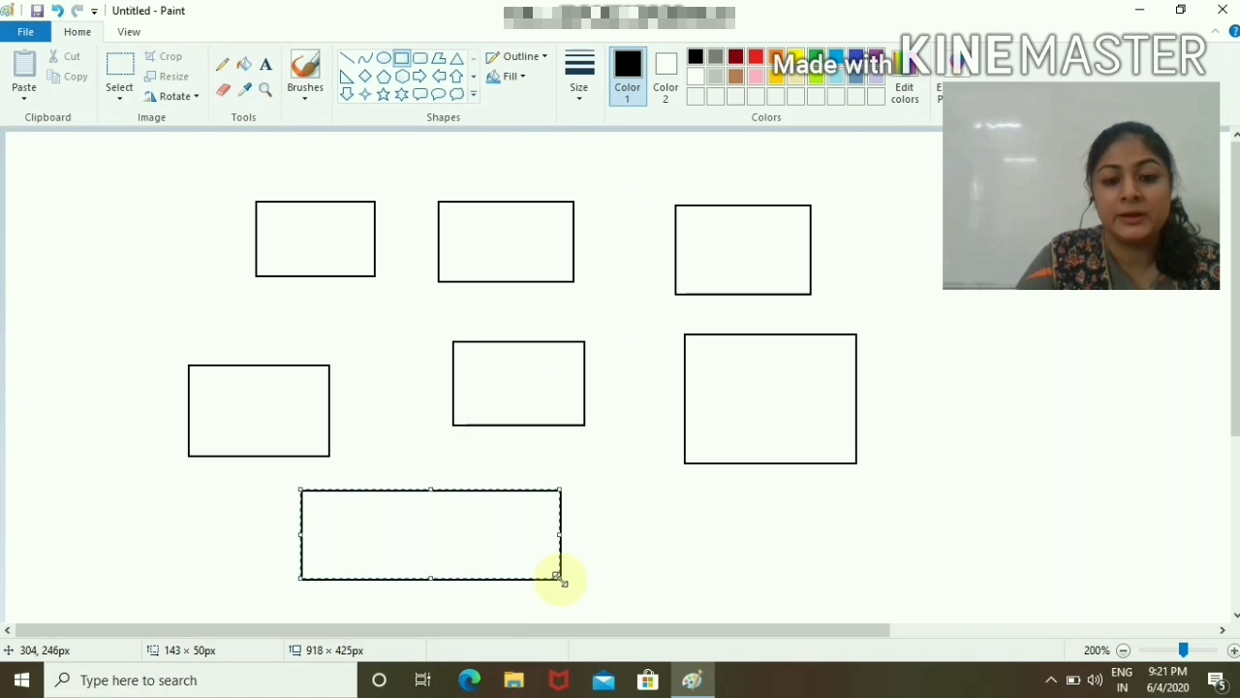
# - Paint red strokes with the basic Brush in the top-left box and Calligraphy brush 1 in the second
pyautogui.click(322, 100)
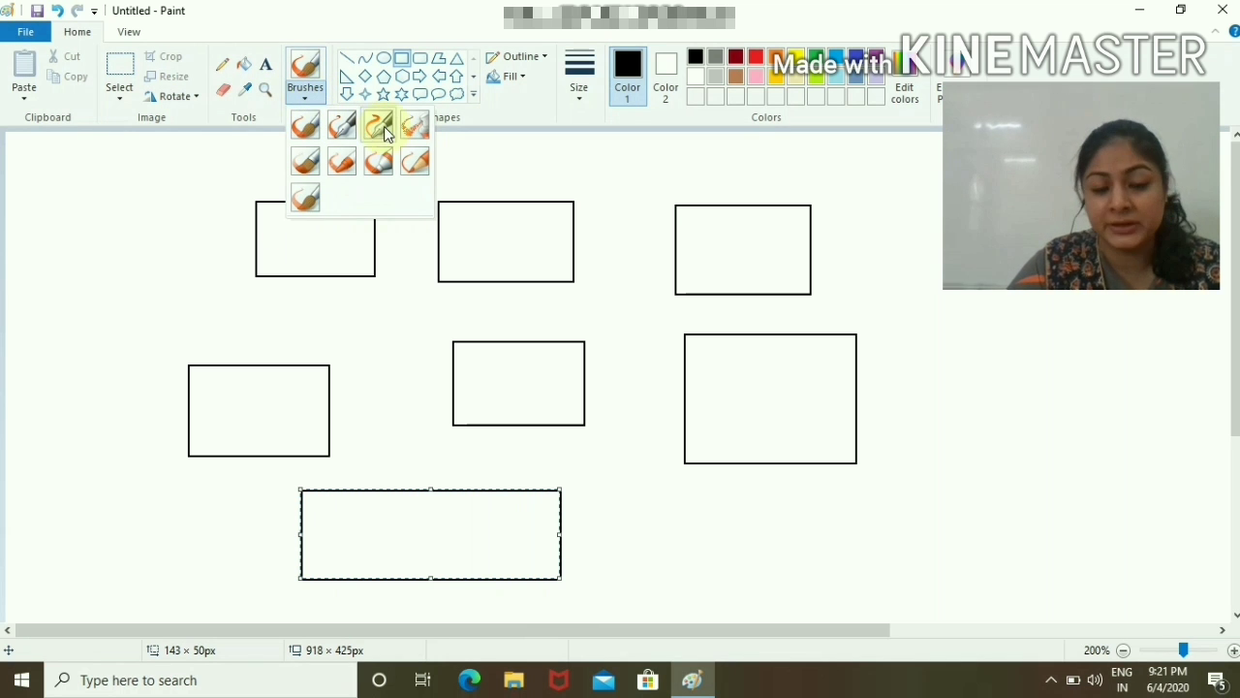
pyautogui.click(304, 124)
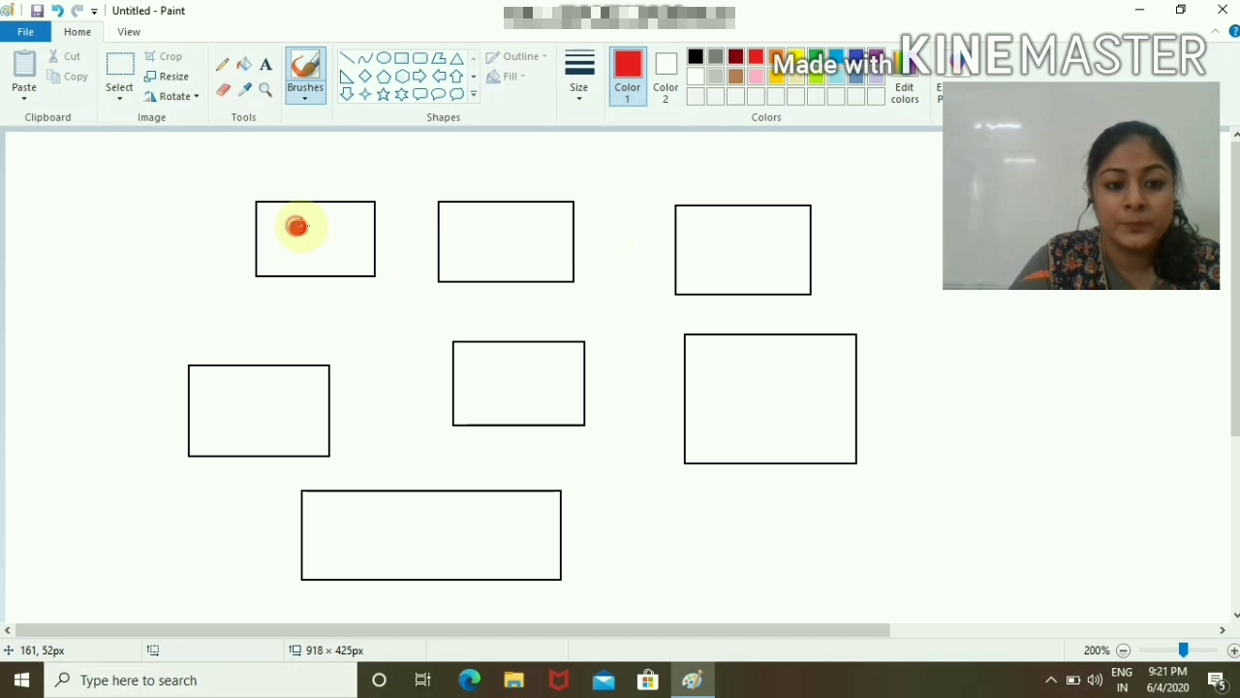
pyautogui.moveTo(296, 226)
pyautogui.mouseDown()
pyautogui.moveTo(329, 217)
pyautogui.moveTo(335, 242)
pyautogui.moveTo(285, 254)
pyautogui.moveTo(273, 242)
pyautogui.moveTo(302, 203)
pyautogui.moveTo(353, 207)
pyautogui.moveTo(355, 260)
pyautogui.moveTo(271, 267)
pyautogui.mouseUp()
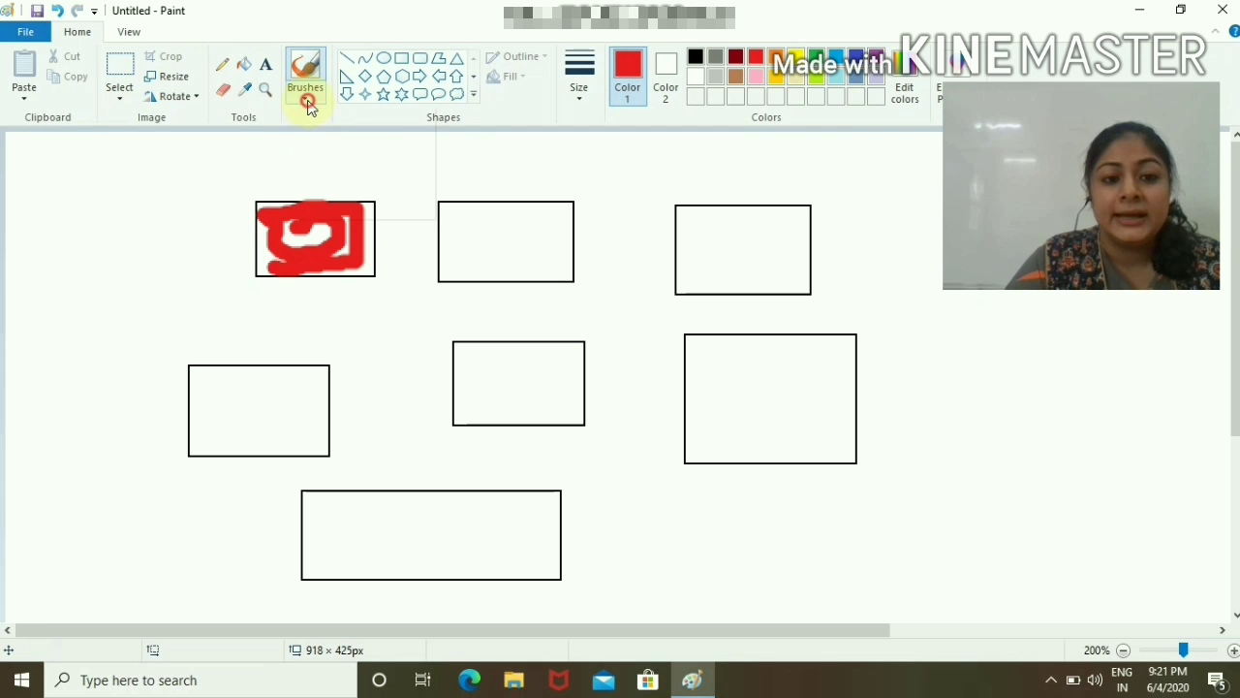
pyautogui.click(306, 99)
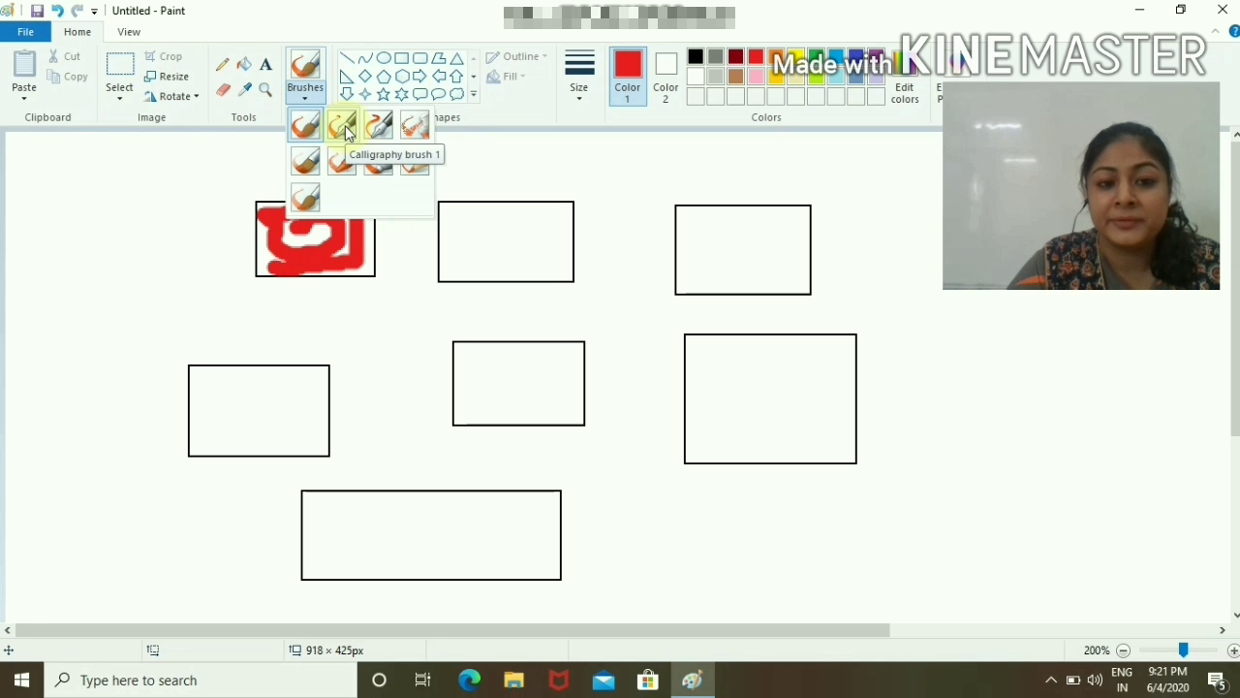
pyautogui.click(343, 127)
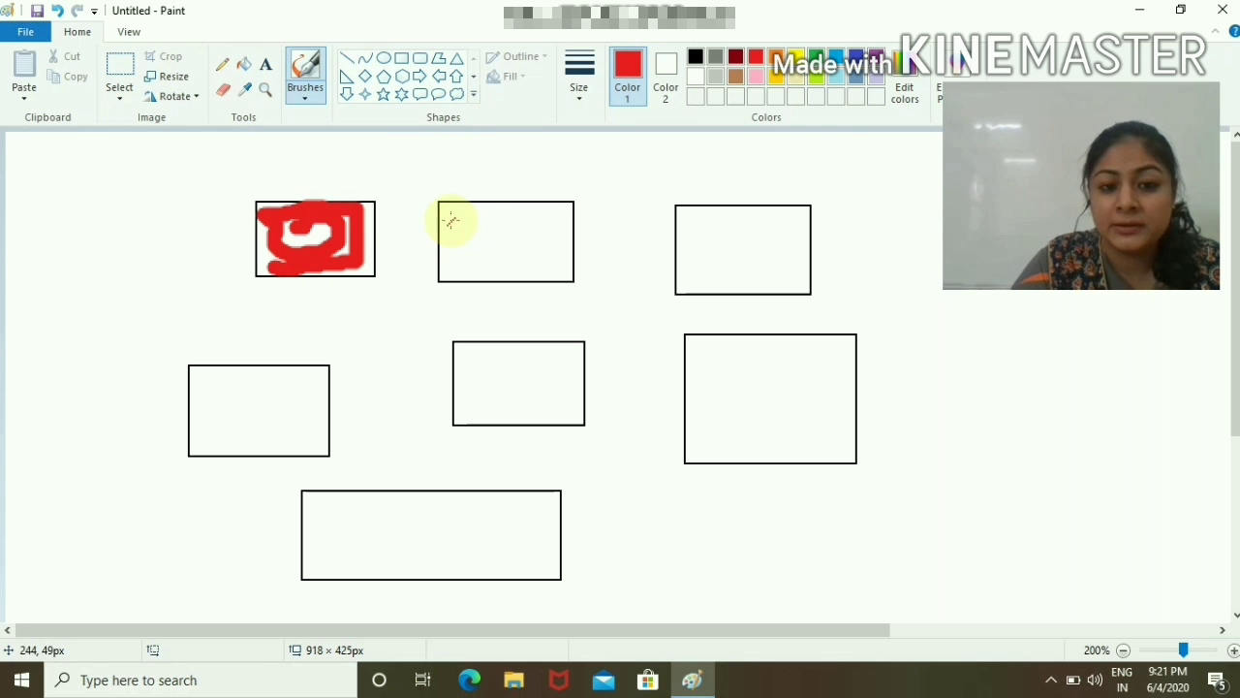
pyautogui.moveTo(451, 221)
pyautogui.mouseDown()
pyautogui.moveTo(505, 211)
pyautogui.moveTo(526, 229)
pyautogui.moveTo(492, 235)
pyautogui.moveTo(464, 260)
pyautogui.moveTo(518, 252)
pyautogui.moveTo(524, 272)
pyautogui.moveTo(551, 237)
pyautogui.moveTo(547, 208)
pyautogui.moveTo(559, 259)
pyautogui.mouseUp()
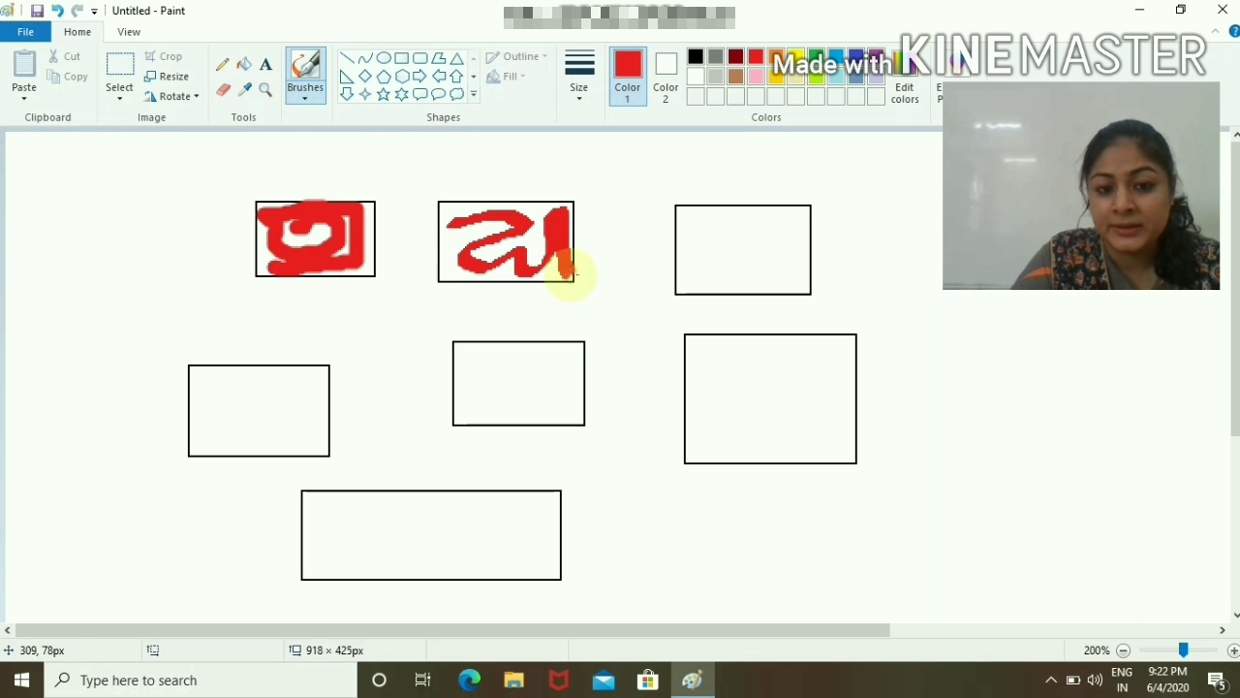
# - Paint the third top box with Calligraphy brush 2 and spray the lower-left box with Airbrush
pyautogui.click(304, 101)
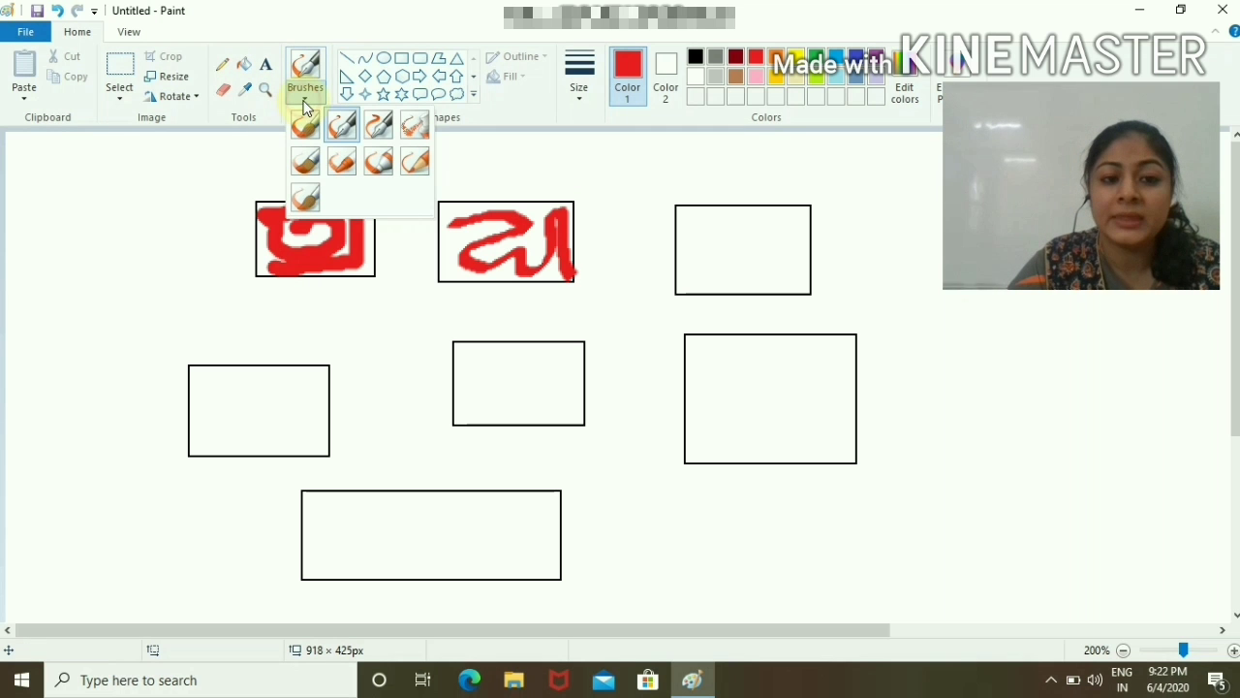
pyautogui.click(380, 128)
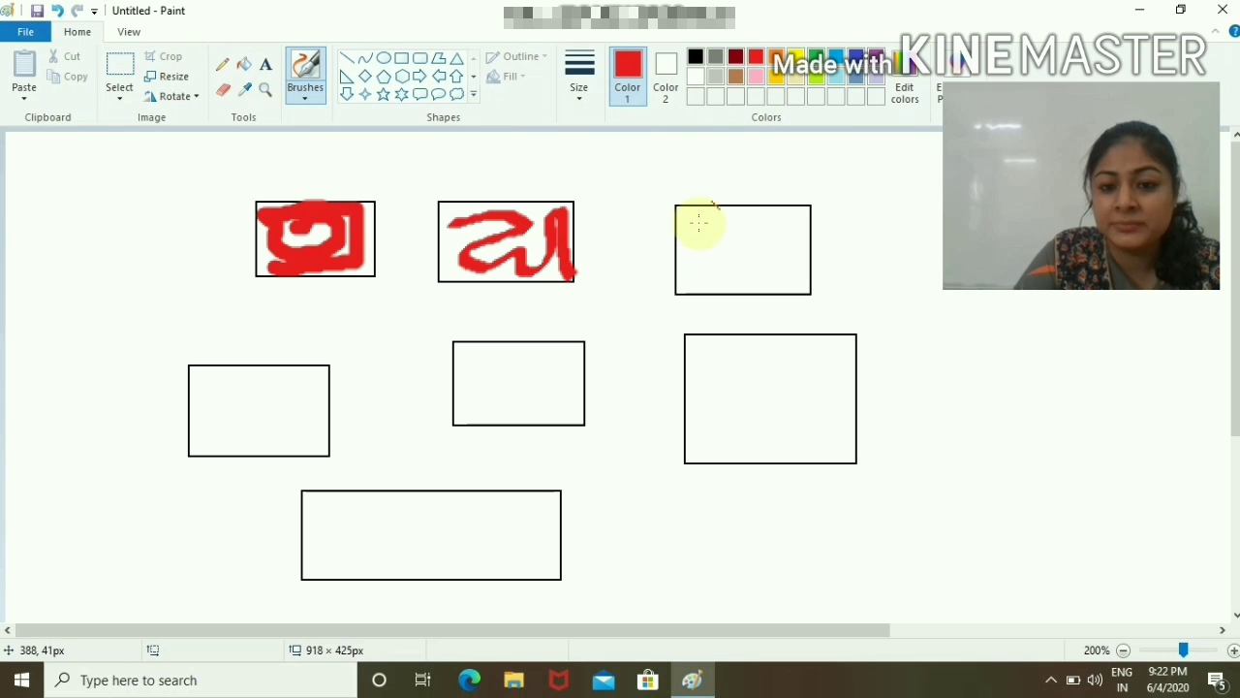
pyautogui.moveTo(698, 223)
pyautogui.mouseDown()
pyautogui.moveTo(692, 268)
pyautogui.moveTo(726, 243)
pyautogui.moveTo(748, 276)
pyautogui.moveTo(690, 279)
pyautogui.moveTo(686, 291)
pyautogui.moveTo(715, 283)
pyautogui.moveTo(752, 243)
pyautogui.moveTo(798, 235)
pyautogui.moveTo(810, 255)
pyautogui.moveTo(678, 289)
pyautogui.mouseUp()
pyautogui.click(305, 92)
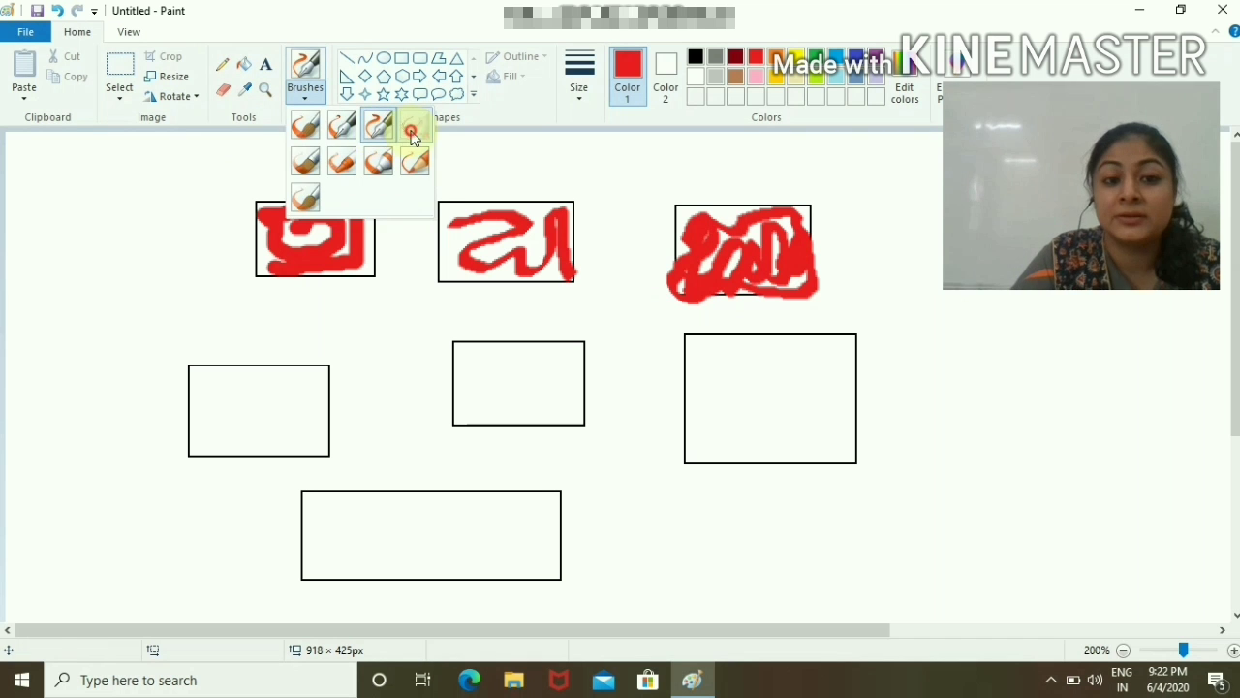
pyautogui.click(411, 131)
pyautogui.moveTo(274, 343)
pyautogui.mouseDown()
pyautogui.moveTo(277, 414)
pyautogui.moveTo(194, 399)
pyautogui.moveTo(160, 457)
pyautogui.moveTo(211, 441)
pyautogui.moveTo(339, 358)
pyautogui.mouseUp()
# - Paint a red Oil brush stroke in the bottom box and Crayon loops around the right box
pyautogui.click(305, 96)
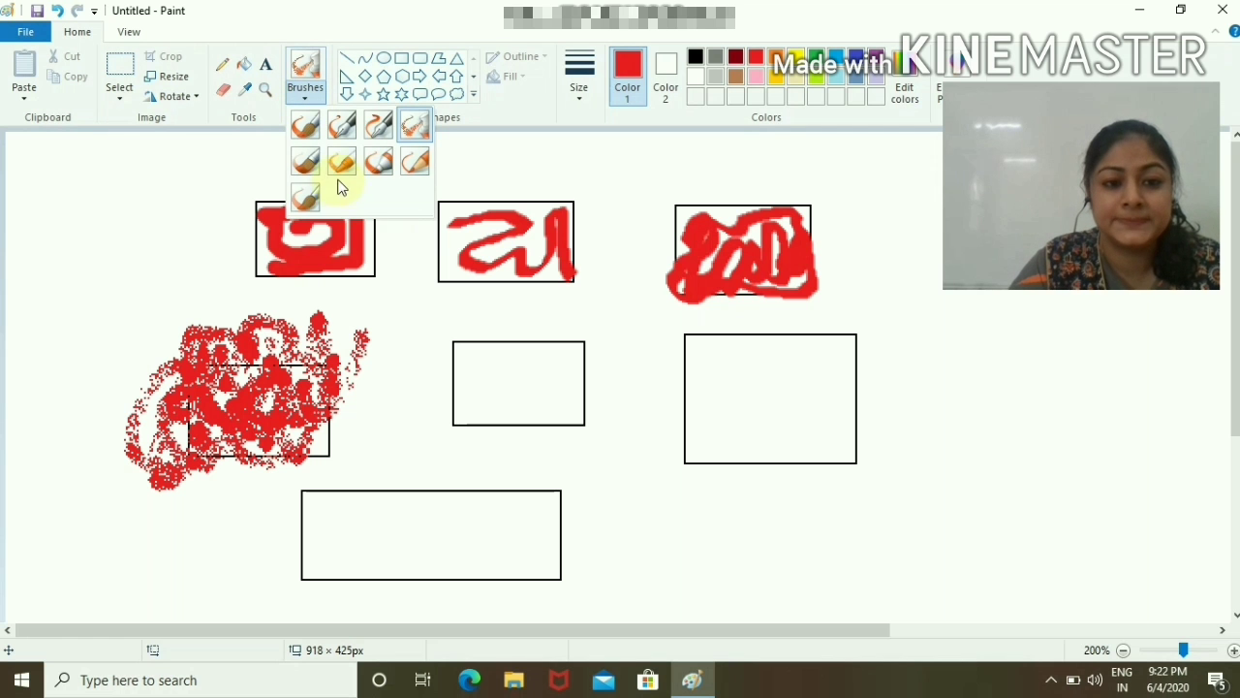
pyautogui.click(308, 167)
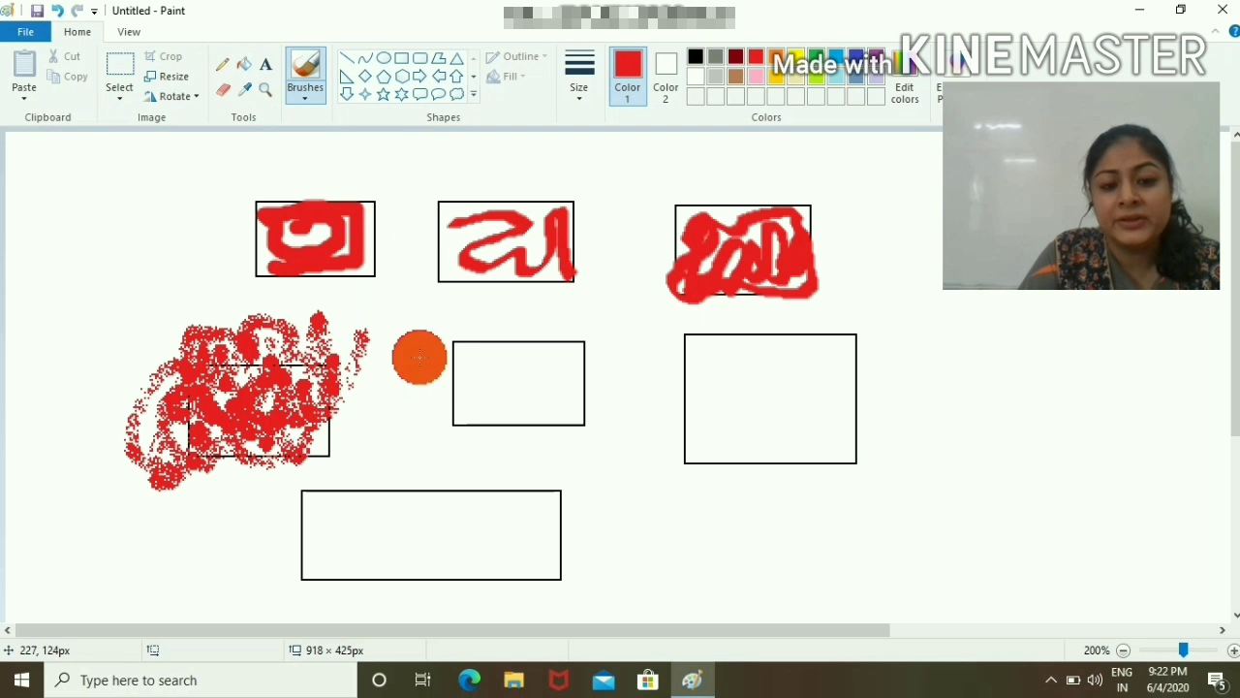
pyautogui.scroll(-1, 474, 376)
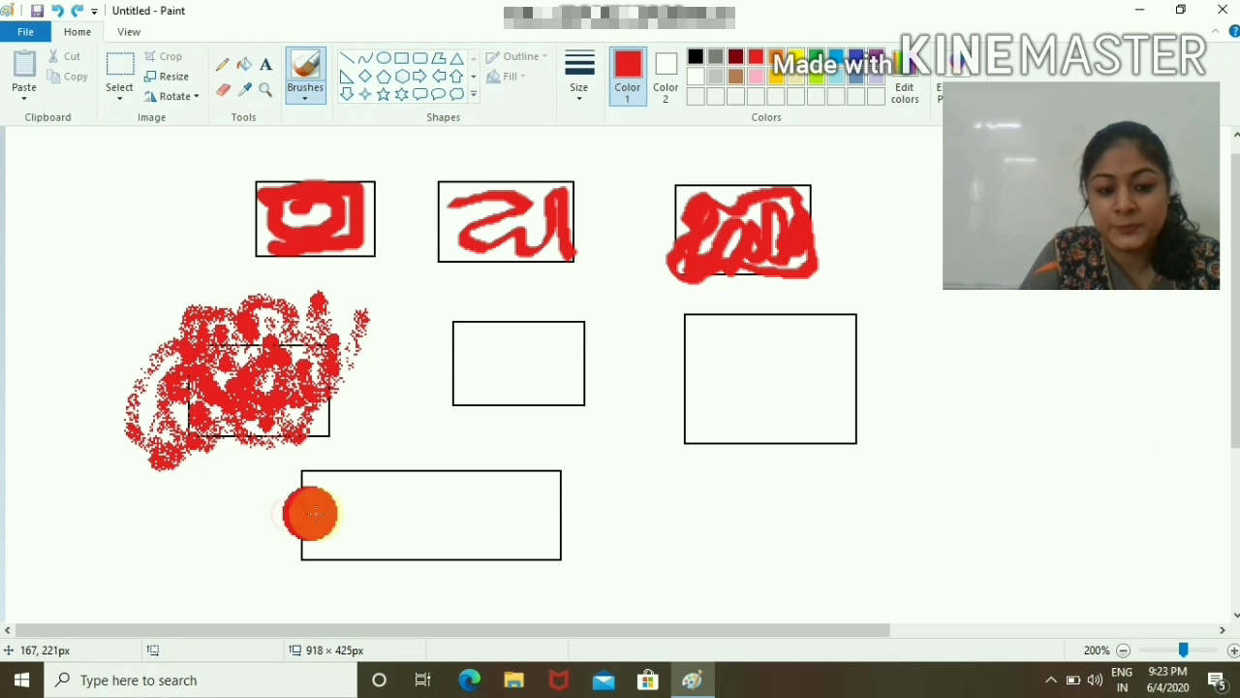
pyautogui.moveTo(310, 510)
pyautogui.mouseDown()
pyautogui.moveTo(537, 533)
pyautogui.moveTo(565, 504)
pyautogui.moveTo(430, 511)
pyautogui.moveTo(407, 543)
pyautogui.mouseUp()
pyautogui.click(305, 97)
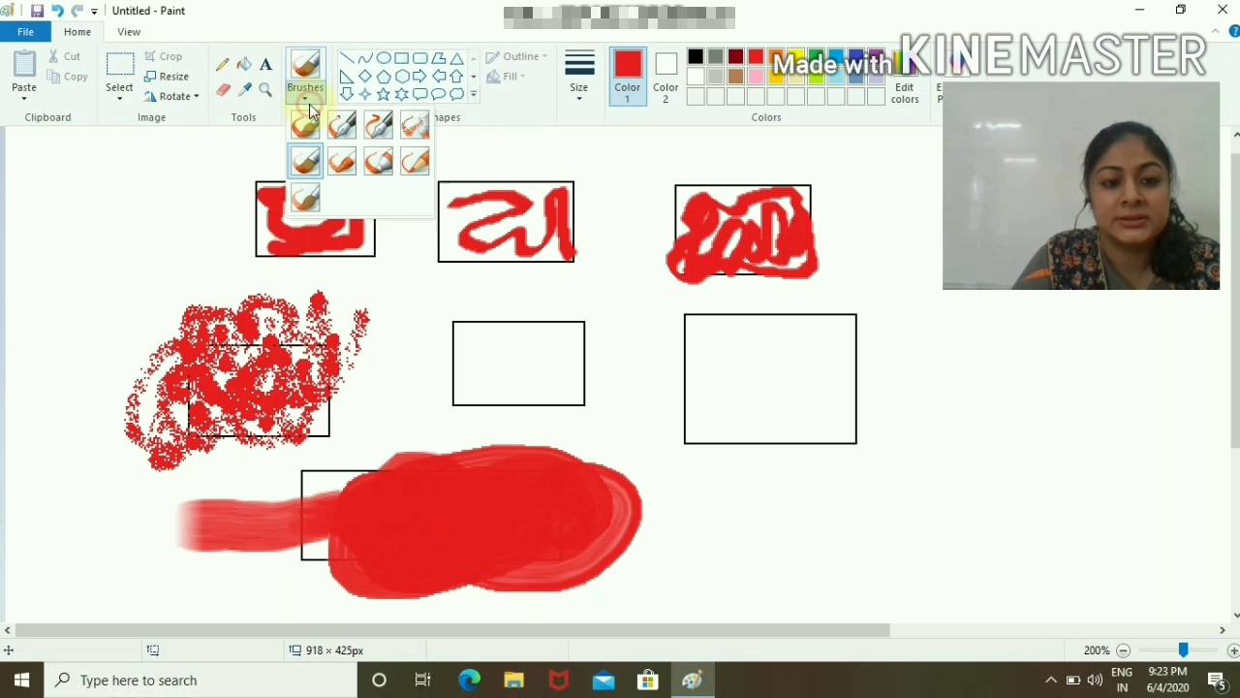
pyautogui.click(341, 162)
pyautogui.moveTo(712, 329)
pyautogui.mouseDown()
pyautogui.moveTo(775, 324)
pyautogui.moveTo(805, 349)
pyautogui.moveTo(804, 379)
pyautogui.moveTo(808, 300)
pyautogui.moveTo(794, 338)
pyautogui.moveTo(714, 340)
pyautogui.moveTo(746, 305)
pyautogui.moveTo(811, 382)
pyautogui.moveTo(847, 321)
pyautogui.moveTo(775, 455)
pyautogui.mouseUp()
# - Sketch faint Natural pencil strokes in the middle box and a broad Watercolor stroke on the right
pyautogui.click(305, 97)
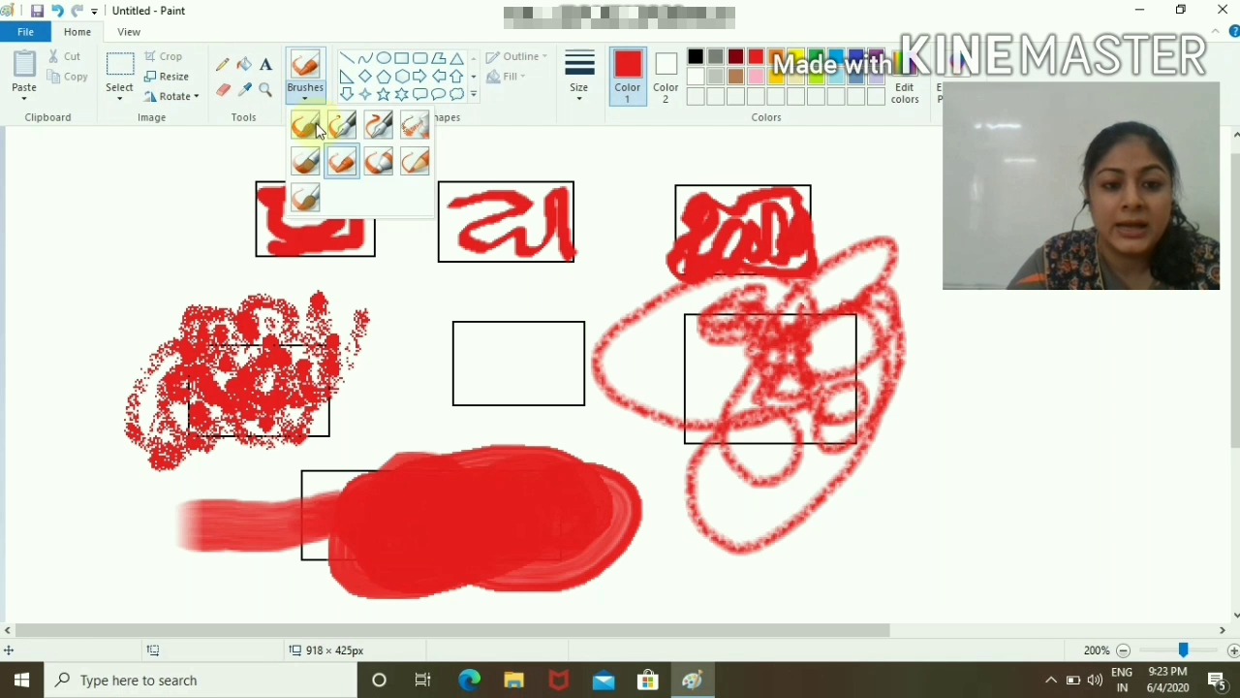
pyautogui.click(411, 163)
pyautogui.moveTo(479, 333); pyautogui.dragTo(524, 326)
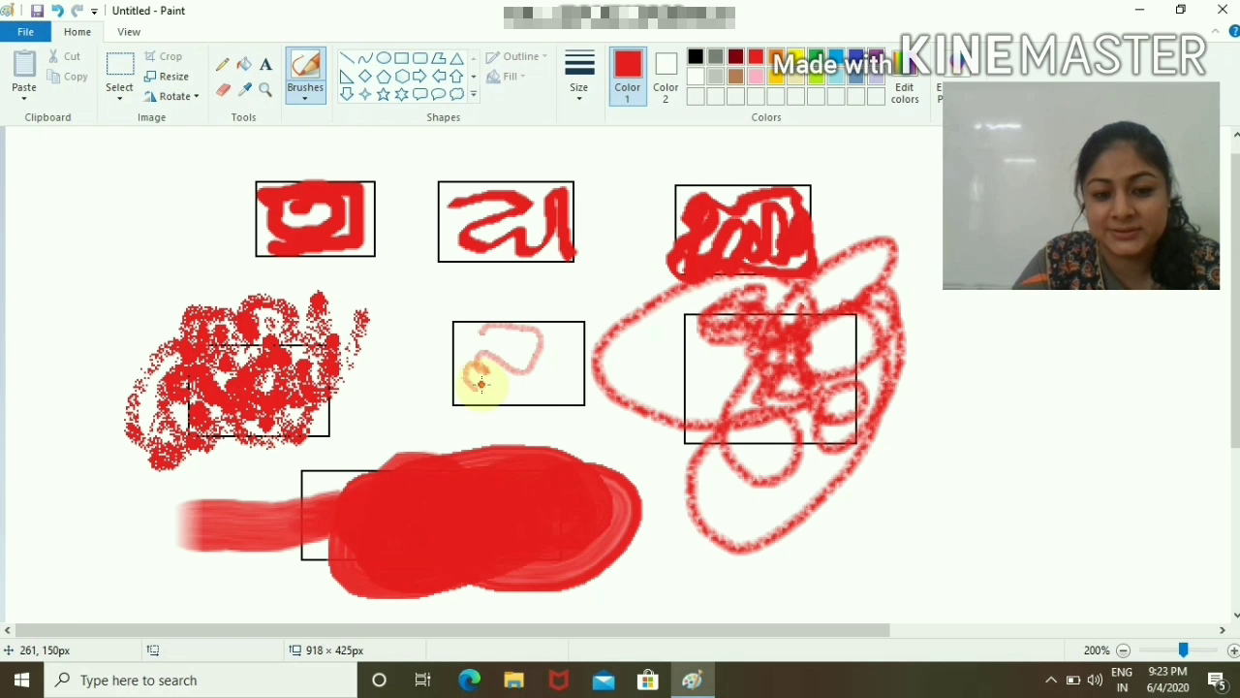
pyautogui.moveTo(478, 374)
pyautogui.mouseDown()
pyautogui.moveTo(512, 358)
pyautogui.moveTo(492, 363)
pyautogui.moveTo(478, 344)
pyautogui.moveTo(502, 353)
pyautogui.moveTo(475, 347)
pyautogui.moveTo(528, 324)
pyautogui.mouseUp()
pyautogui.click(304, 100)
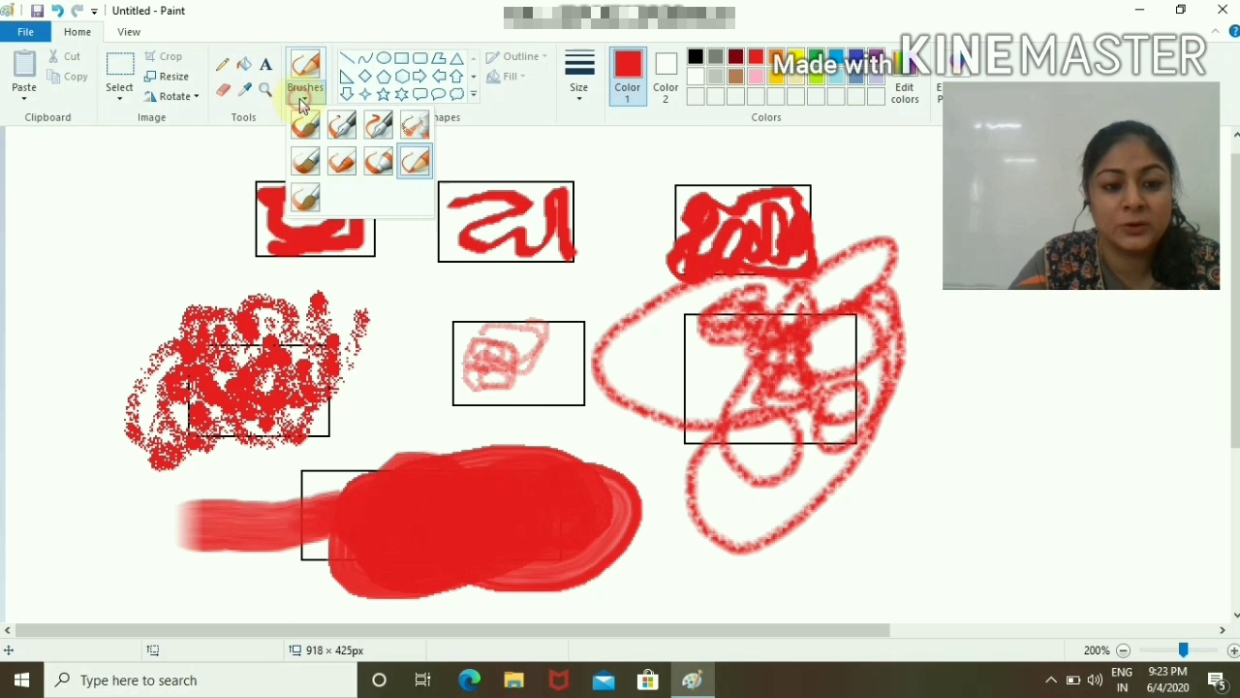
pyautogui.click(302, 206)
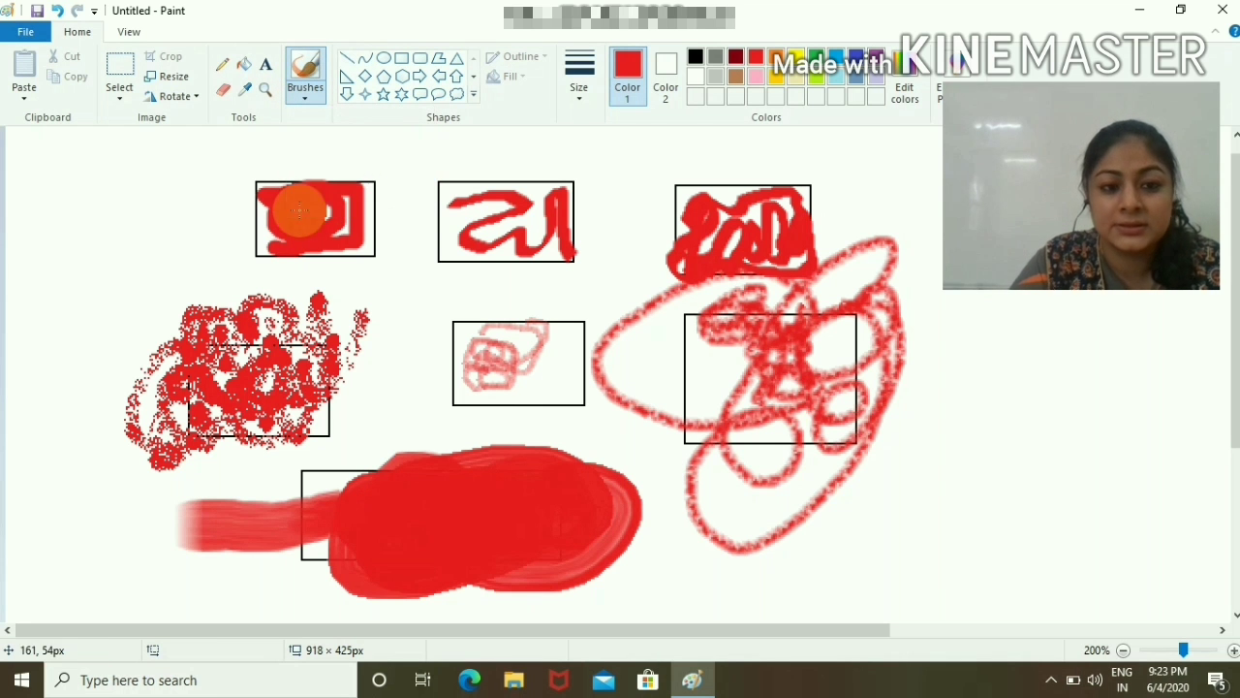
pyautogui.moveTo(954, 442)
pyautogui.mouseDown()
pyautogui.moveTo(1088, 419)
pyautogui.moveTo(1046, 534)
pyautogui.moveTo(915, 514)
pyautogui.moveTo(913, 569)
pyautogui.moveTo(1027, 605)
pyautogui.mouseUp()
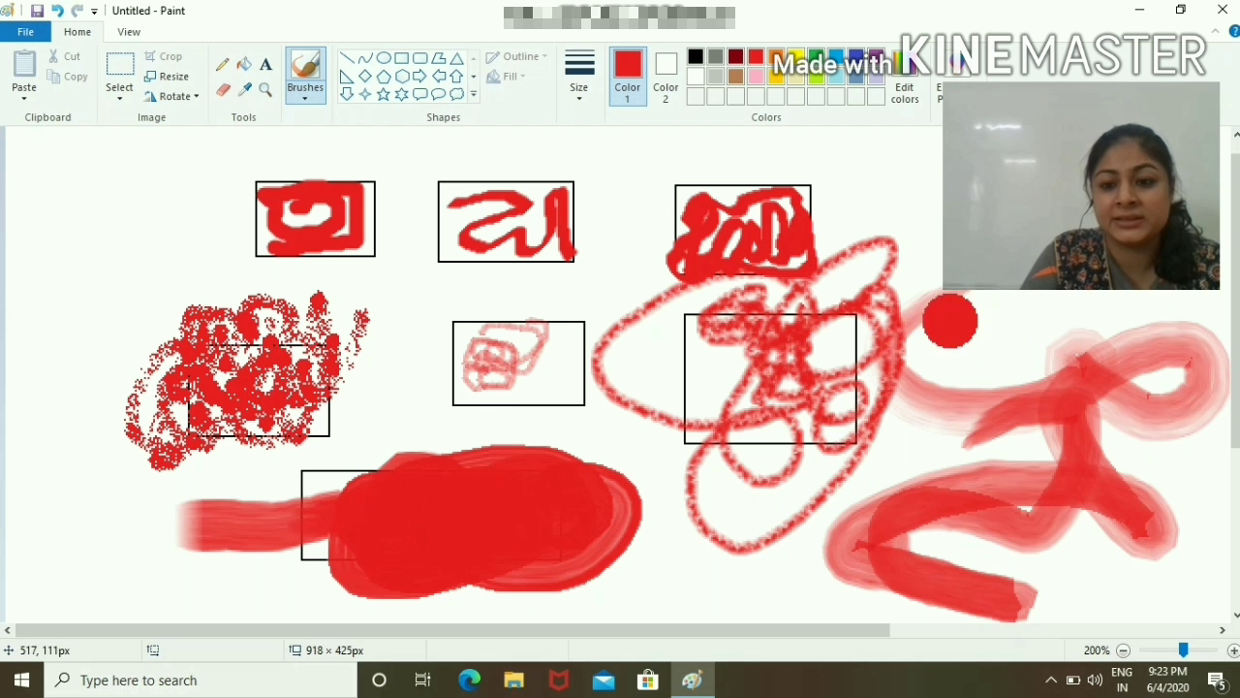
pyautogui.click(636, 366)
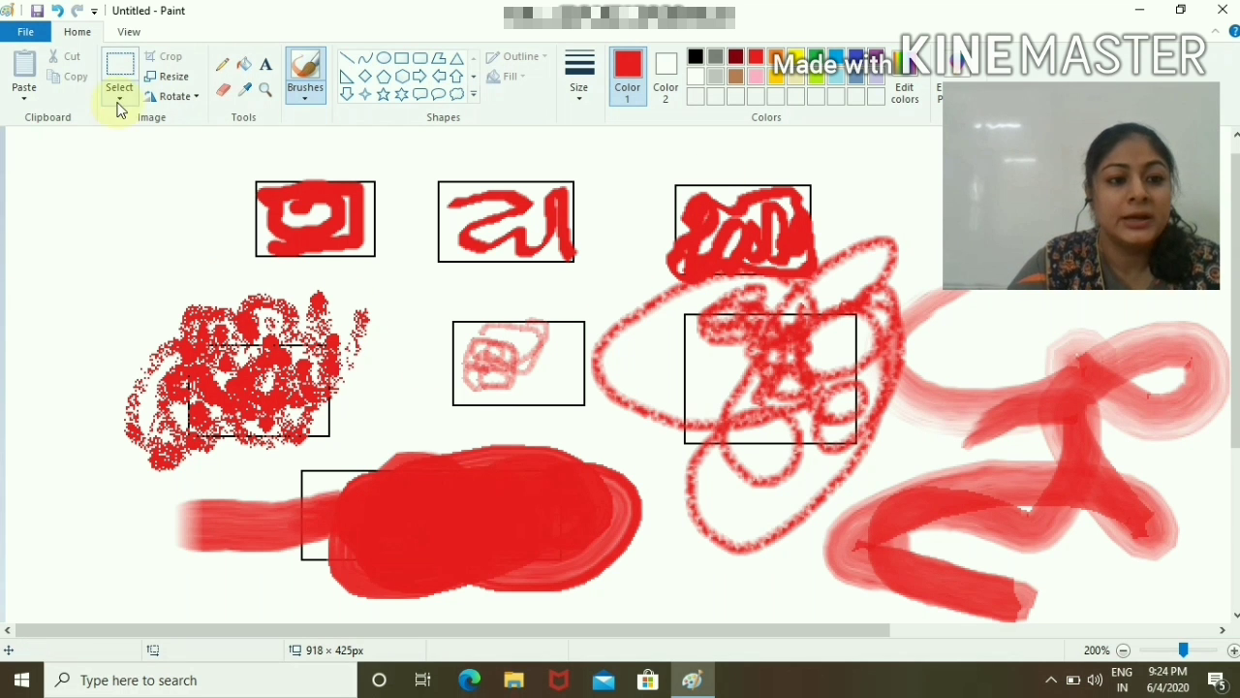
# - Turn on Rulers and Gridlines in the View tab and turn off the Status bar
pyautogui.click(129, 35)
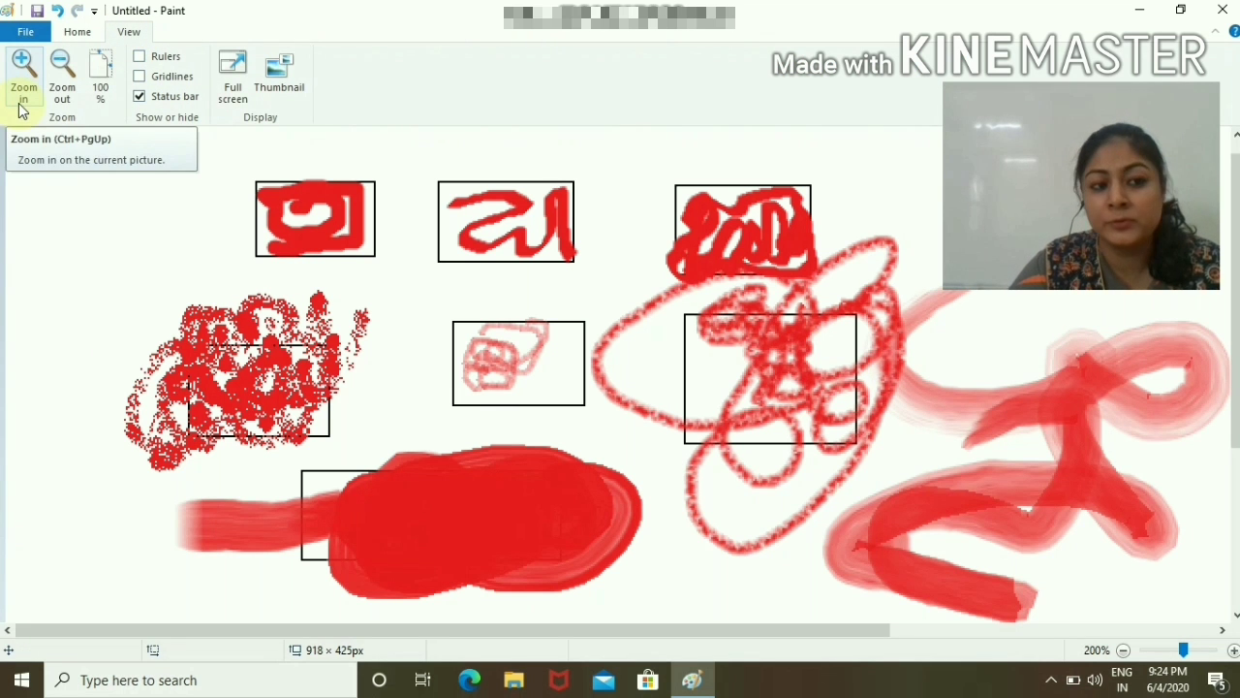
pyautogui.click(142, 57)
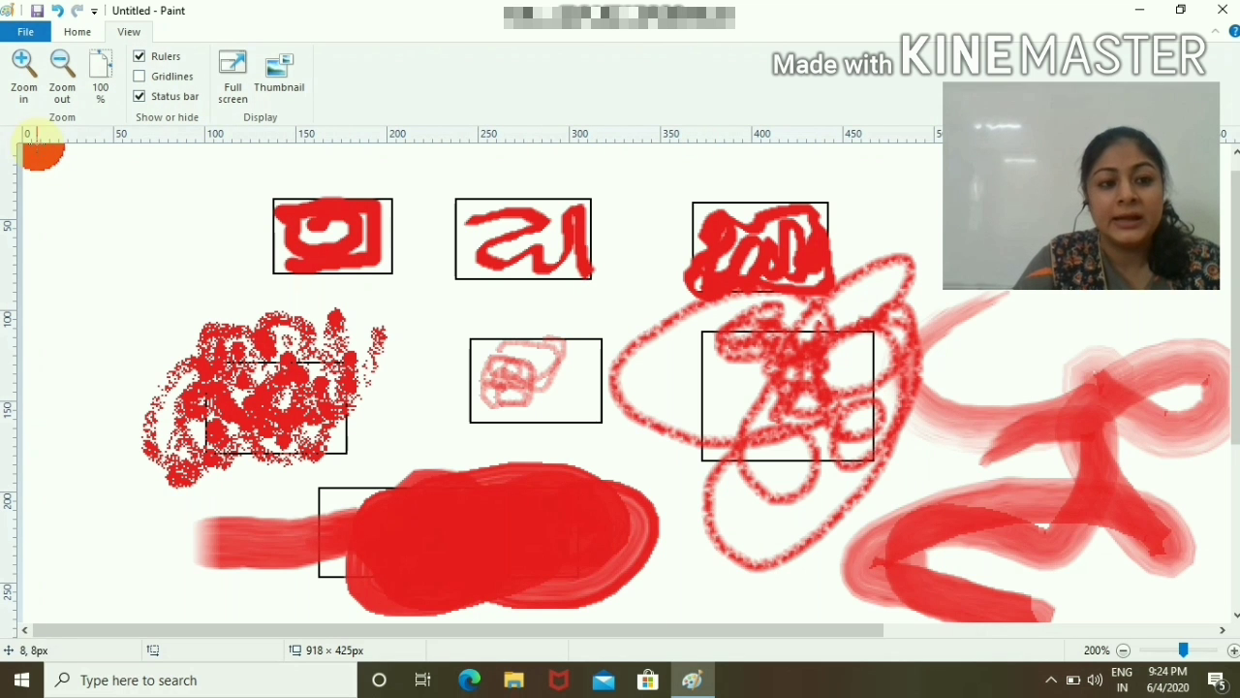
pyautogui.click(141, 78)
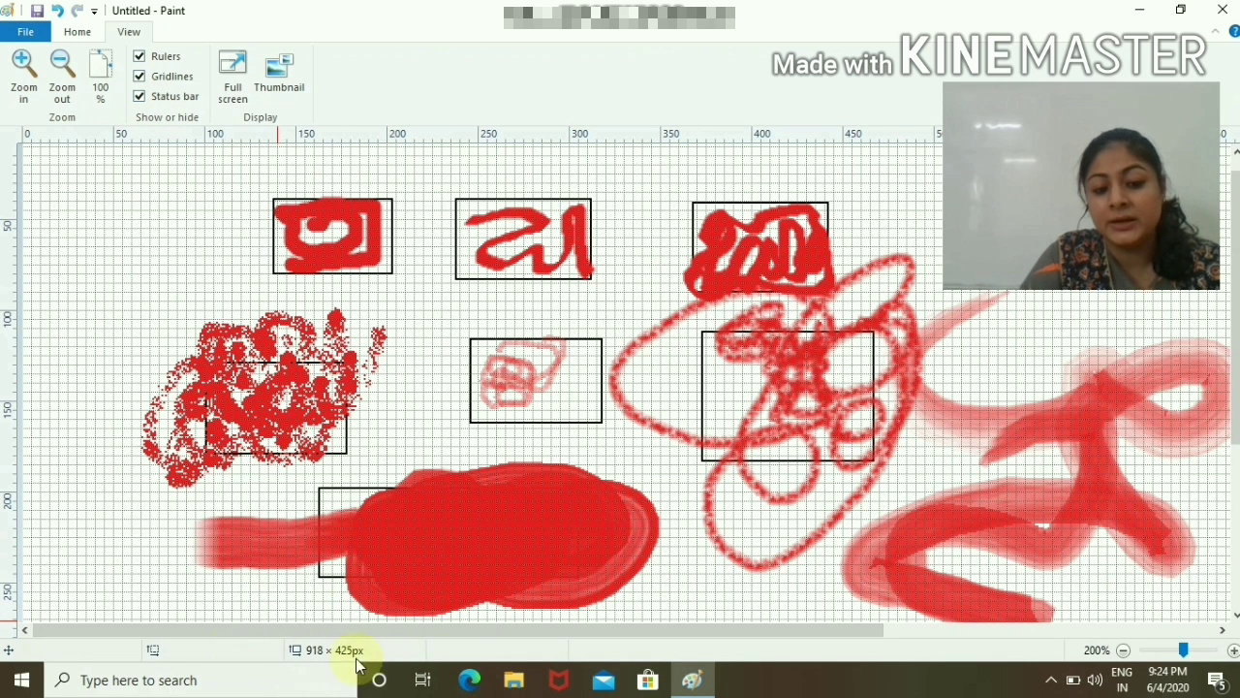
pyautogui.click(140, 98)
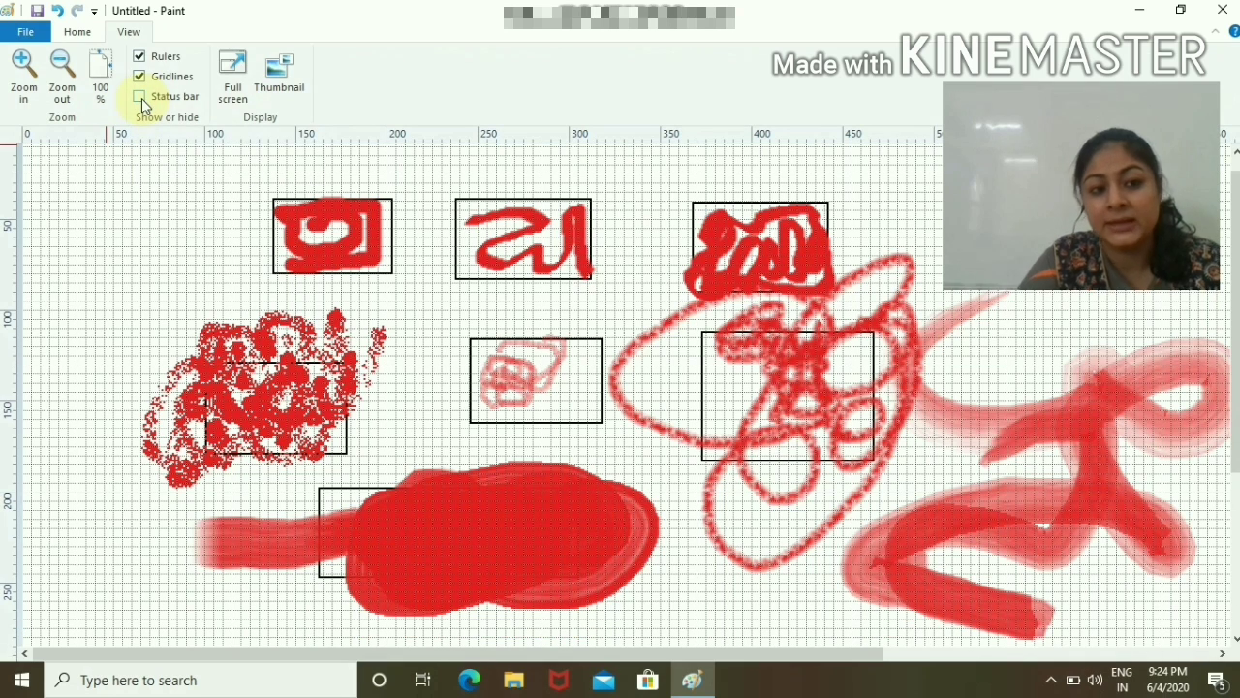
# - Preview the picture full screen, exit it, then open the Thumbnail window
pyautogui.click(230, 69)
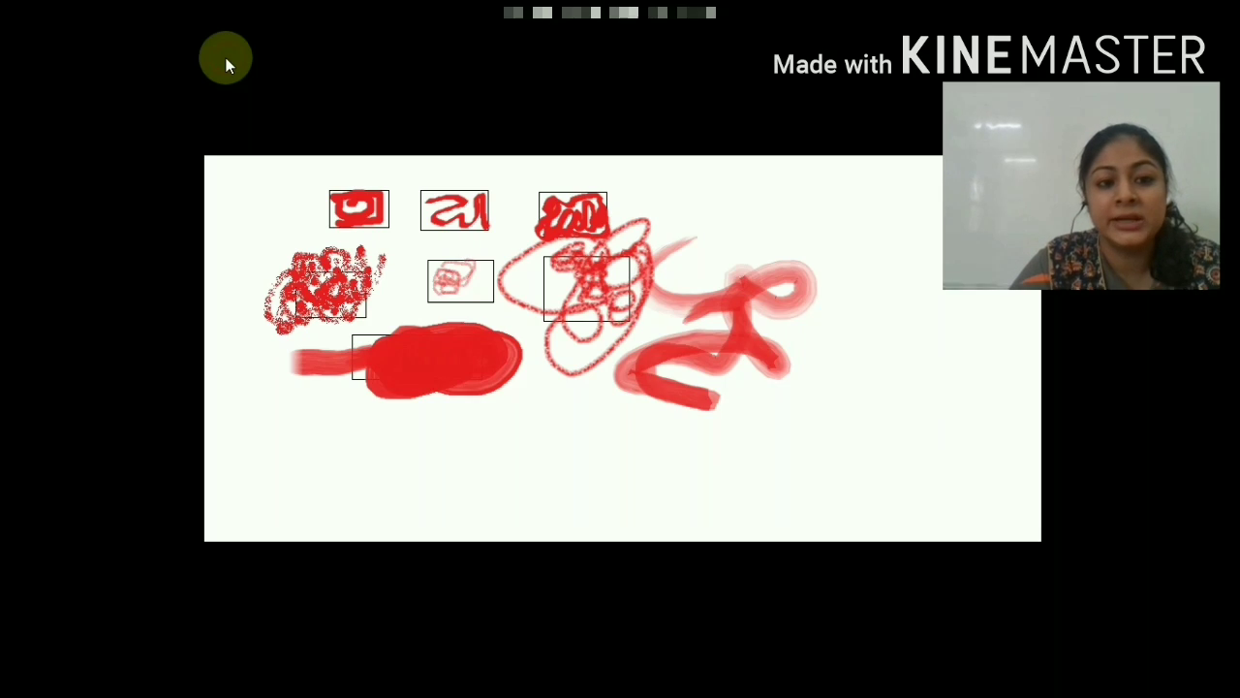
pyautogui.click(227, 64)
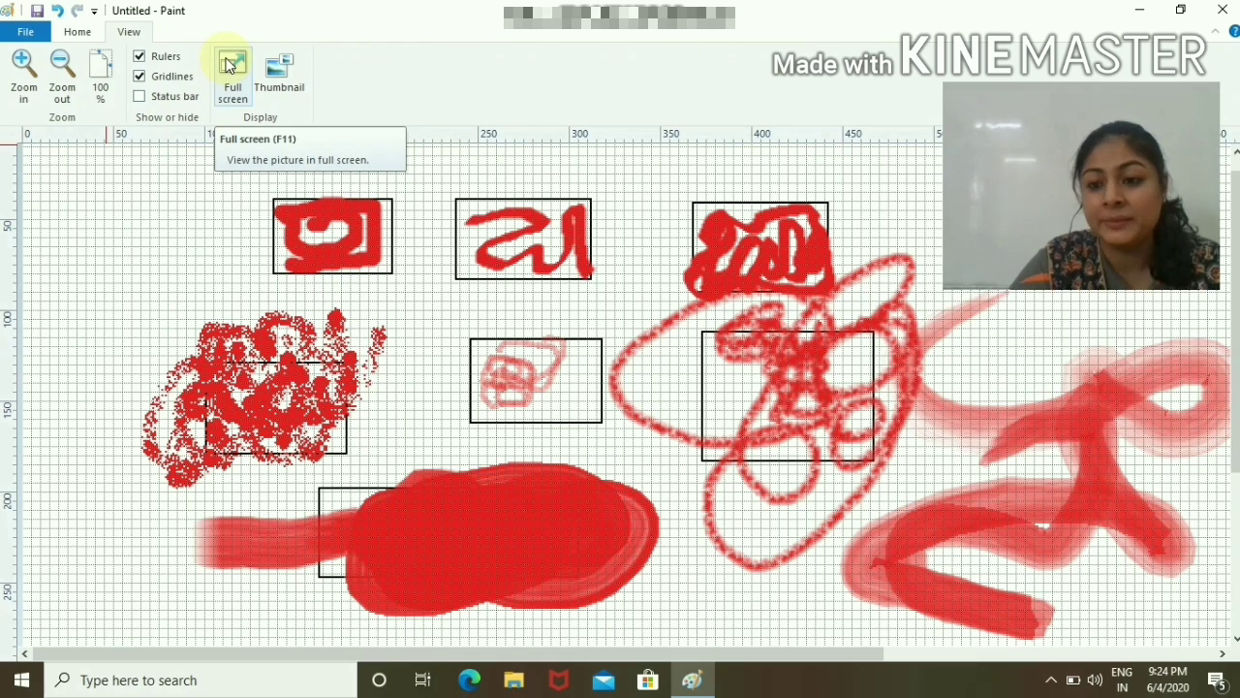
pyautogui.click(275, 87)
pyautogui.scroll(-5, 271, 393)
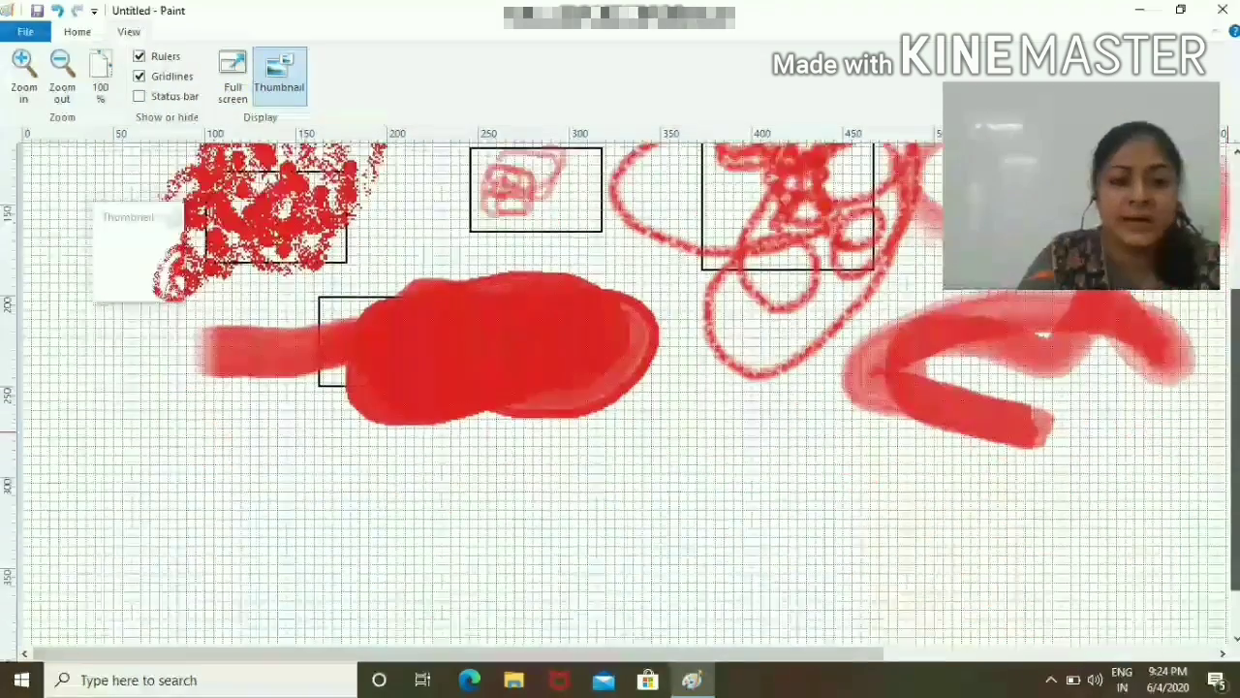